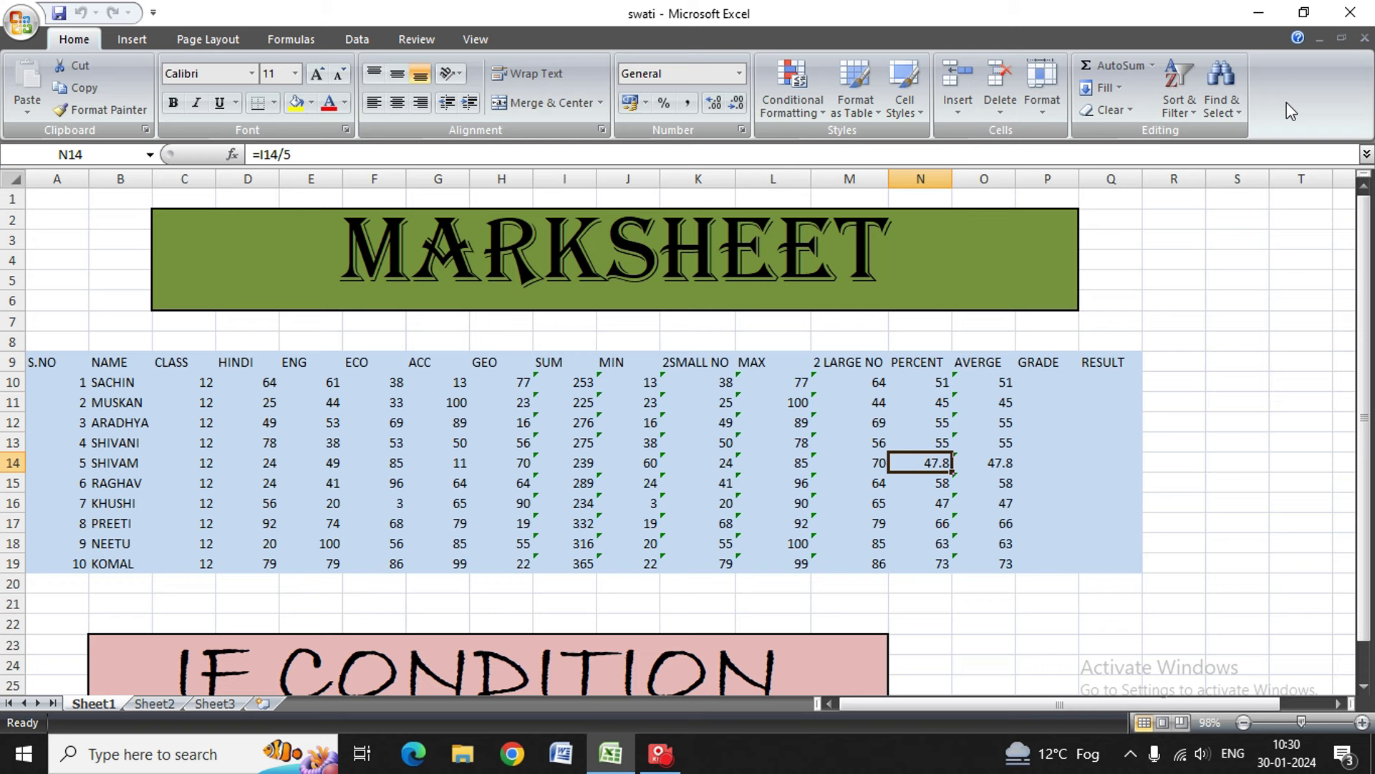
# Step: Below the IF CONDITION banner, enter the s.no header in A29 and 1 in A30
pyautogui.moveTo(1363, 386); pyautogui.dragTo(1364, 392)
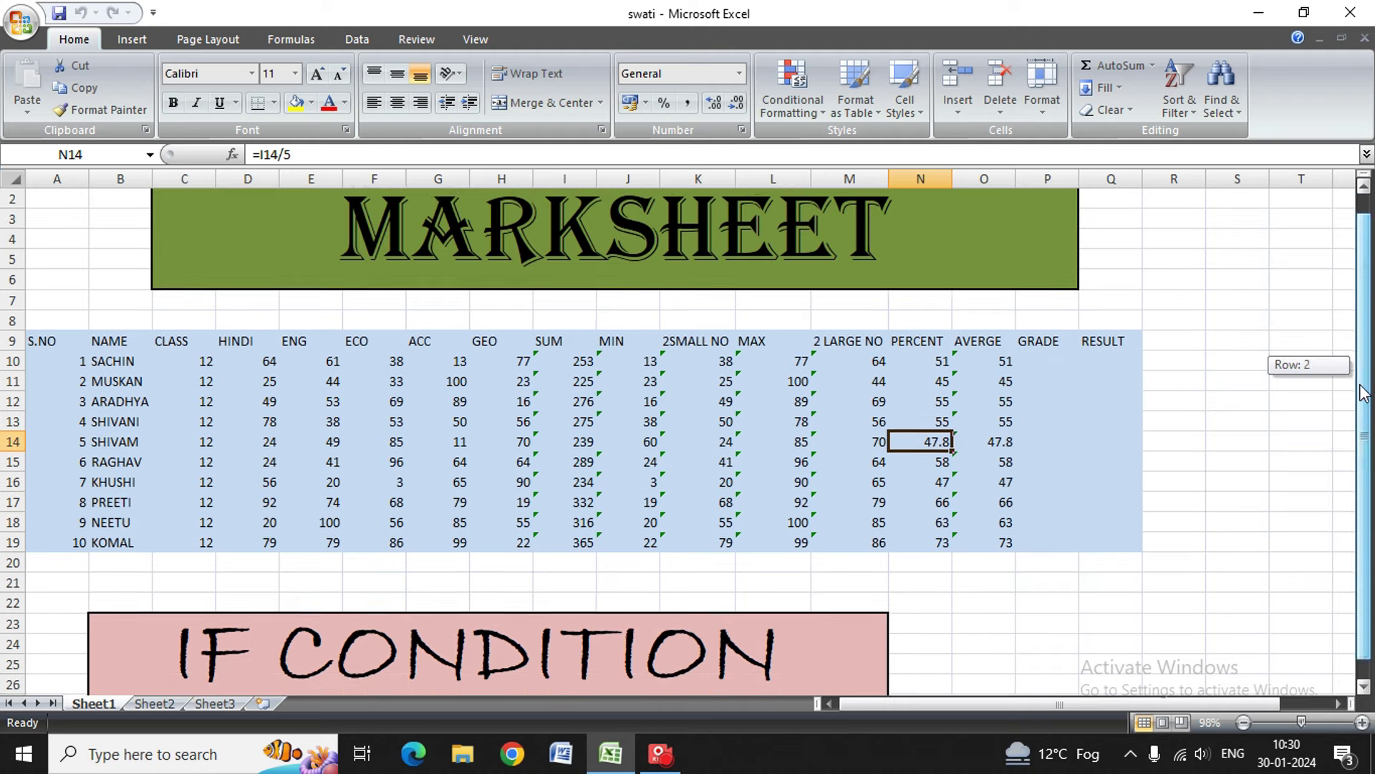
pyautogui.click(724, 659)
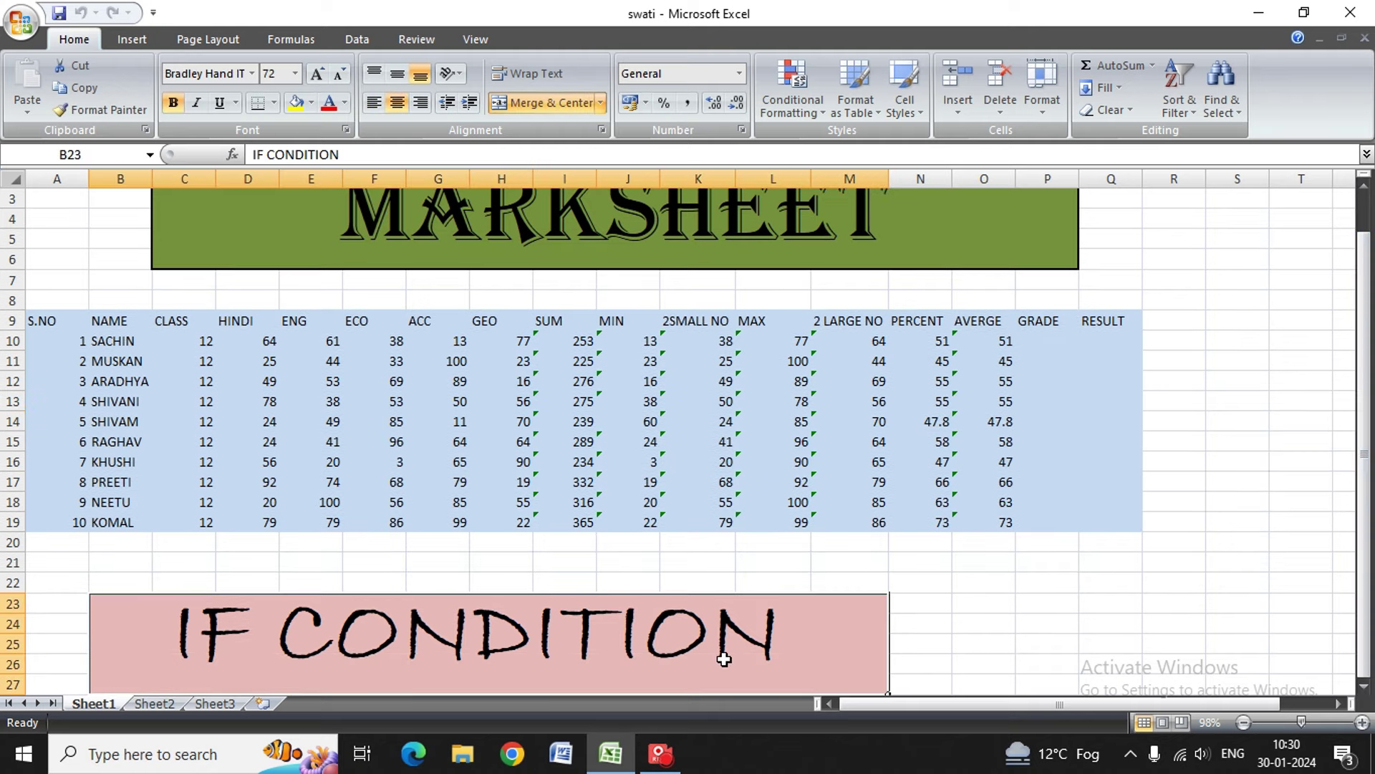
pyautogui.press('Down')
pyautogui.press('Down')
pyautogui.press('Down')
pyautogui.press('Down')
pyautogui.press('Left')
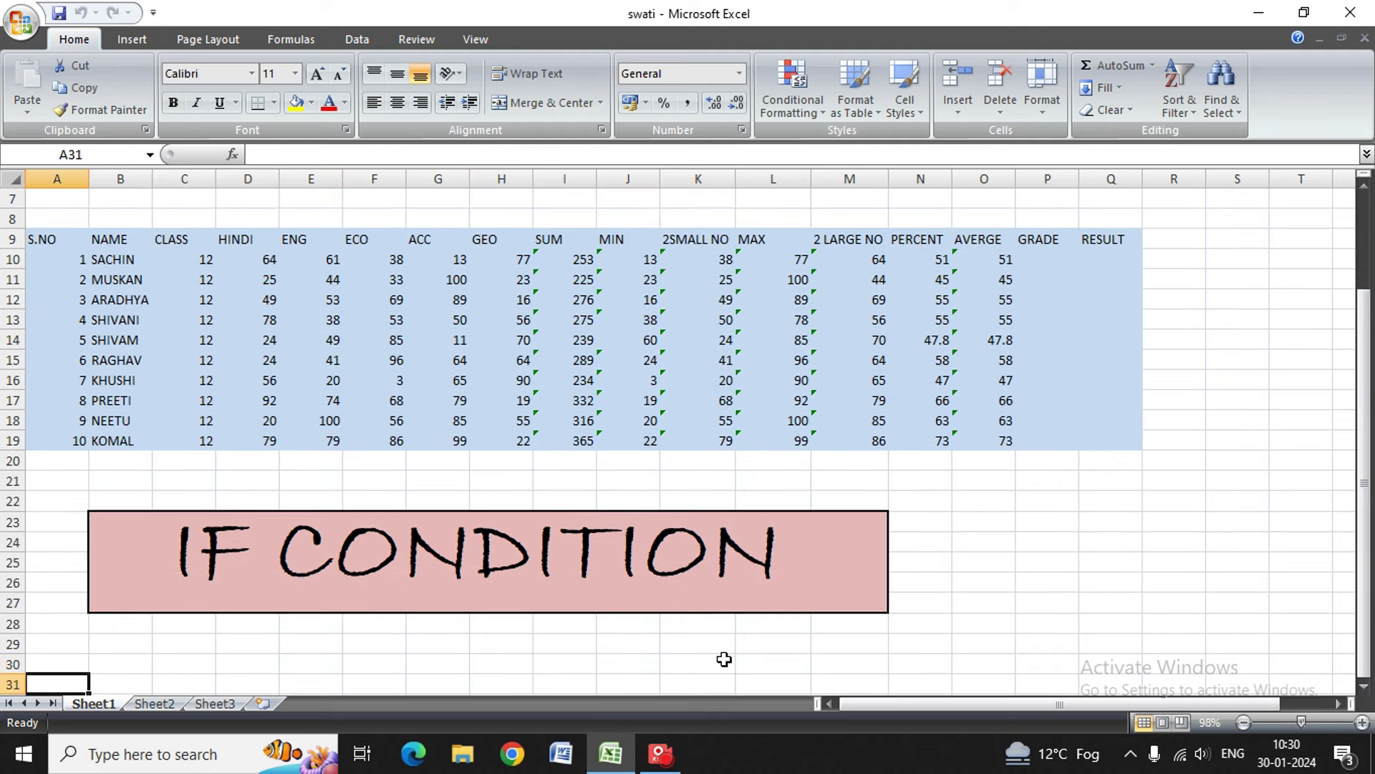
pyautogui.press('Up')
pyautogui.press('Up')
pyautogui.press('Up')
pyautogui.press('Up')
pyautogui.press('Down')
pyautogui.press('Right')
pyautogui.press('Down')
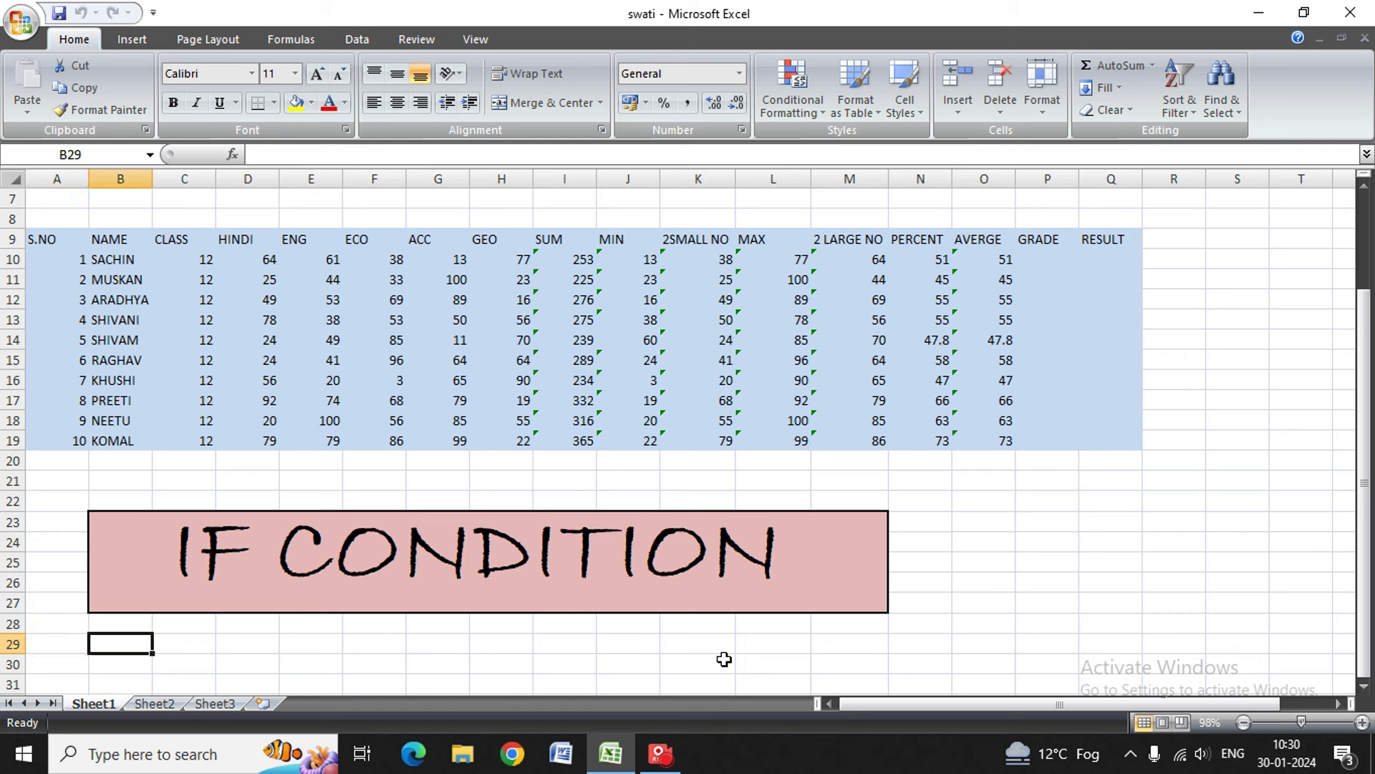
pyautogui.press('Left')
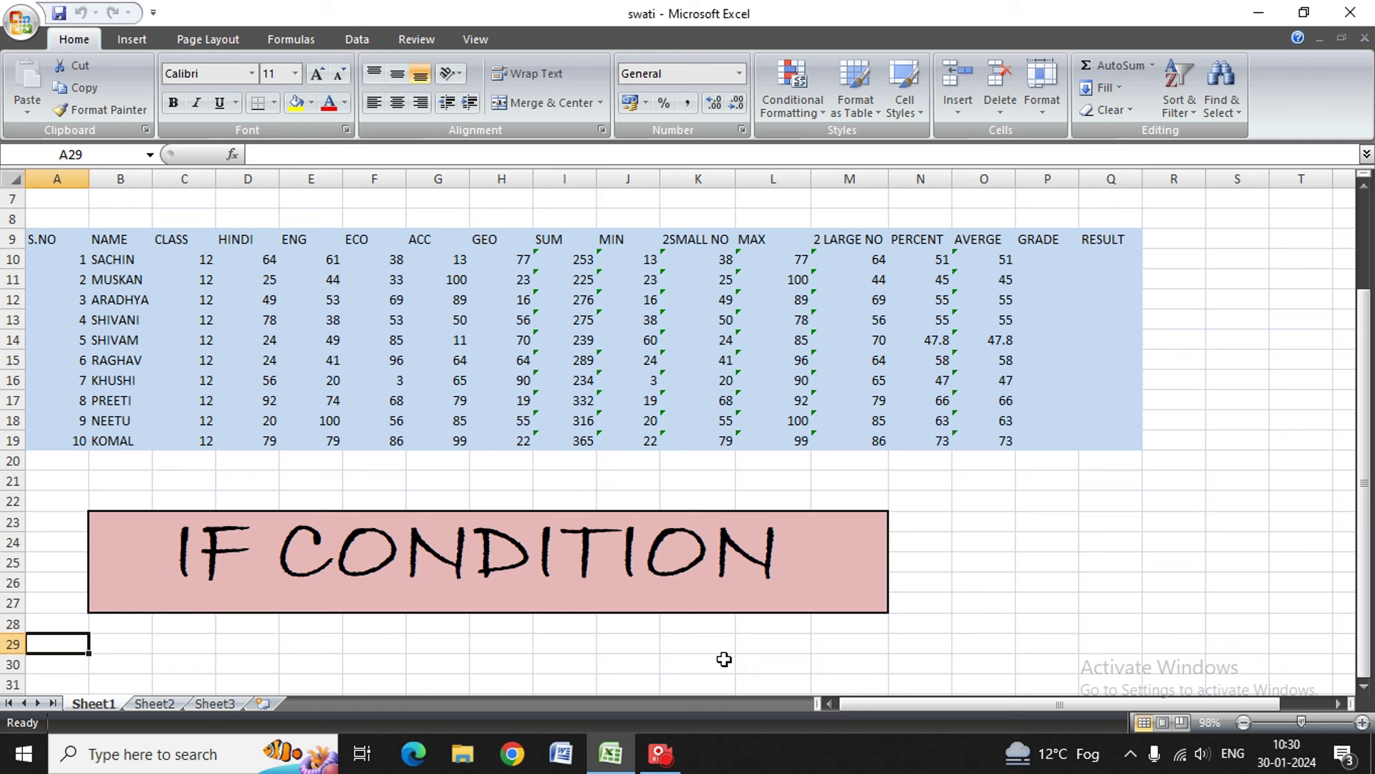
pyautogui.write('s.no')
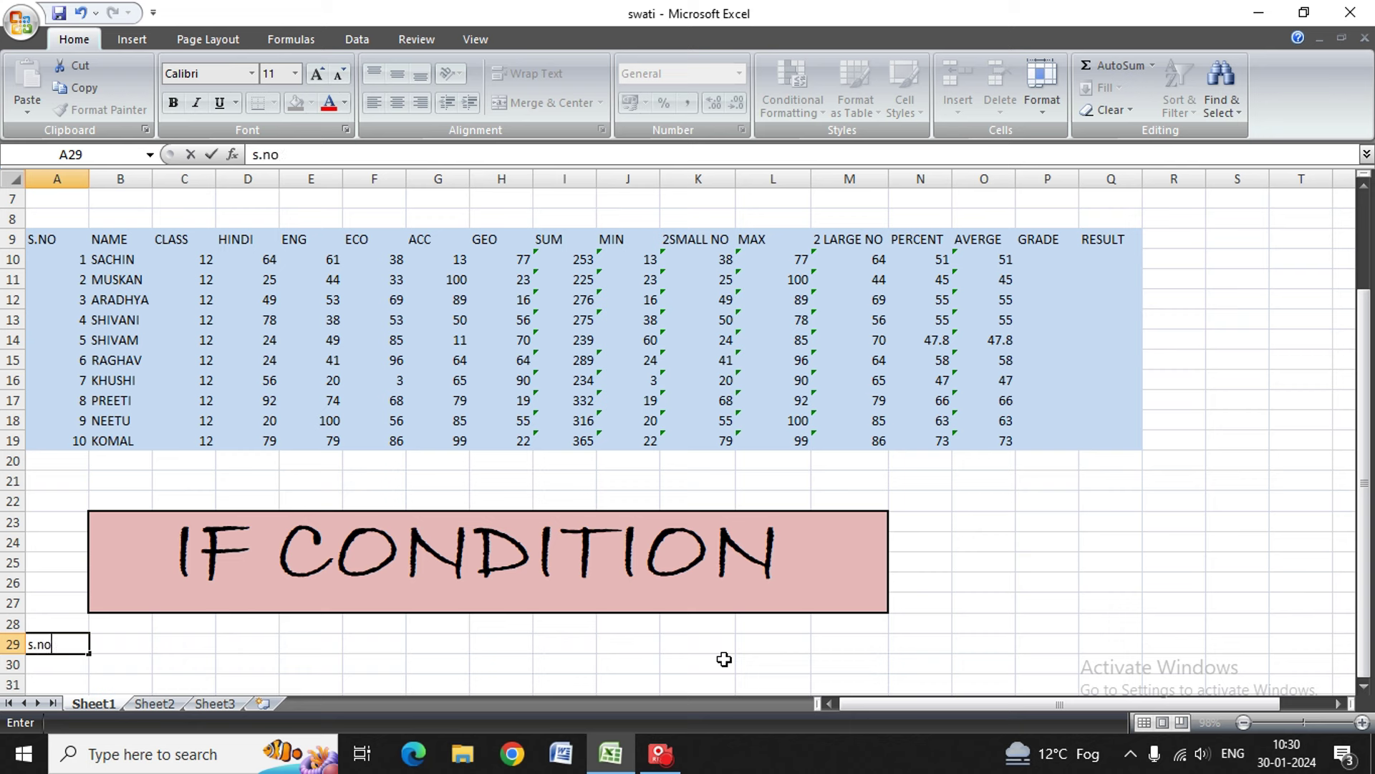
pyautogui.press('Return')
pyautogui.write('1')
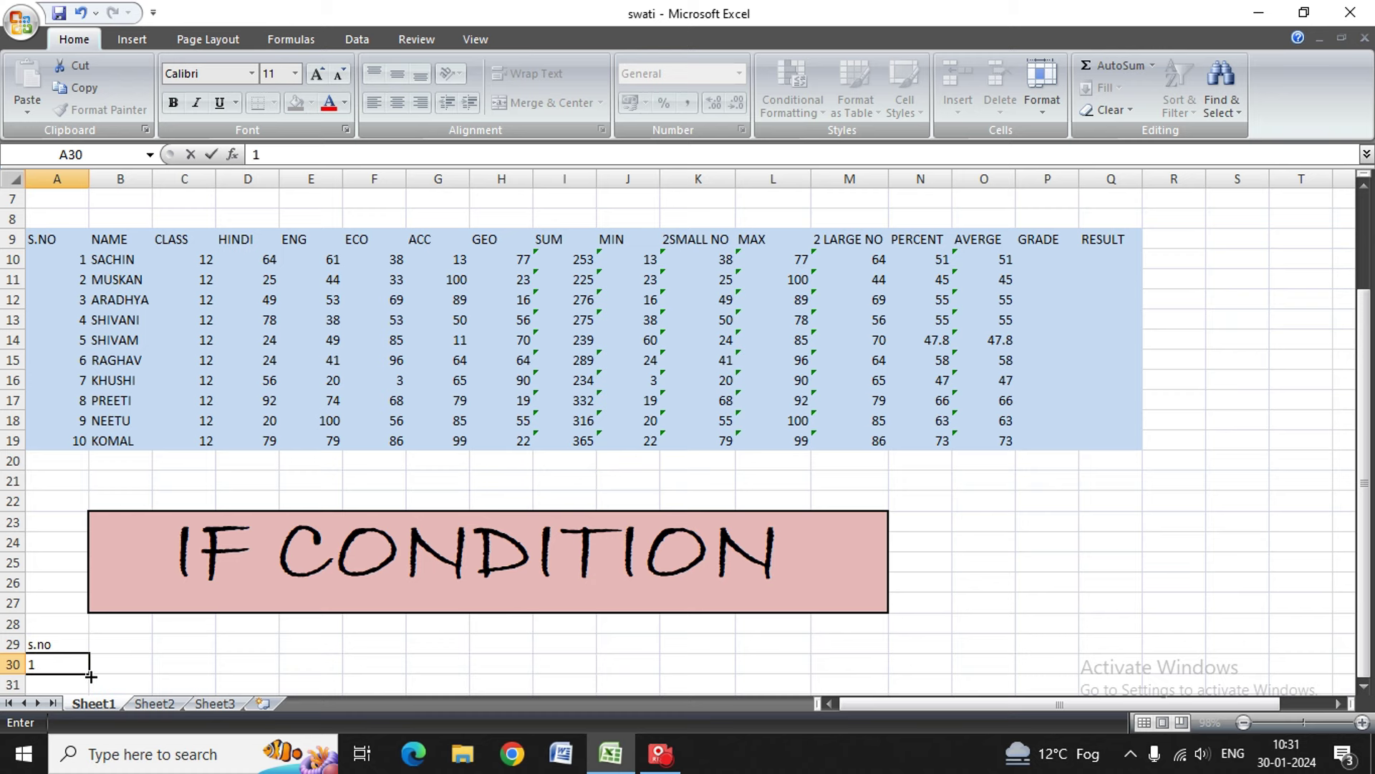
# Step: Fill column A down as a numbered series, then clear every number after 19
pyautogui.moveTo(88, 677)
pyautogui.mouseDown()
pyautogui.moveTo(98, 770)
pyautogui.moveTo(110, 242)
pyautogui.mouseUp()
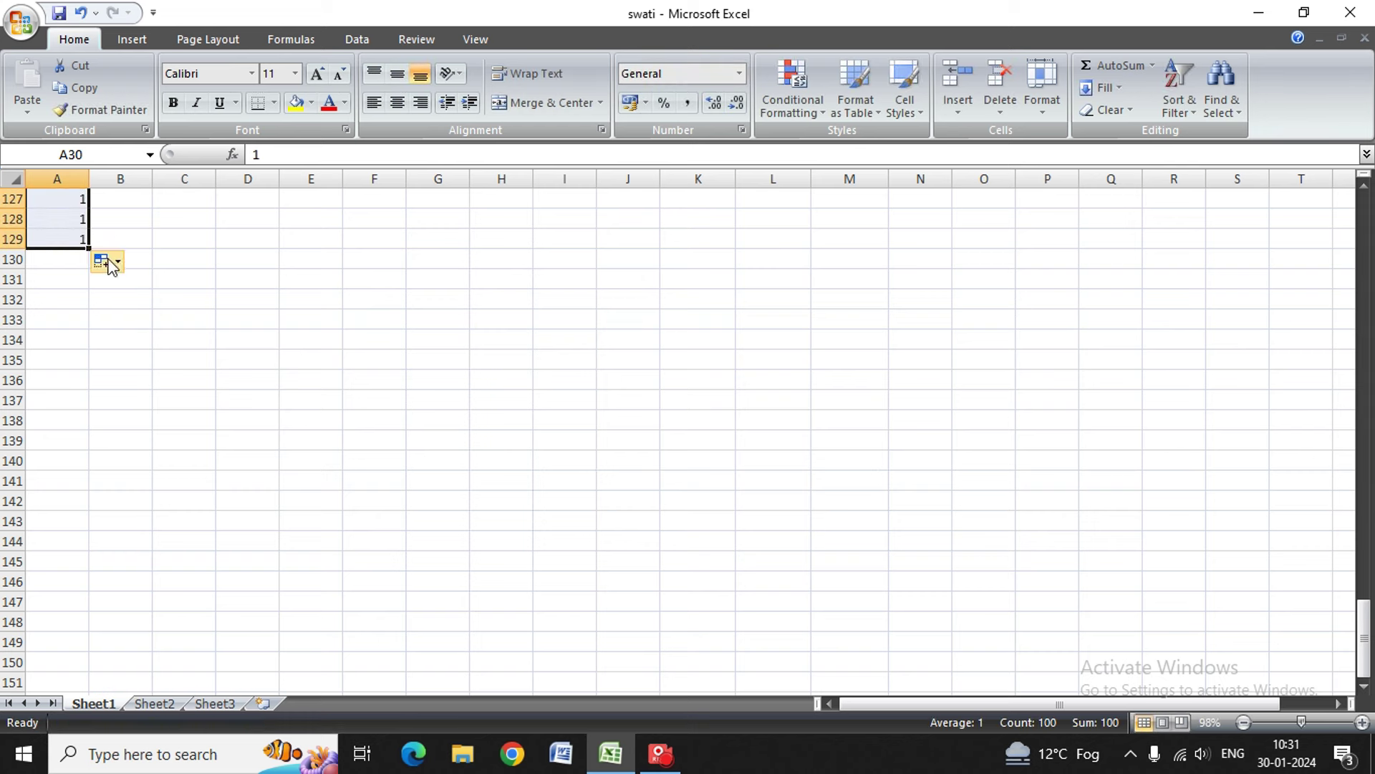
pyautogui.click(108, 261)
pyautogui.click(157, 312)
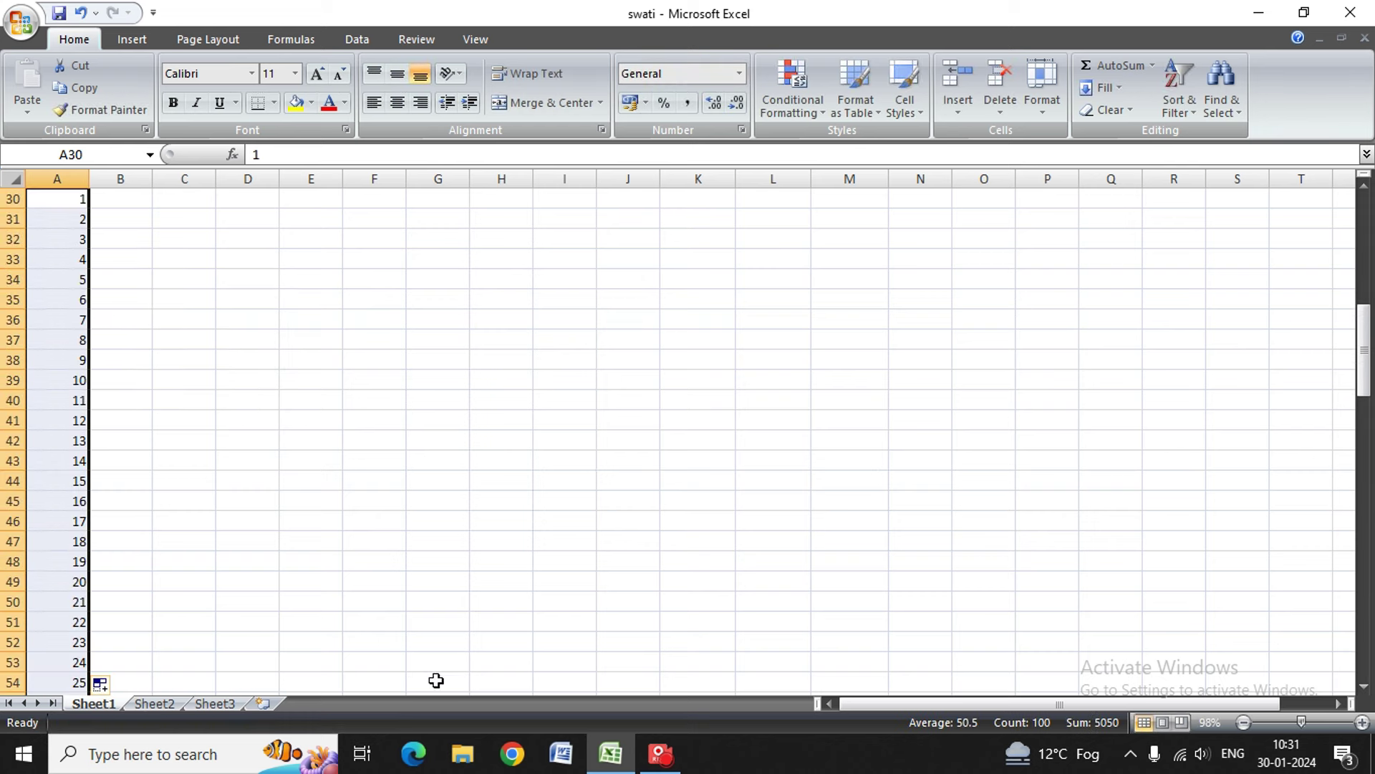
pyautogui.click(41, 518)
pyautogui.moveTo(80, 581)
pyautogui.mouseDown()
pyautogui.moveTo(78, 720)
pyautogui.moveTo(82, 710)
pyautogui.mouseUp()
pyautogui.press('Delete')
pyautogui.scroll(14, 694, 529)
pyautogui.moveTo(1365, 376); pyautogui.dragTo(1365, 309)
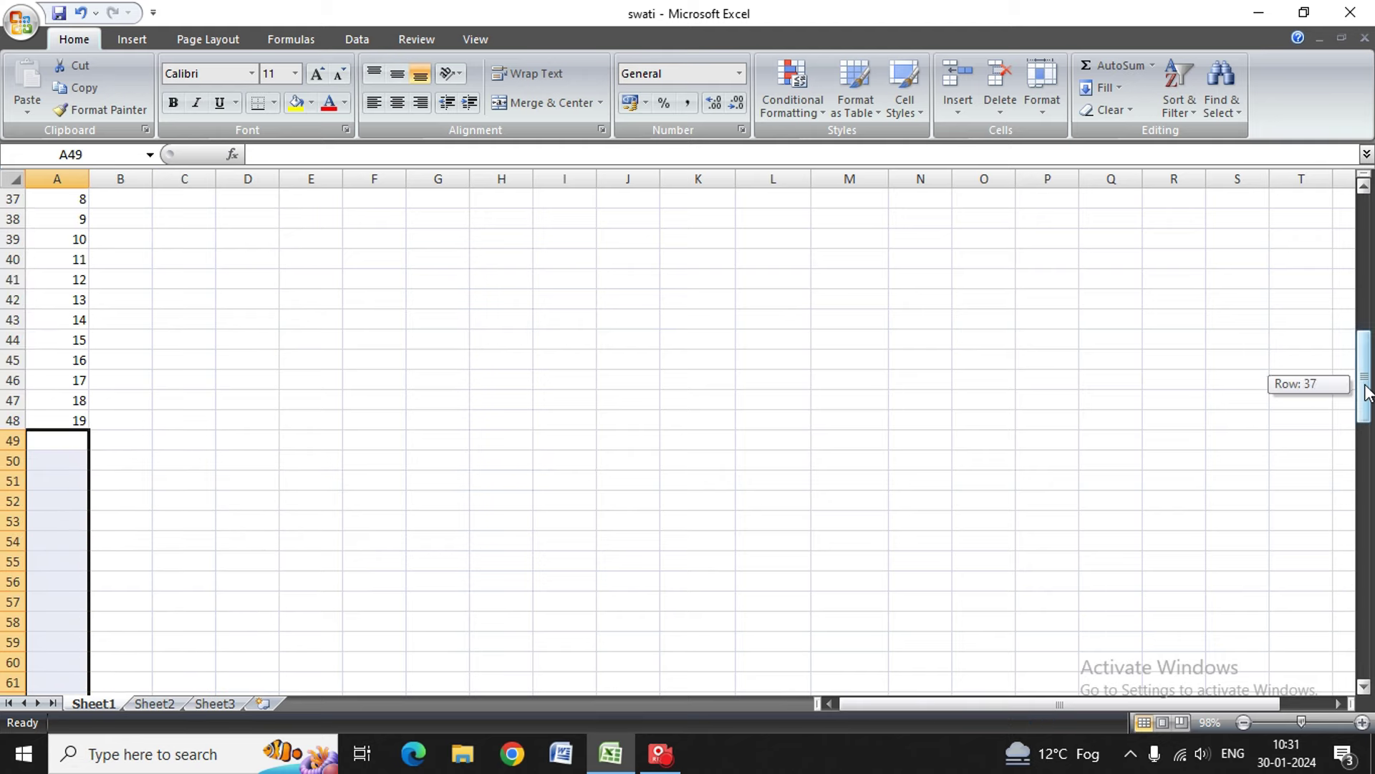
pyautogui.click(135, 423)
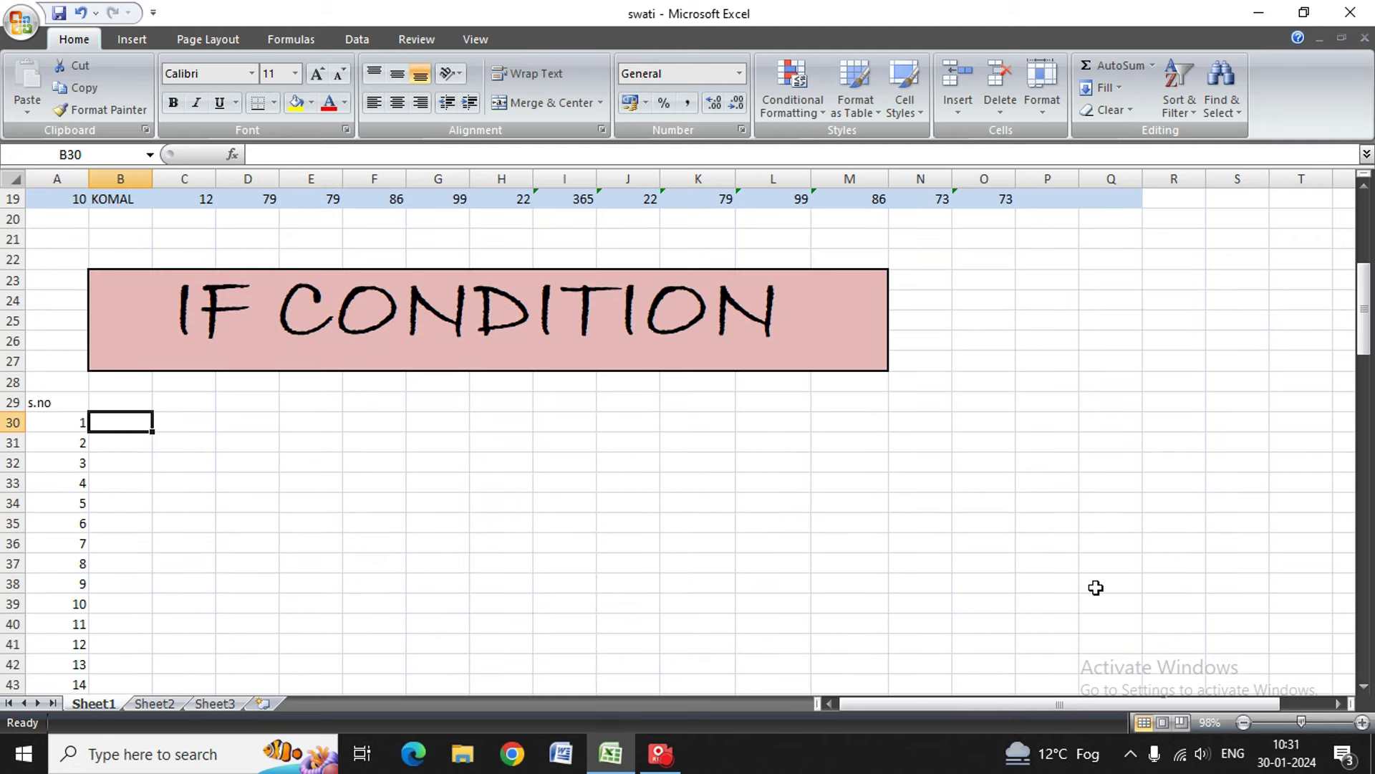
# Step: Type eight student first names down B30:B37
pyautogui.write('k')
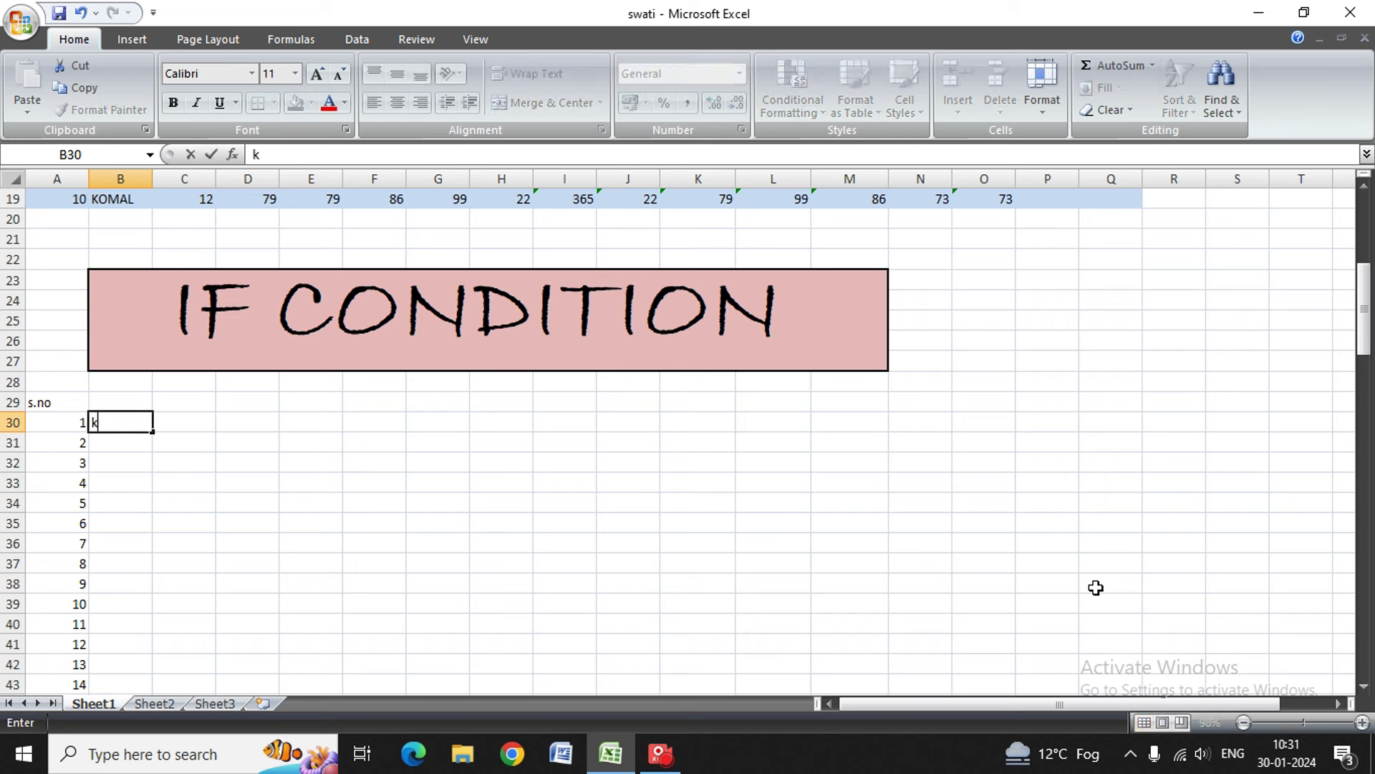
pyautogui.write('hushi')
pyautogui.press('Return')
pyautogui.write('raghav')
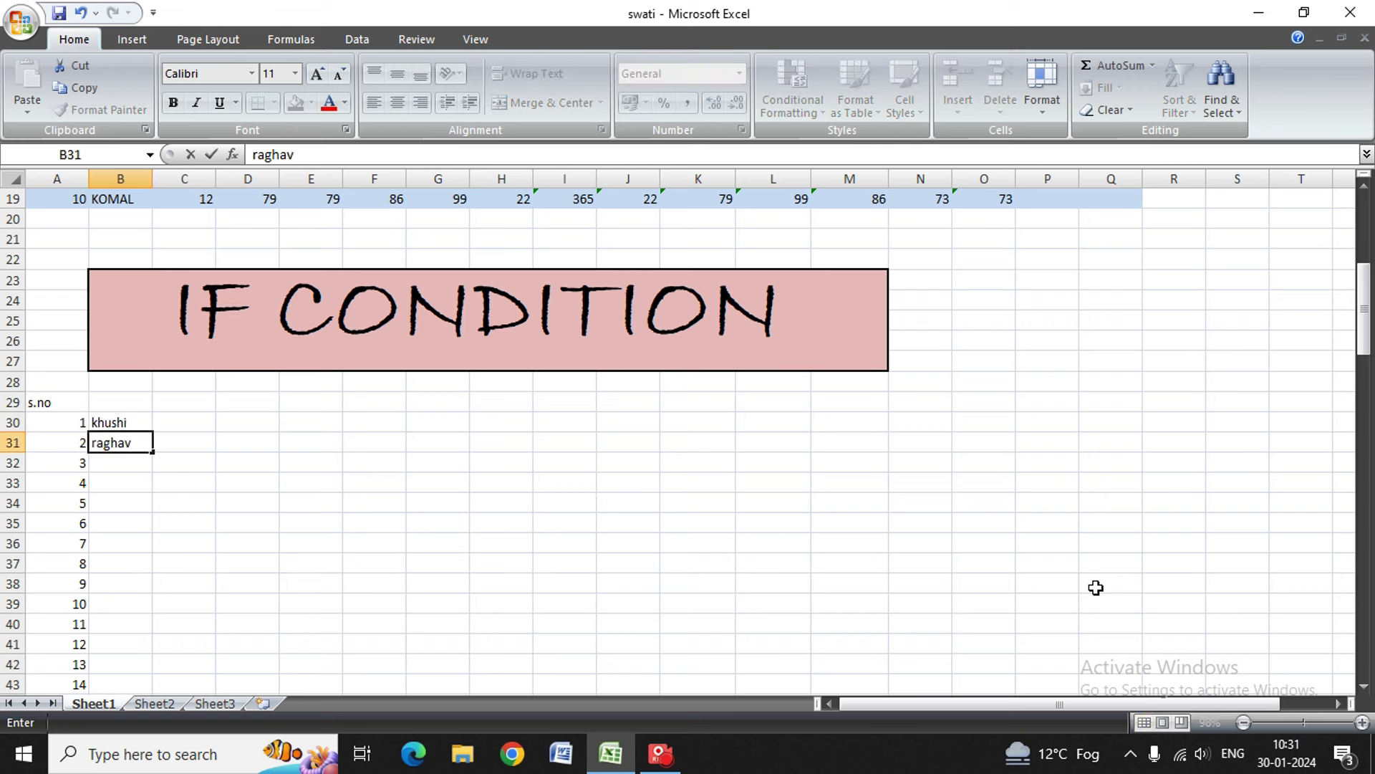
pyautogui.press('Return')
pyautogui.write('arju')
pyautogui.press('BackSpace')
pyautogui.press('BackSpace')
pyautogui.press('BackSpace')
pyautogui.write('rjun')
pyautogui.press('Return')
pyautogui.write('sou')
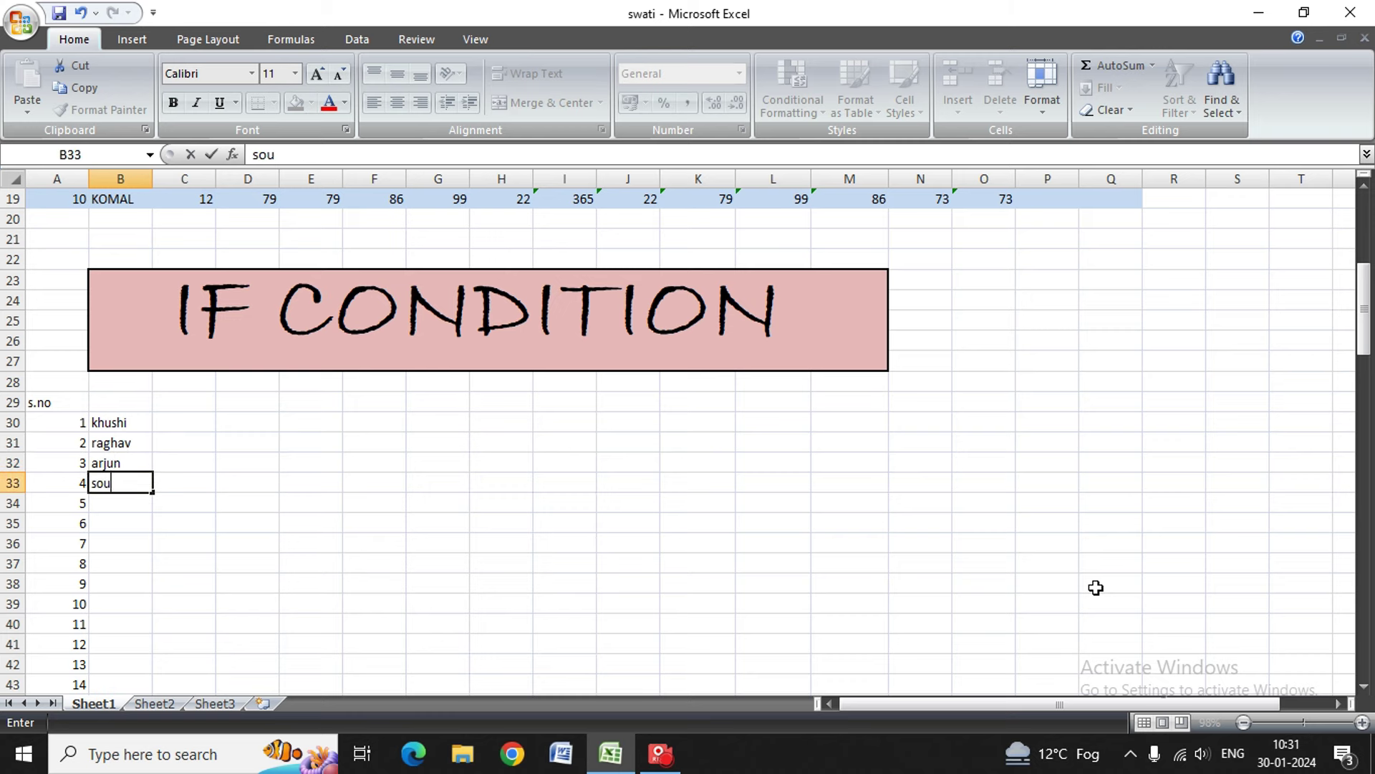
pyautogui.write('rabh')
pyautogui.press('Return')
pyautogui.write('sumit')
pyautogui.press('Return')
pyautogui.write('harshit')
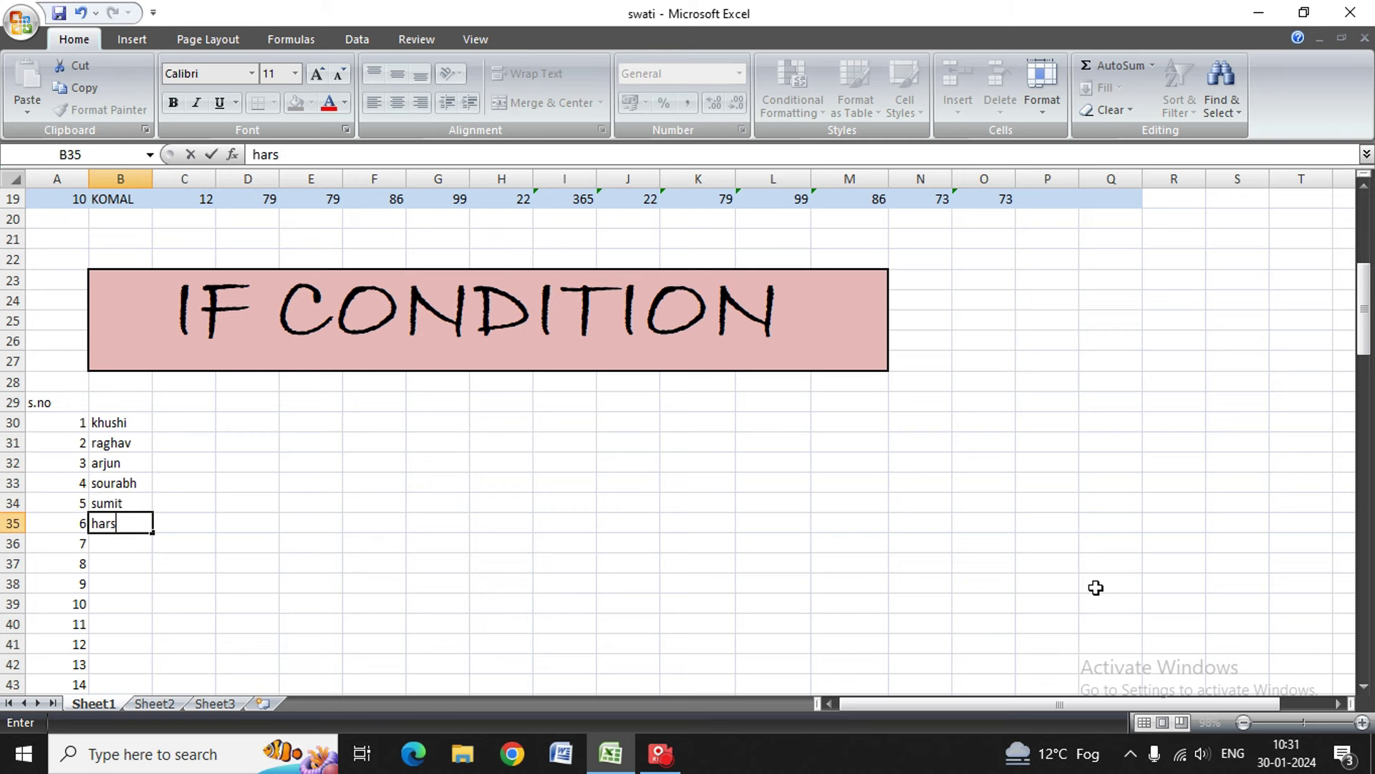
pyautogui.press('Return')
pyautogui.write('sachin')
pyautogui.press('Return')
pyautogui.write('anuj')
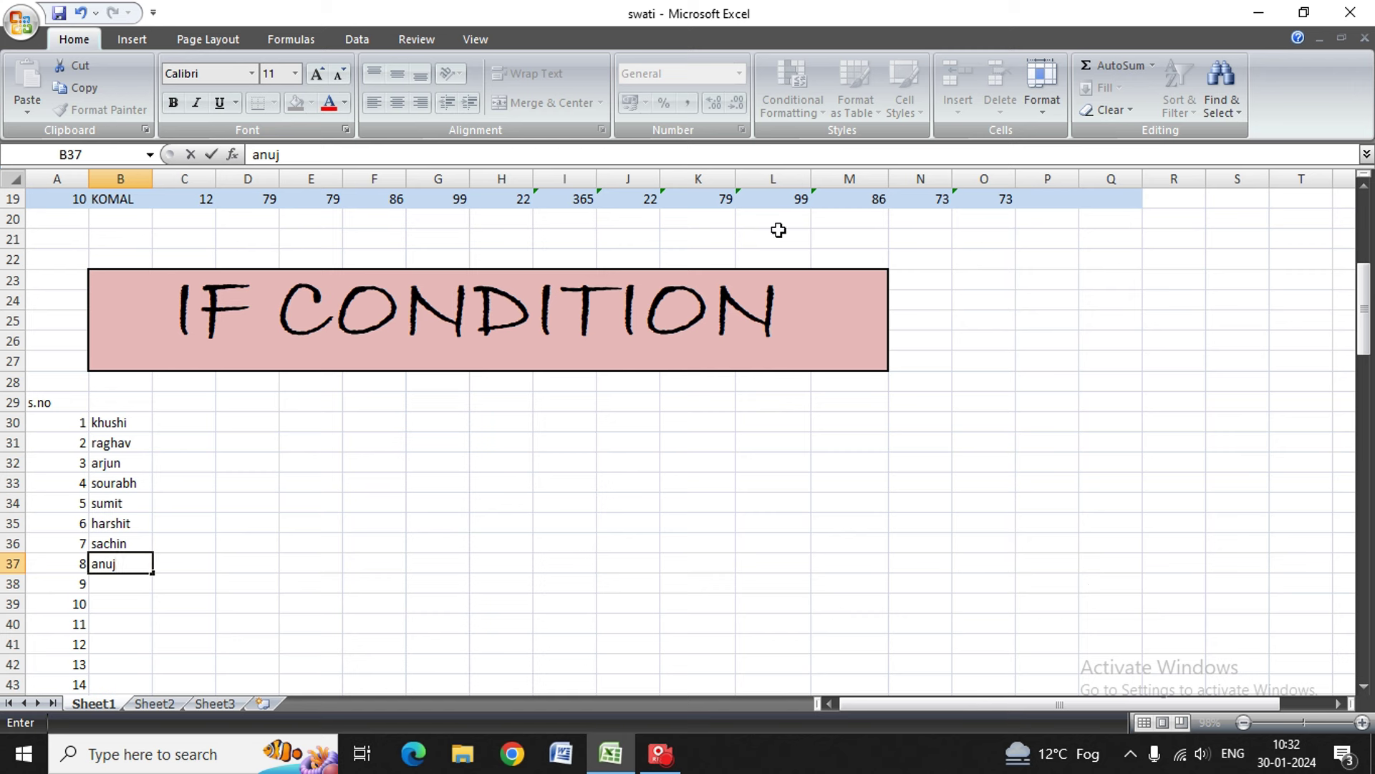
pyautogui.press('Up')
pyautogui.press('Up')
pyautogui.press('Up')
pyautogui.press('Up')
pyautogui.press('Up')
pyautogui.press('Up')
pyautogui.press('Up')
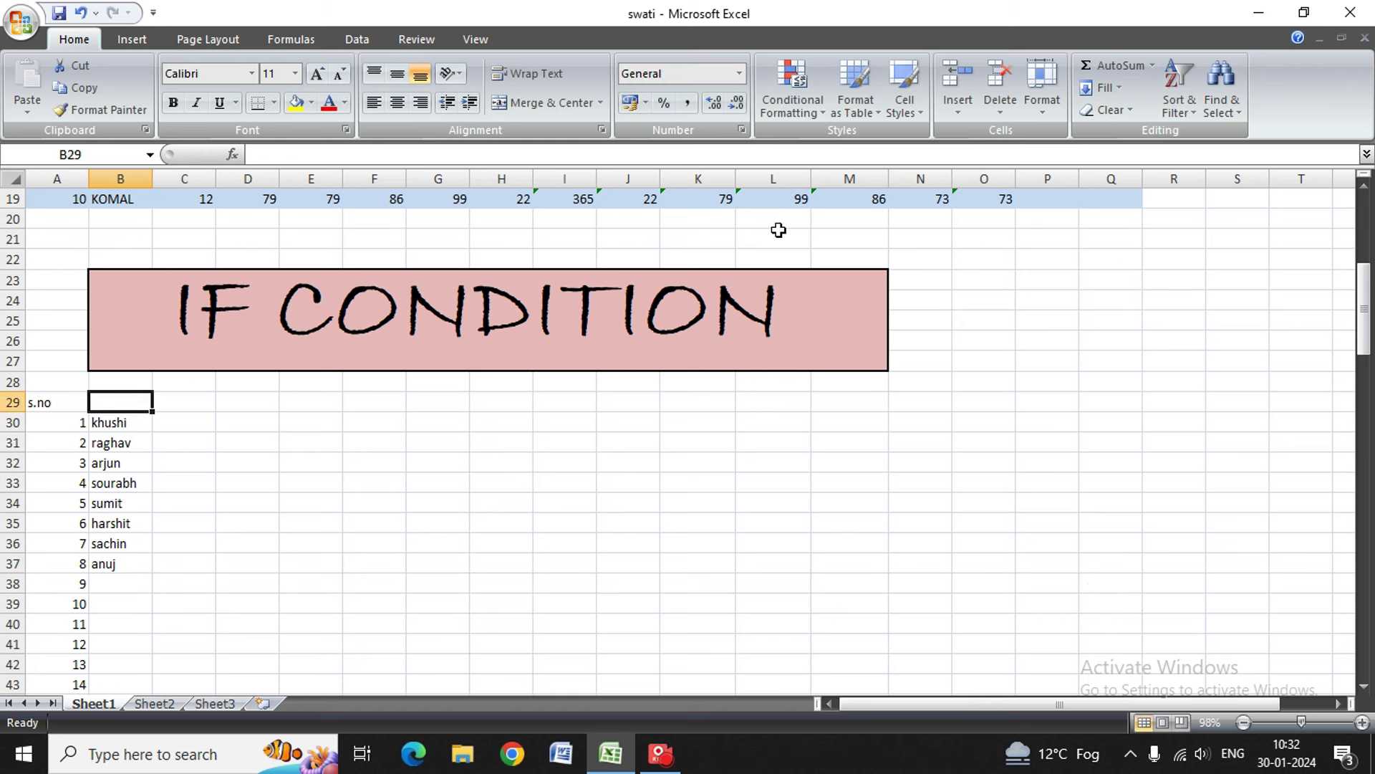
# Step: Add the NAME header in B29 and copy the eight names into the rows below
pyautogui.write('NAME')
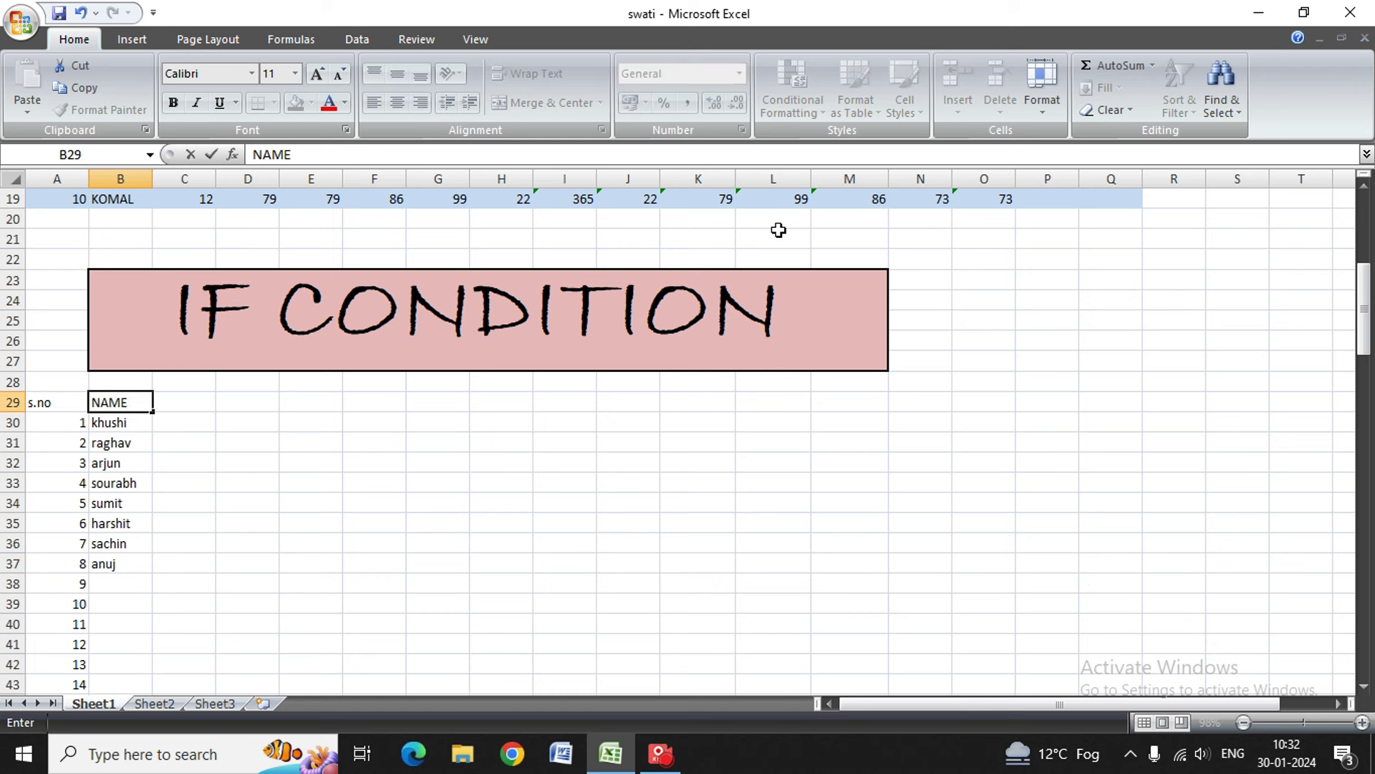
pyautogui.press('Return')
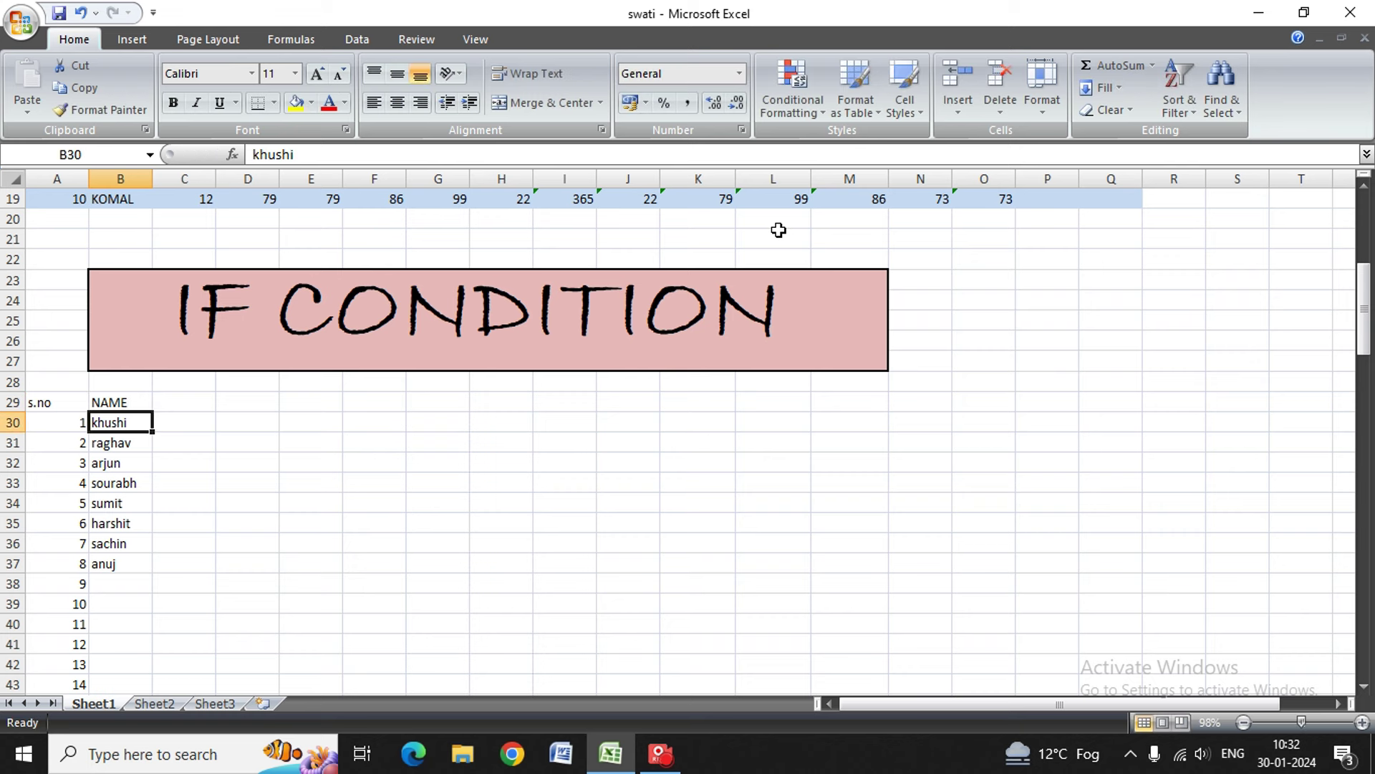
pyautogui.hotkey('shift', 'Down')
pyautogui.hotkey('shift', 'Down')
pyautogui.hotkey('shift', 'Down')
pyautogui.hotkey('shift', 'Down')
pyautogui.hotkey('shift', 'Down')
pyautogui.hotkey('shift', 'Down')
pyautogui.hotkey('shift', 'Down')
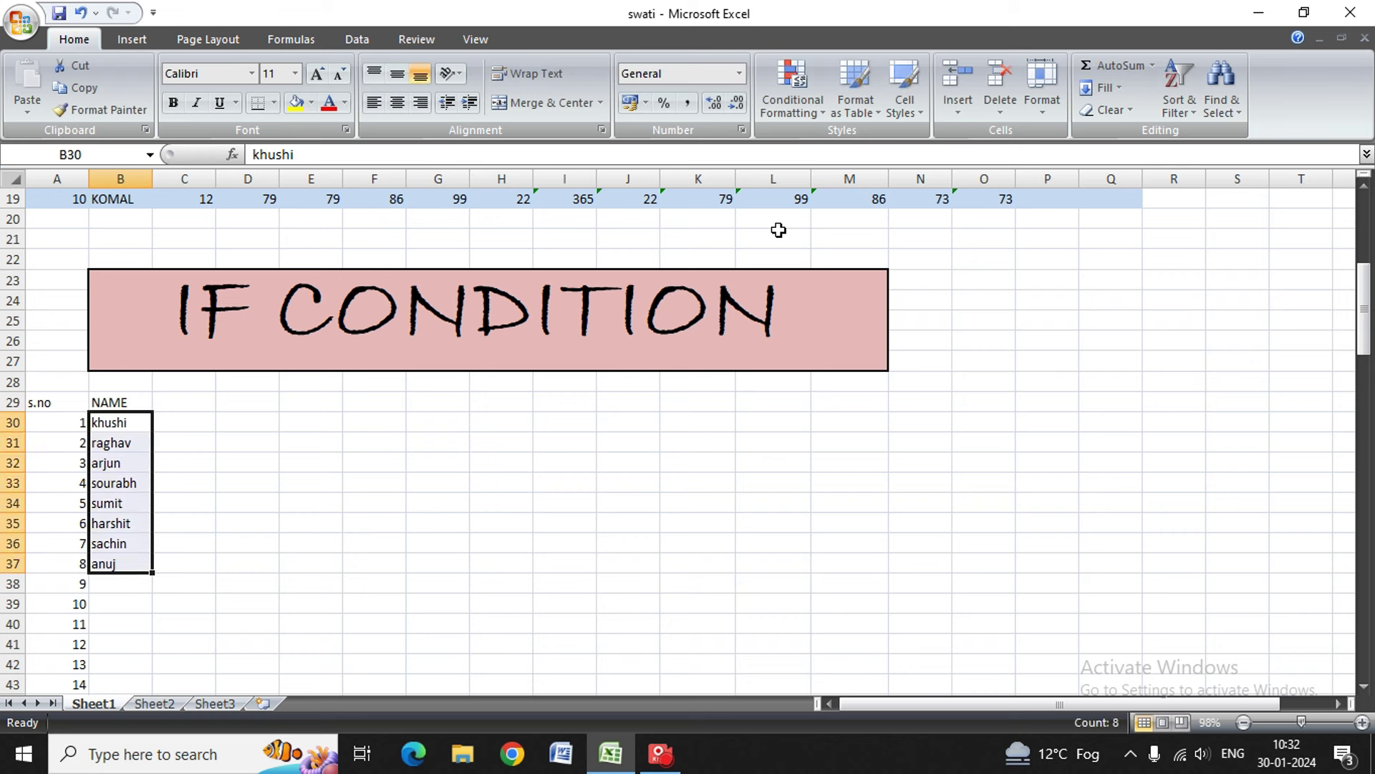
pyautogui.hotkey('ctrl', 'c')
pyautogui.press('Down')
pyautogui.press('Down')
pyautogui.press('Down')
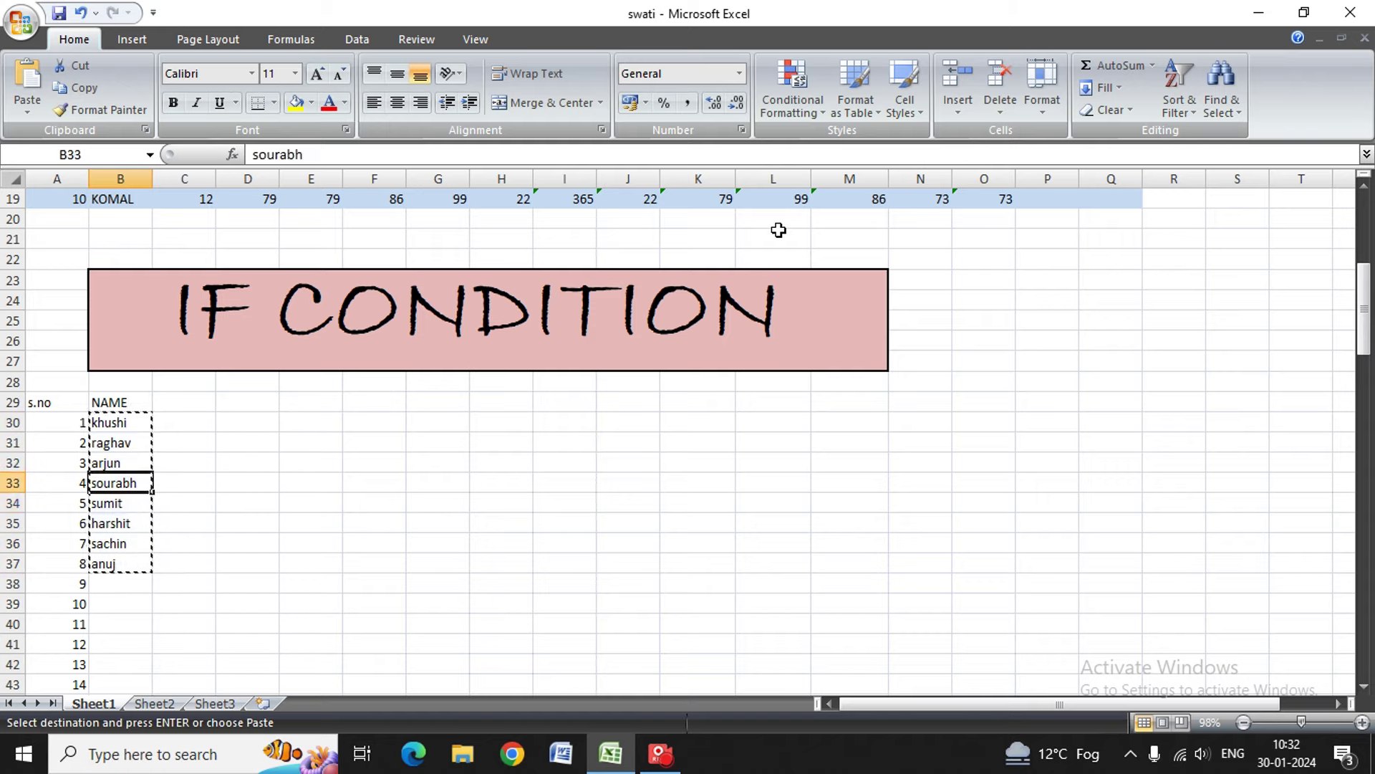
pyautogui.press('Down')
pyautogui.press('Down')
pyautogui.press('Down')
pyautogui.press('Down')
pyautogui.press('Down')
pyautogui.hotkey('ctrl', 'v')
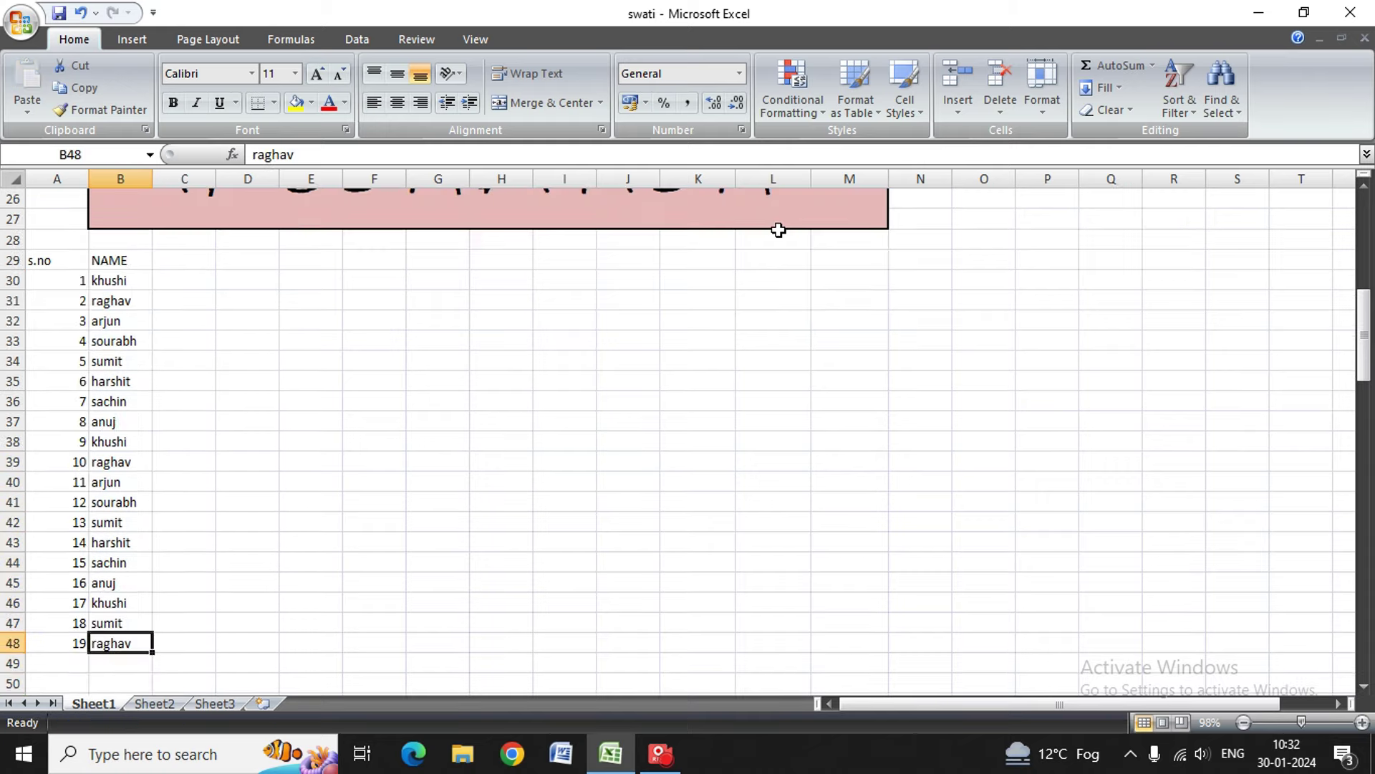
pyautogui.press('Up')
pyautogui.press('Down')
pyautogui.press('Right')
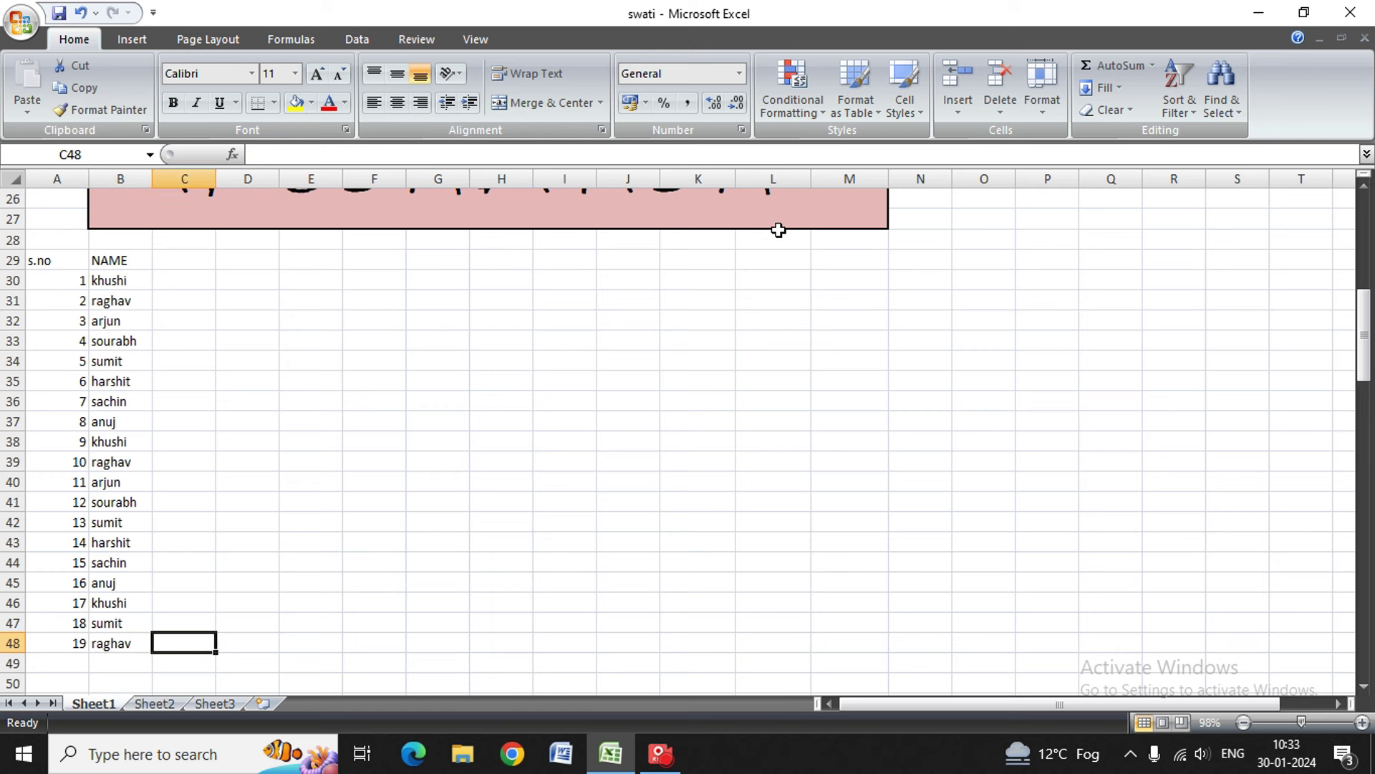
pyautogui.press('Up')
pyautogui.press('Up')
pyautogui.press('Up')
pyautogui.press('Up')
pyautogui.press('Up')
pyautogui.press('Up')
pyautogui.press('Up')
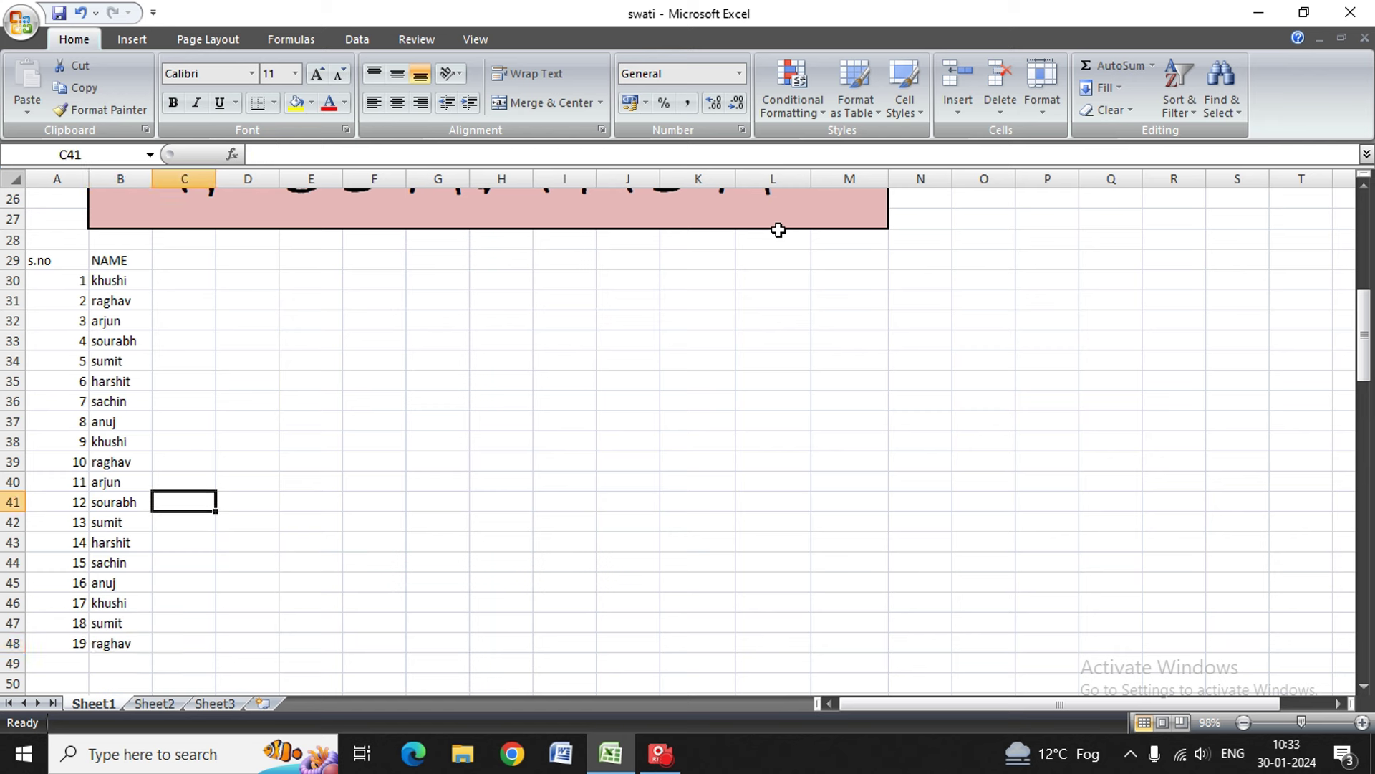
pyautogui.press('Up')
pyautogui.press('Up')
pyautogui.press('Up')
pyautogui.press('Up')
pyautogui.press('Up')
pyautogui.write('sat')
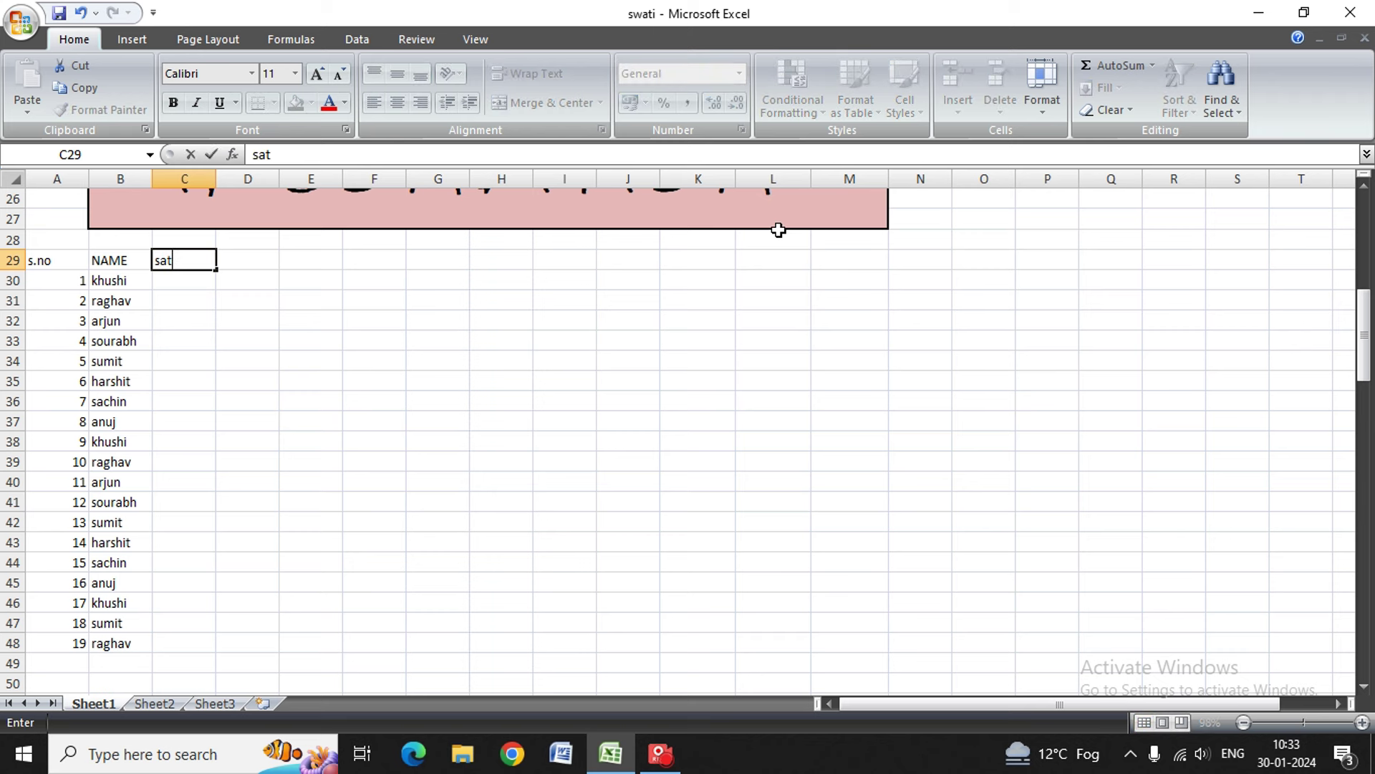
pyautogui.write('t')
pyautogui.press('BackSpace')
pyautogui.press('BackSpace')
pyautogui.press('BackSpace')
pyautogui.write('tatus')
pyautogui.press('Right')
pyautogui.press('Right')
pyautogui.press('Right')
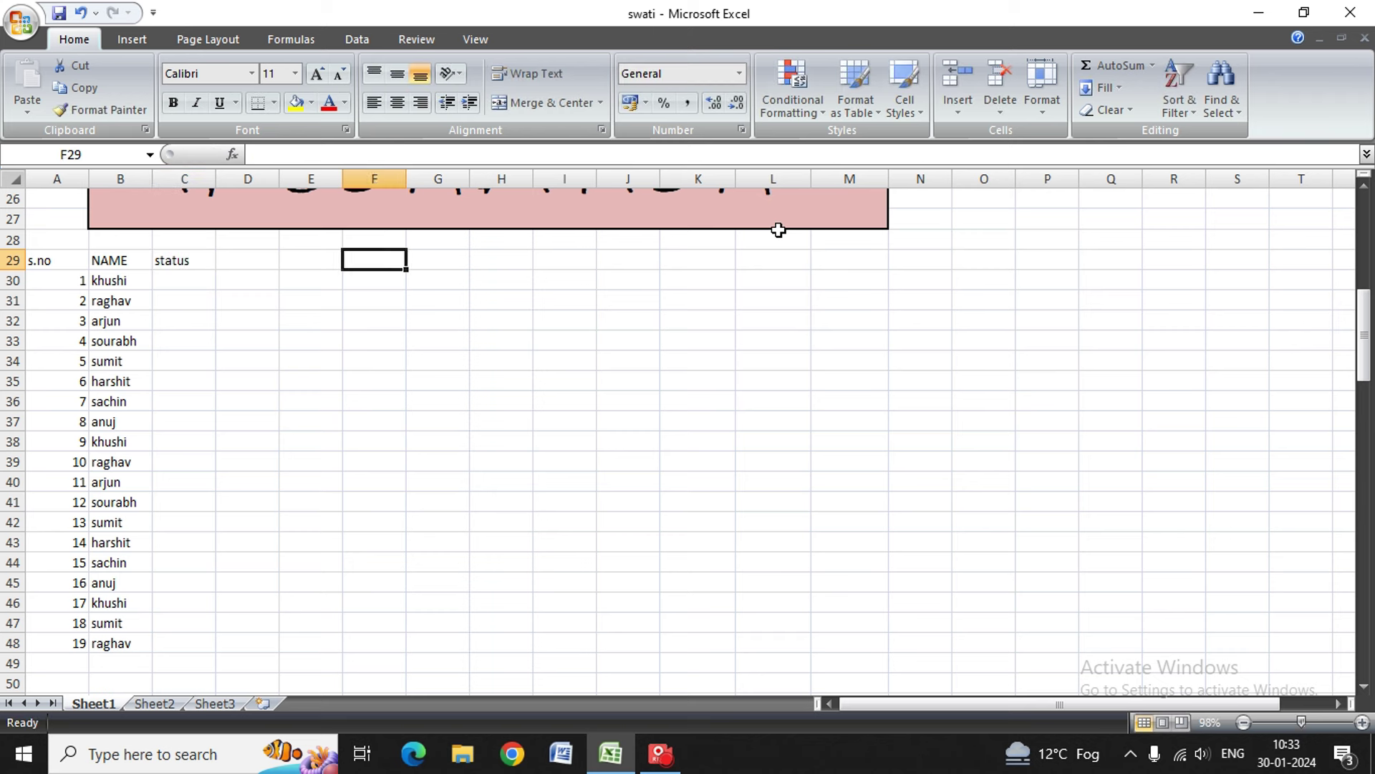
pyautogui.press('Right')
pyautogui.press('Right')
pyautogui.press('Right')
pyautogui.press('Right')
pyautogui.press('Right')
pyautogui.press('Right')
pyautogui.press('Right')
pyautogui.press('Right')
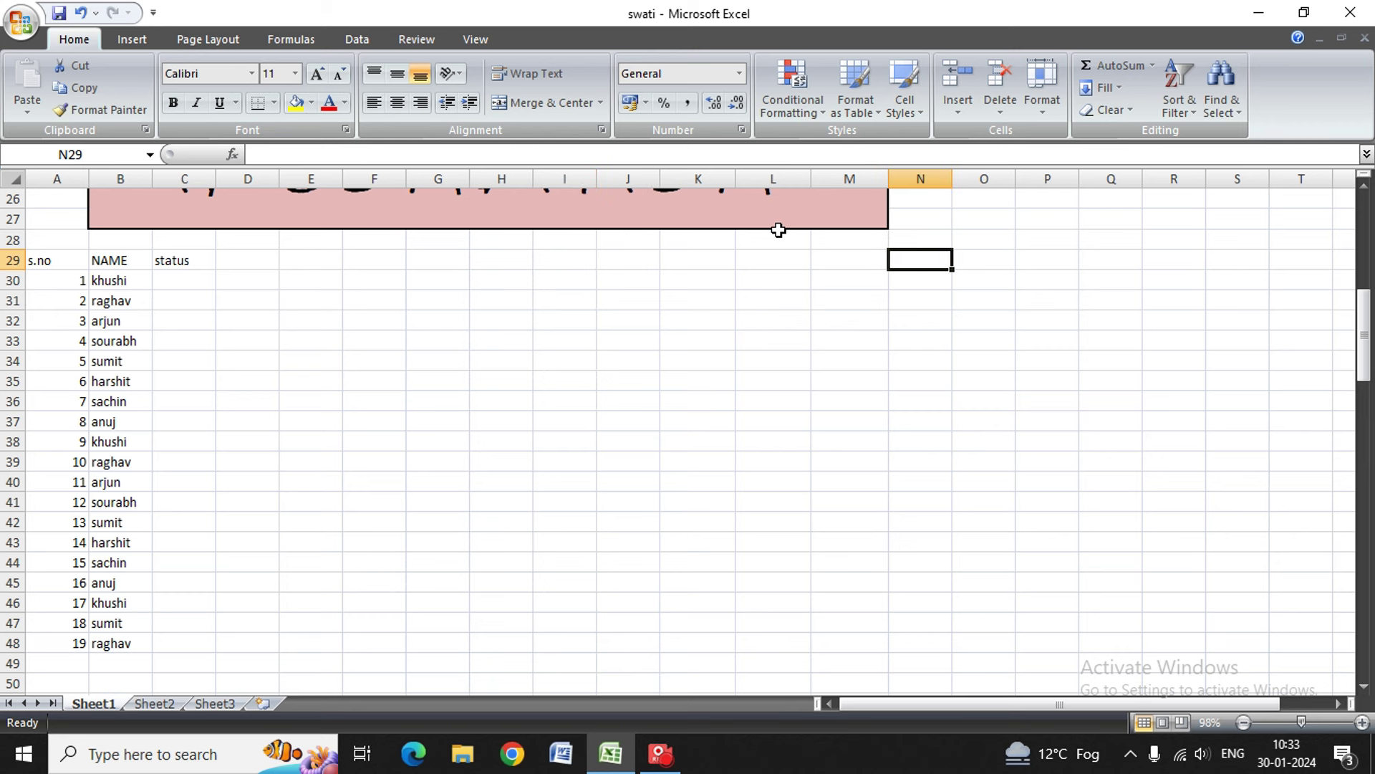
pyautogui.press('Up')
pyautogui.press('Up')
pyautogui.write('lo')
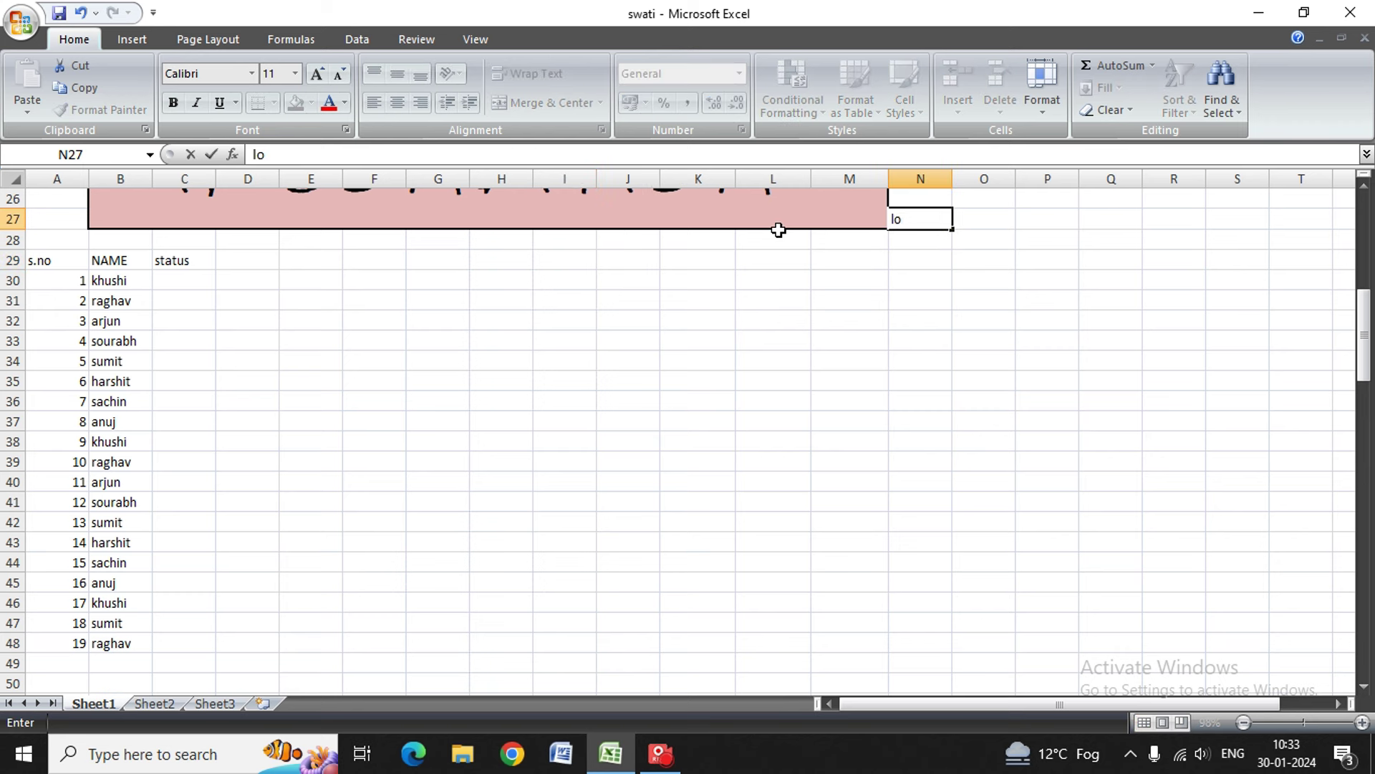
pyautogui.write('gic')
pyautogui.press('BackSpace')
pyautogui.write('ci')
pyautogui.write('al test')
pyautogui.press('Return')
pyautogui.press('Left')
pyautogui.press('Left')
pyautogui.press('Left')
pyautogui.press('Left')
pyautogui.press('Left')
pyautogui.press('Left')
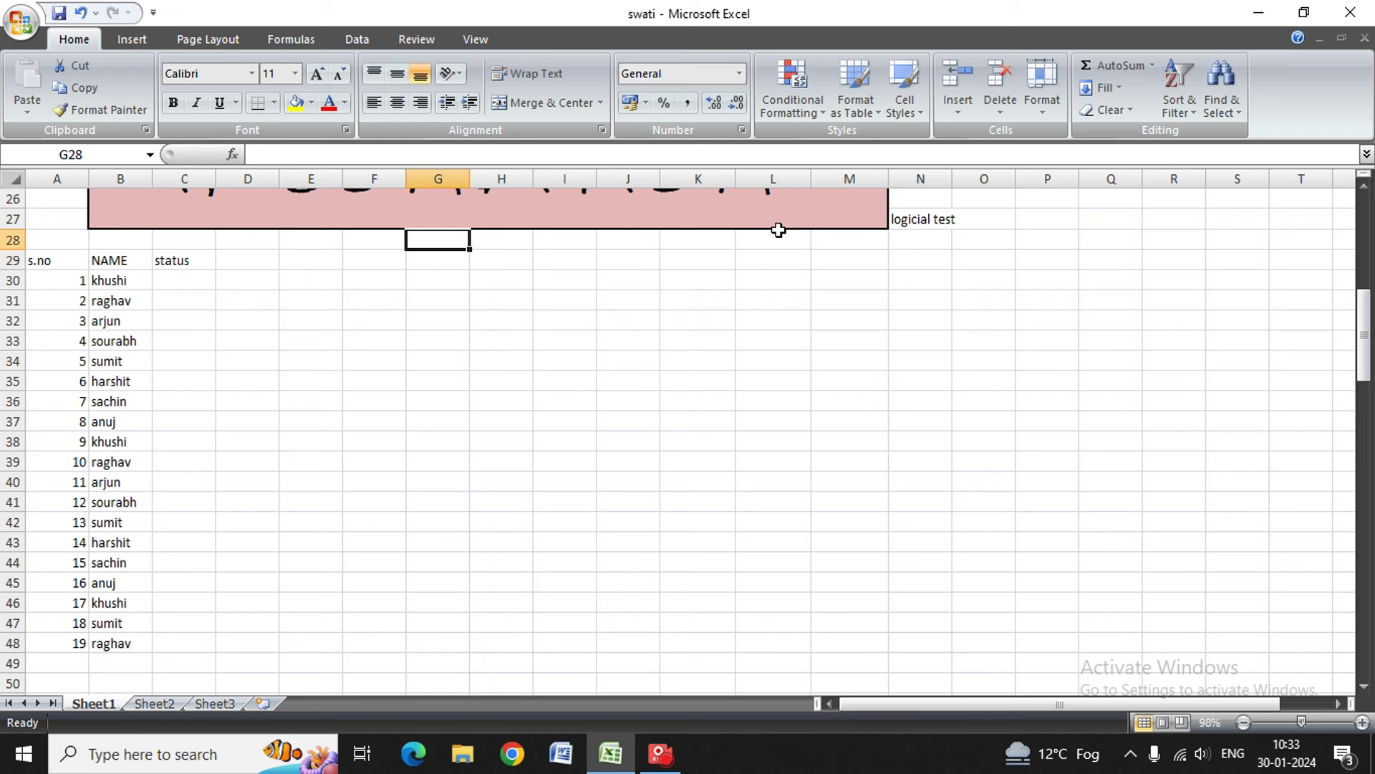
pyautogui.press('Left')
pyautogui.press('Left')
pyautogui.press('Down')
pyautogui.press('Left')
pyautogui.press('Left')
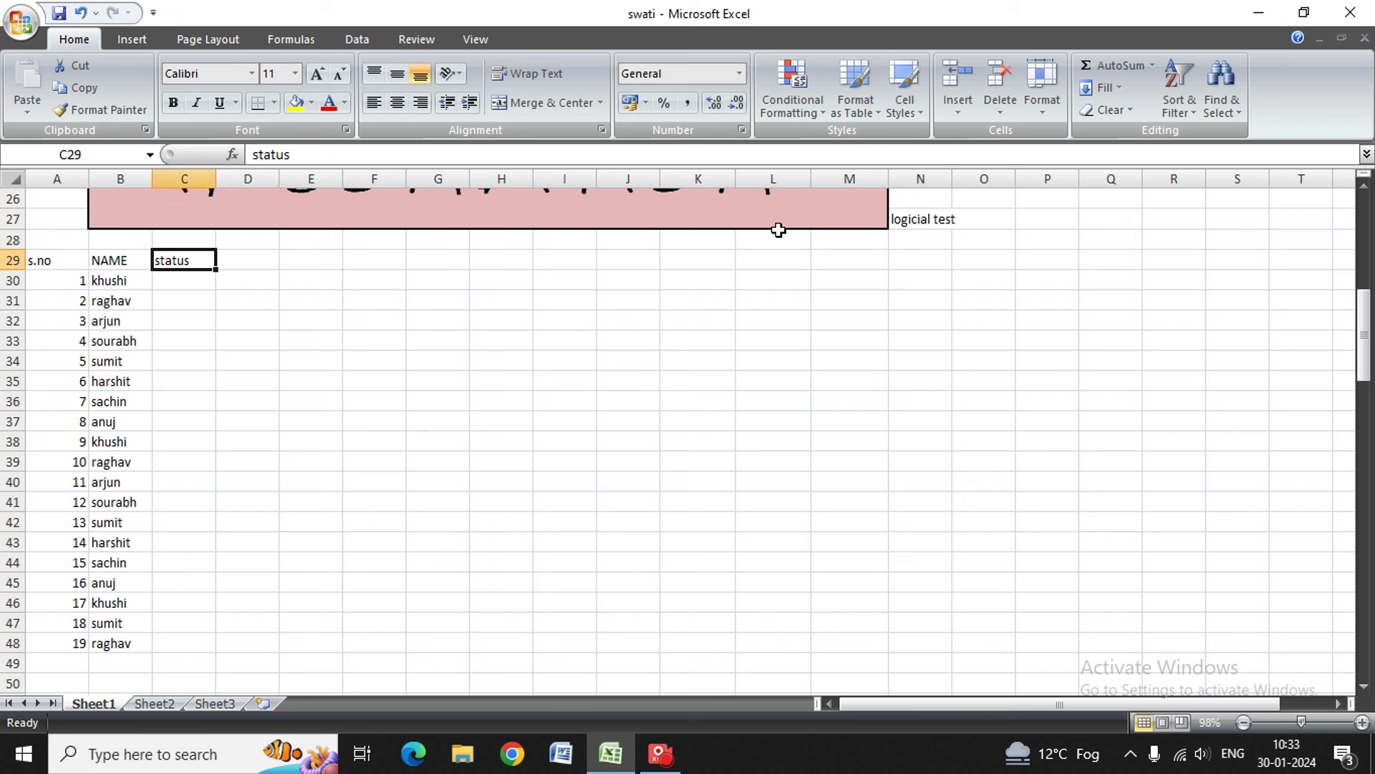
pyautogui.press('Down')
pyautogui.press('Left')
pyautogui.press('Down')
pyautogui.press('Up')
pyautogui.press('Down')
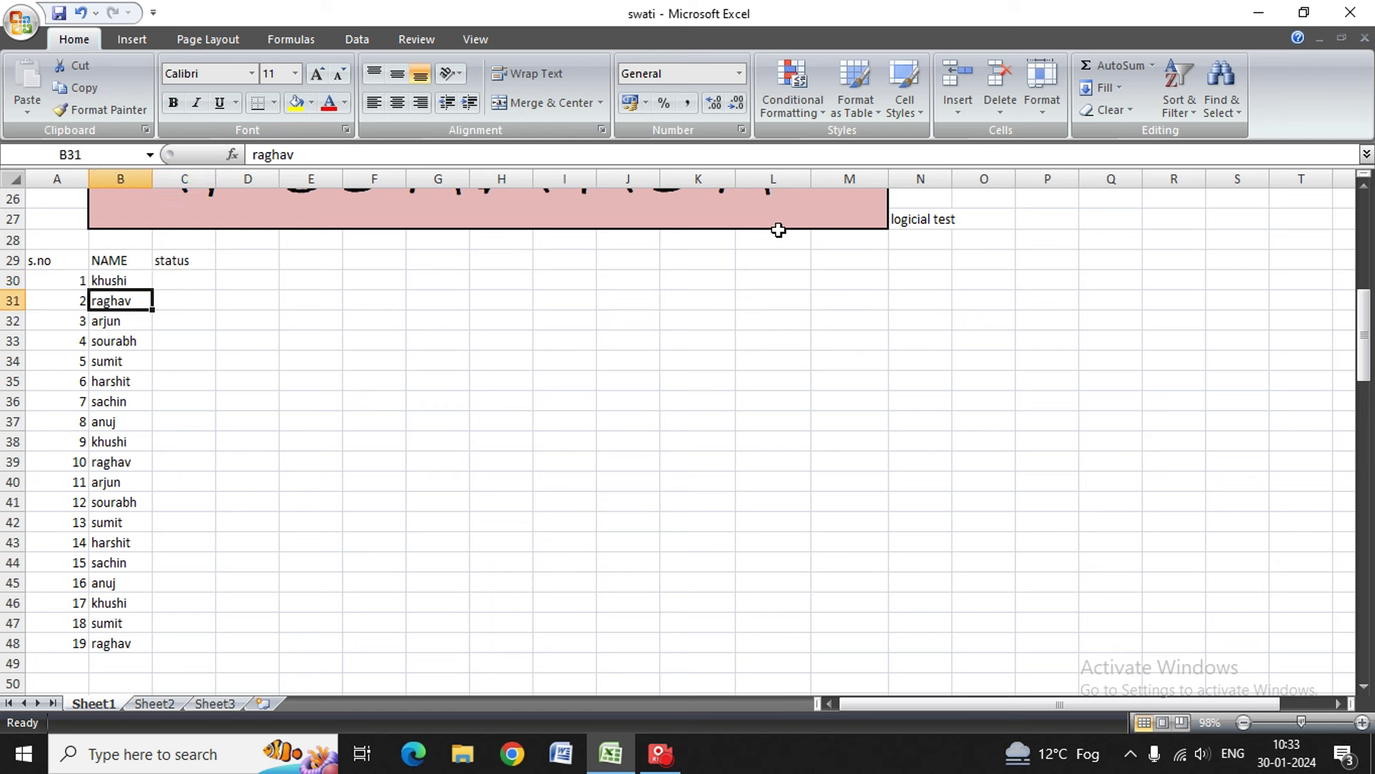
pyautogui.press('Down')
pyautogui.press('Down')
pyautogui.press('Down')
pyautogui.press('Down')
pyautogui.press('Down')
pyautogui.press('Down')
pyautogui.press('Down')
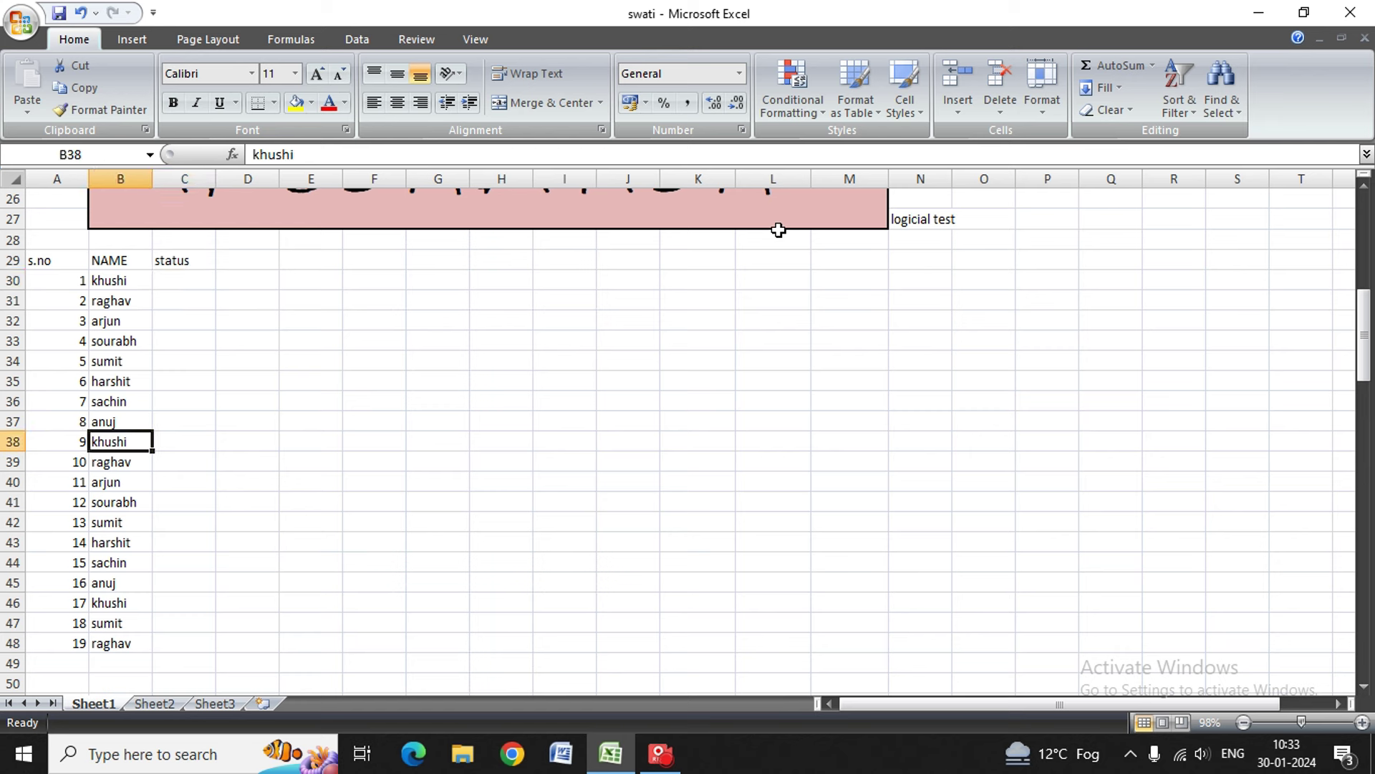
pyautogui.press('Down')
pyautogui.press('Down')
pyautogui.press('Down')
pyautogui.press('Down')
pyautogui.press('Down')
pyautogui.press('Down')
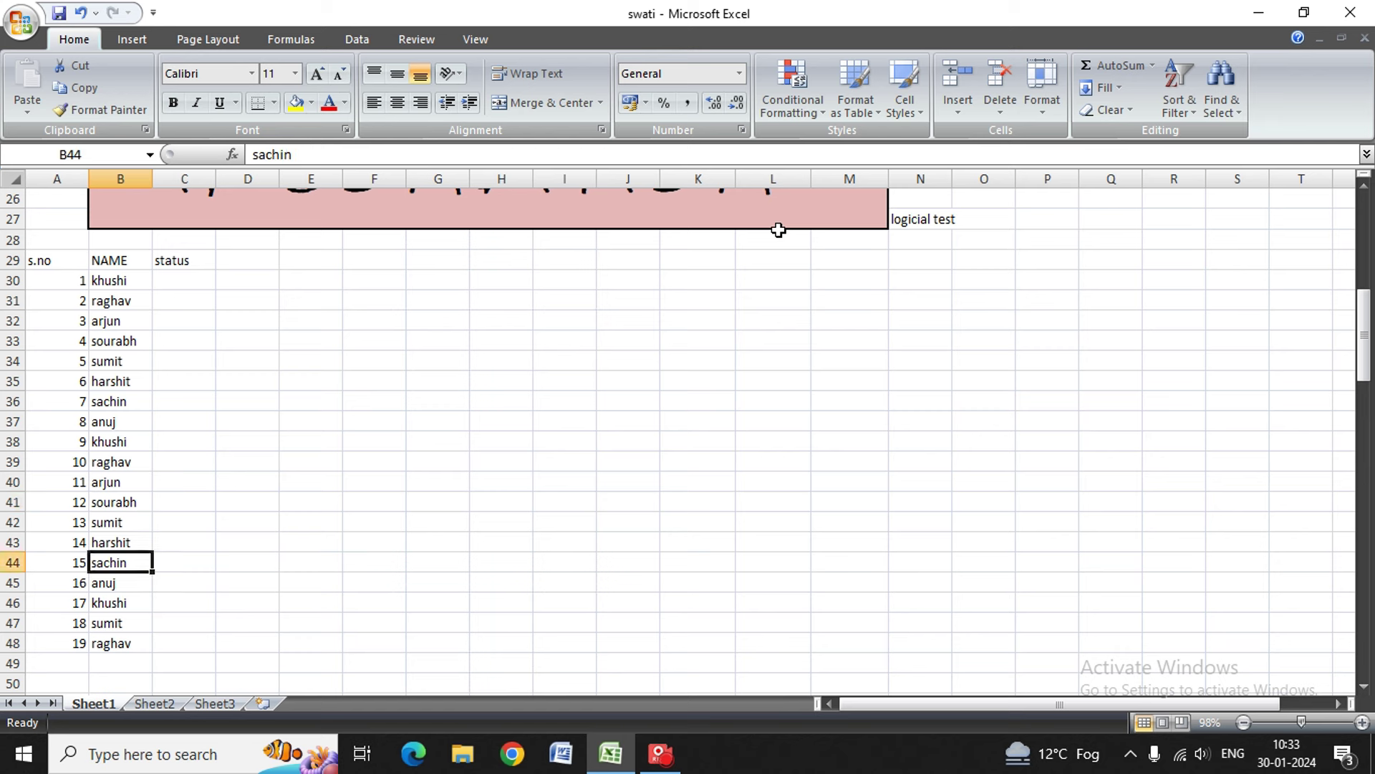
pyautogui.press('Down')
pyautogui.press('Down')
pyautogui.press('Up')
pyautogui.press('Up')
pyautogui.press('Up')
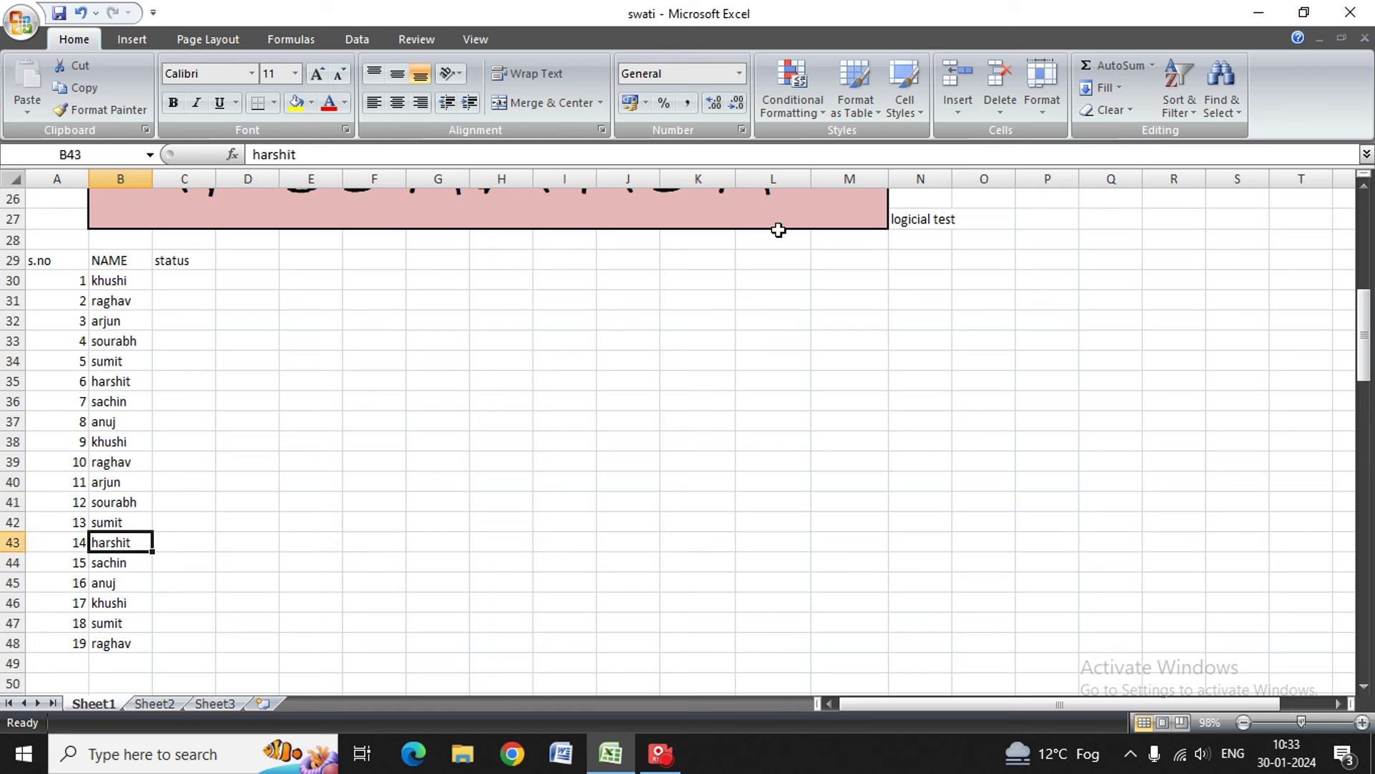
pyautogui.press('Up')
pyautogui.press('Up')
pyautogui.press('Up')
pyautogui.press('Up')
pyautogui.press('Right')
pyautogui.press('Up')
pyautogui.press('Up')
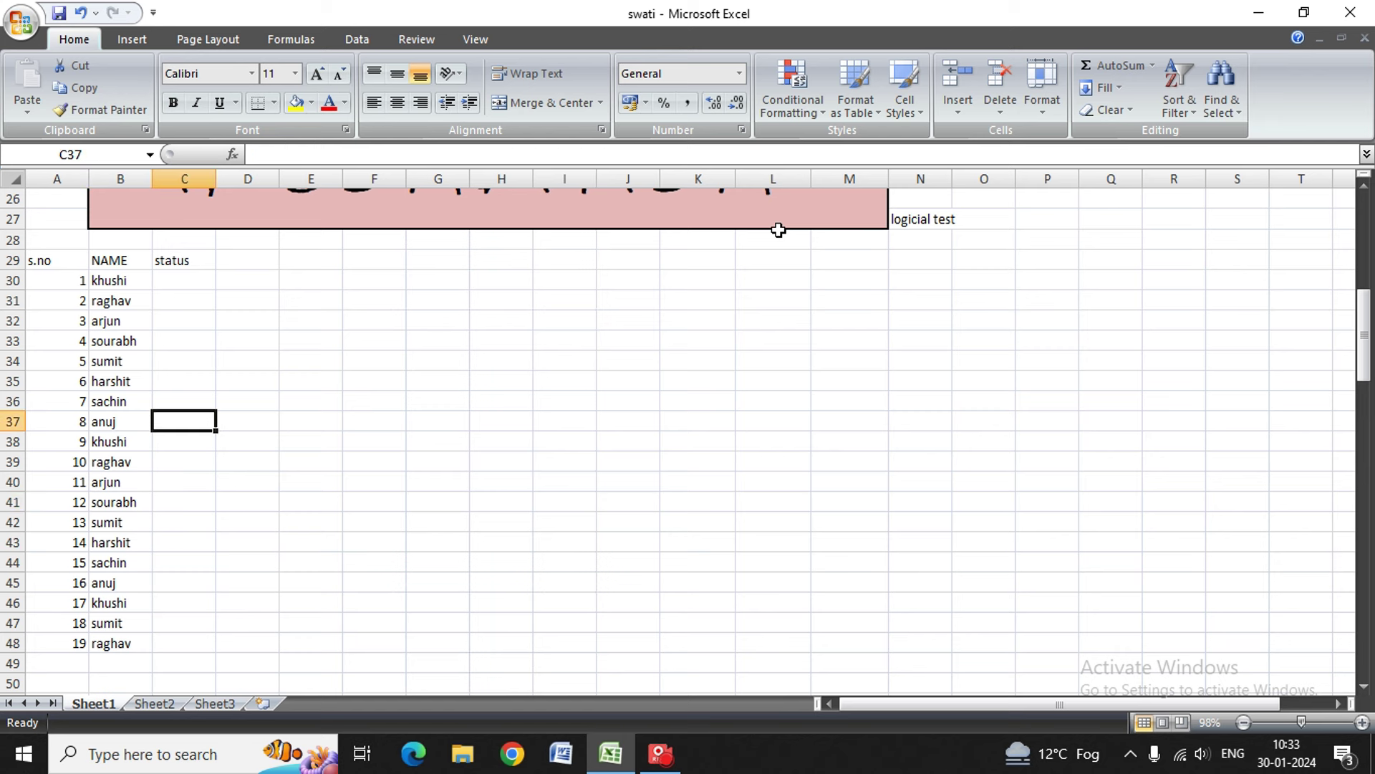
pyautogui.press('Up')
pyautogui.press('Up')
pyautogui.press('Up')
pyautogui.press('Up')
pyautogui.press('Up')
pyautogui.press('Up')
pyautogui.press('Up')
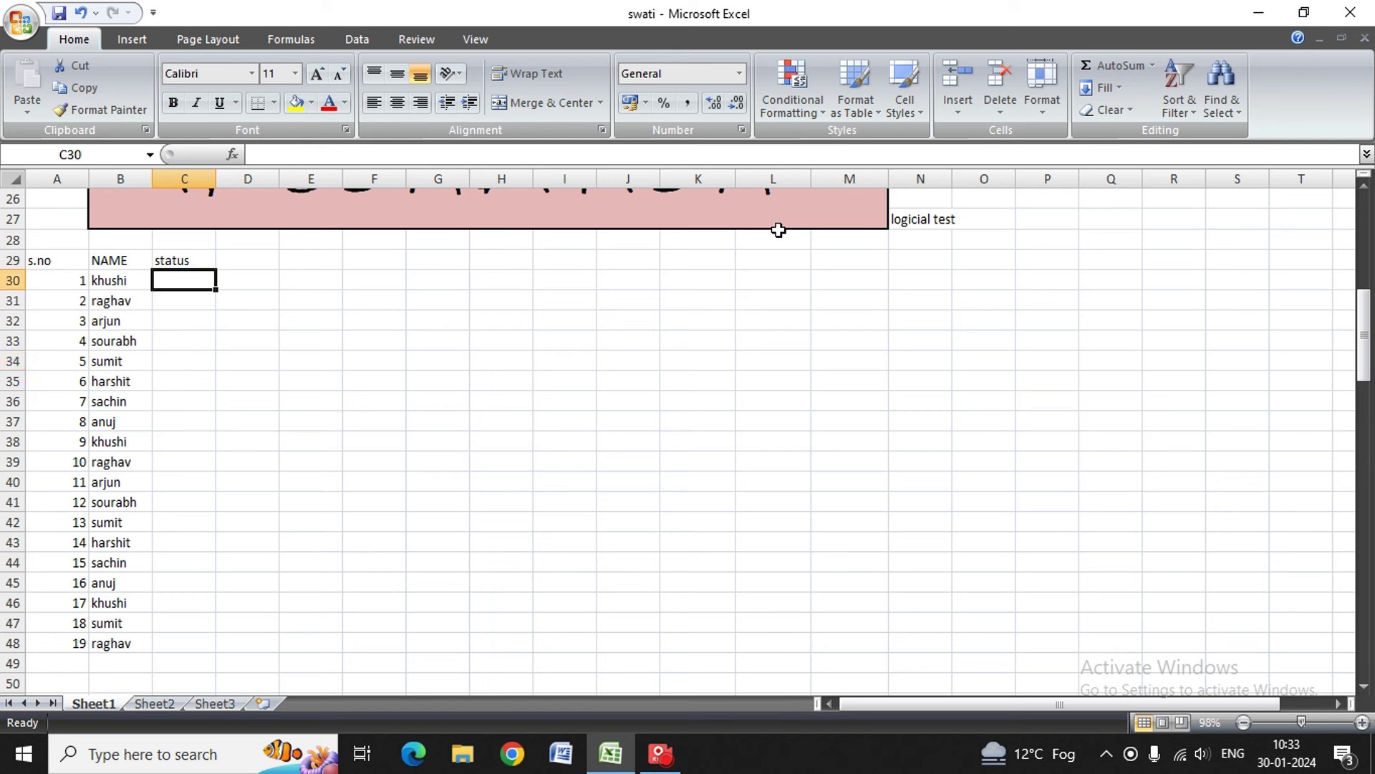
# Step: In C30, enter an IF formula testing B30 against the first student's name, returning "yes" or "no"
pyautogui.write('=if(')
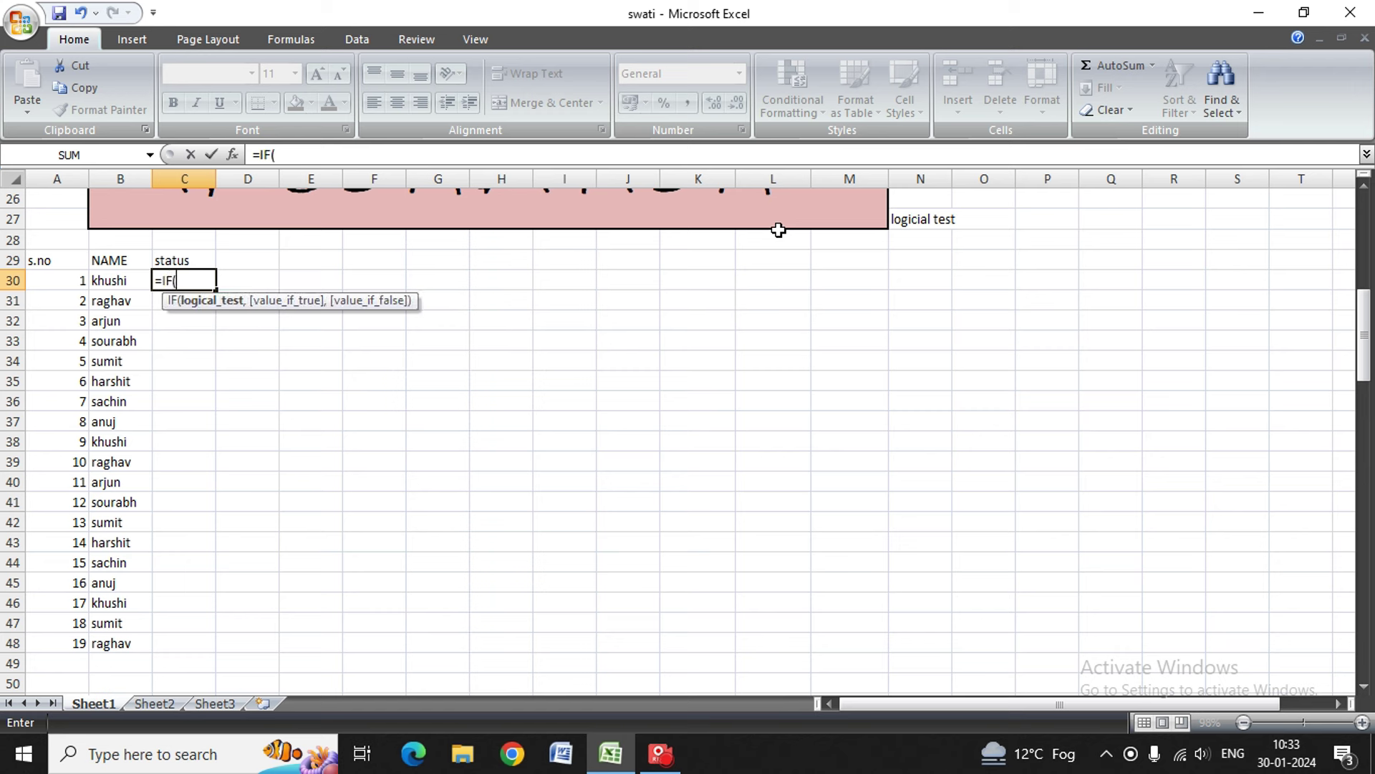
pyautogui.click(778, 228)
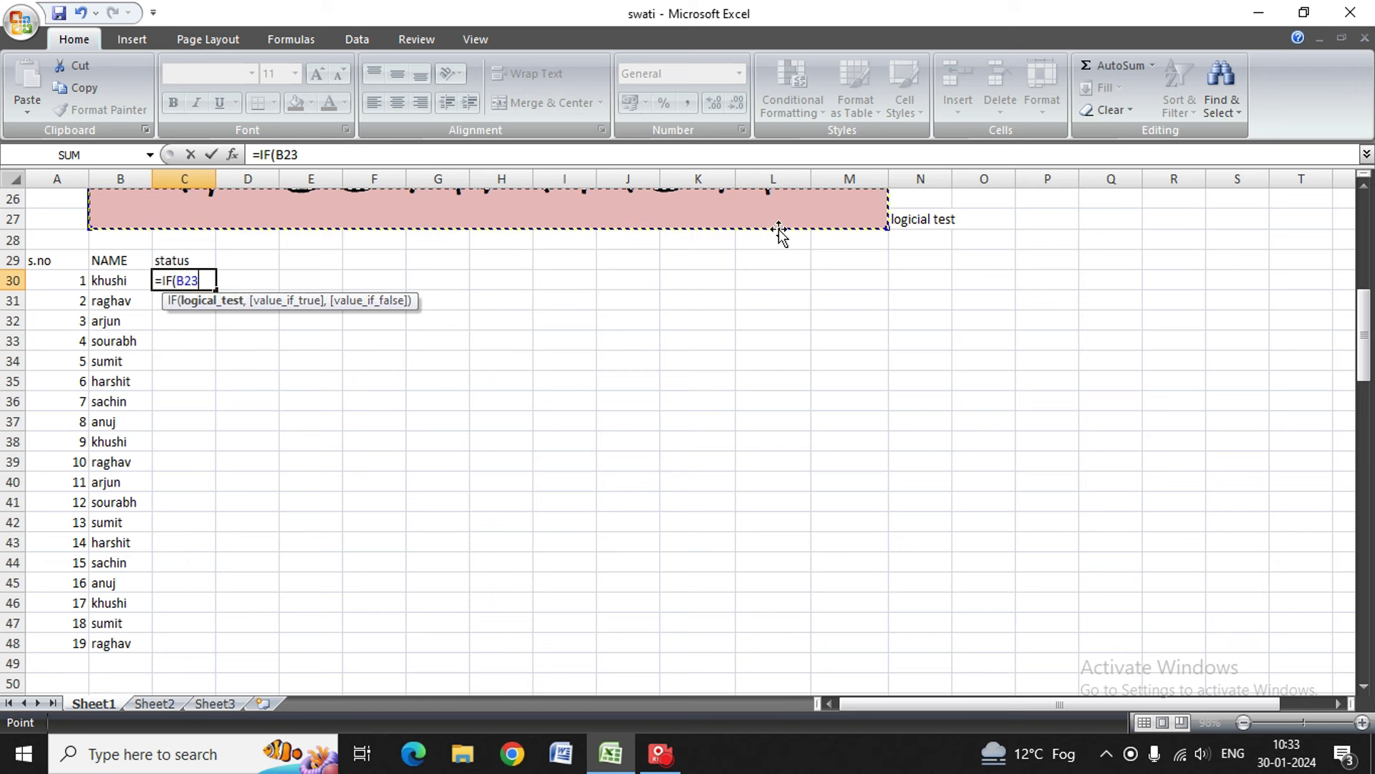
pyautogui.press('BackSpace')
pyautogui.press('BackSpace')
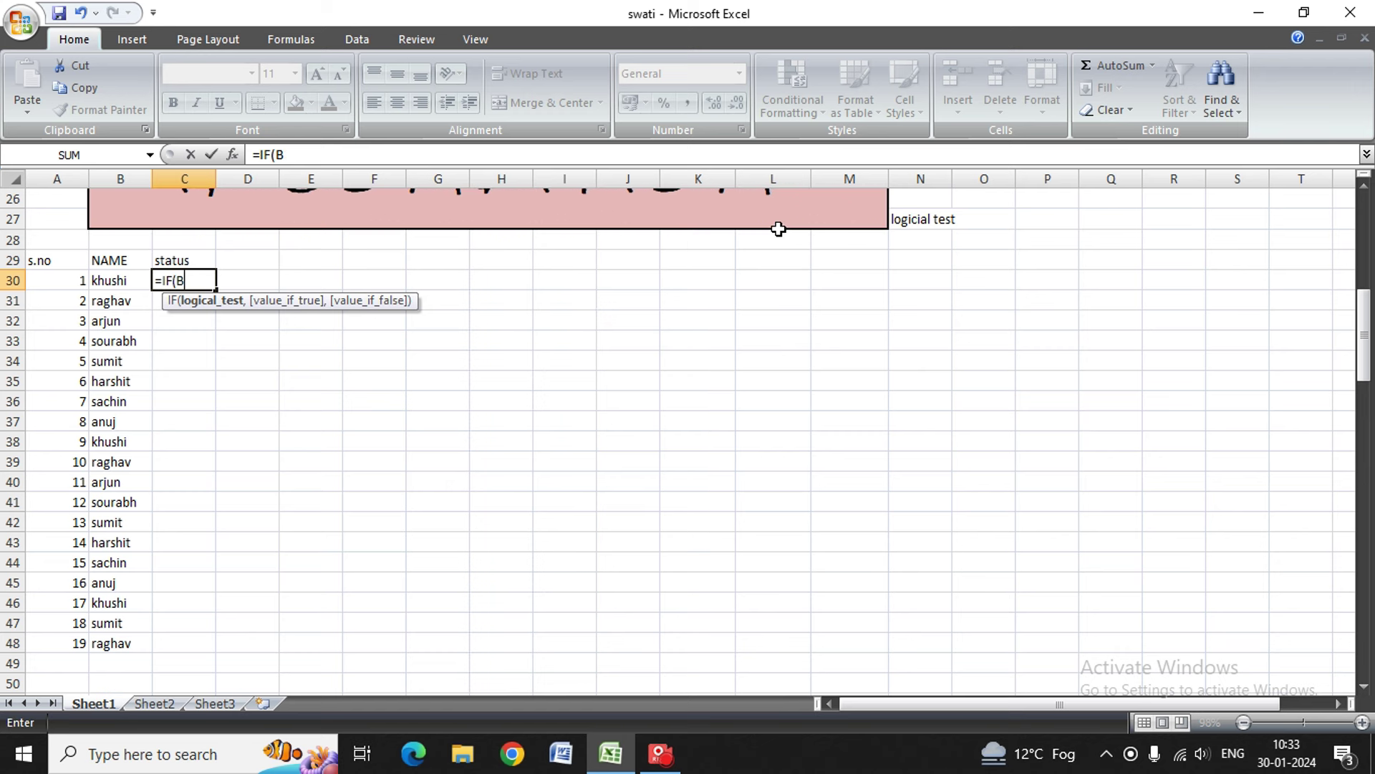
pyautogui.press('BackSpace')
pyautogui.press('Left')
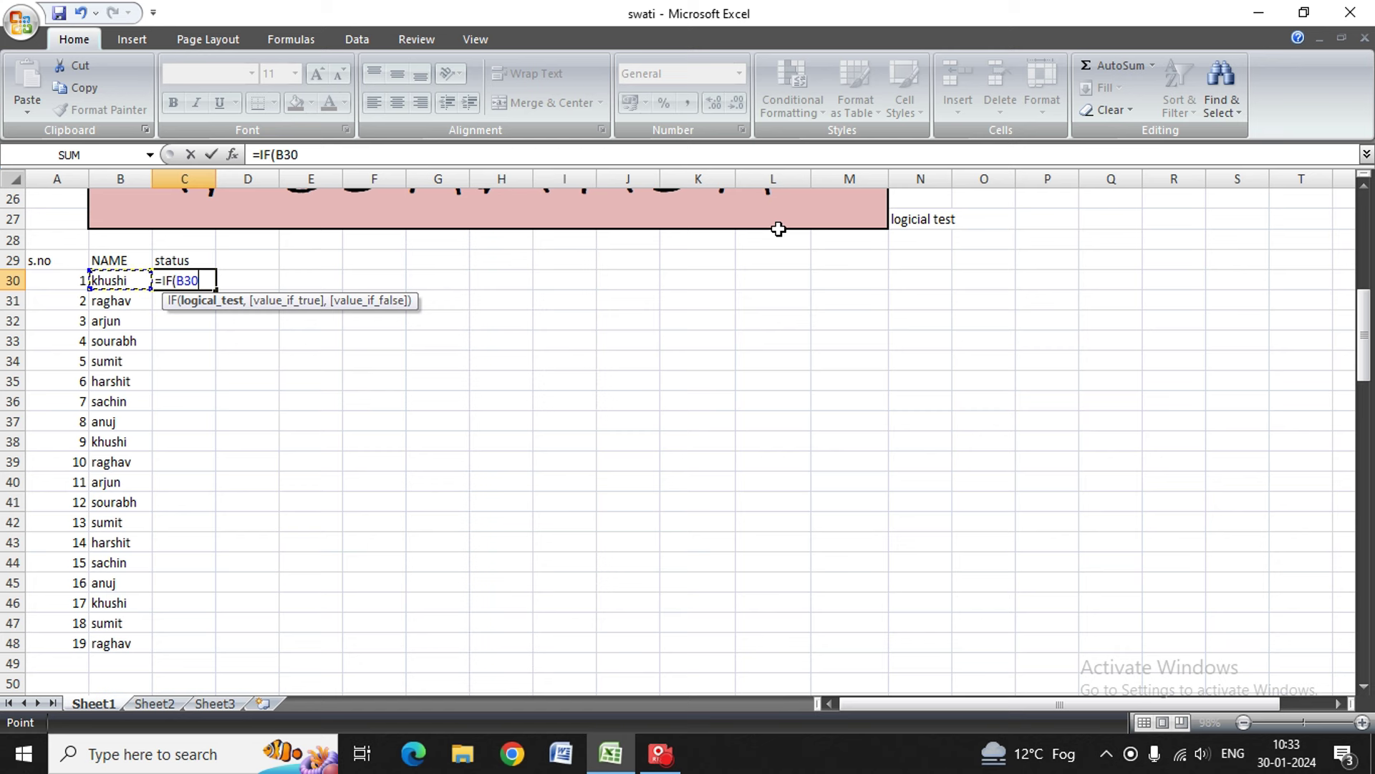
pyautogui.write('=')
pyautogui.write('kh')
pyautogui.press('BackSpace')
pyautogui.press('BackSpace')
pyautogui.write('"khu')
pyautogui.write('shi')
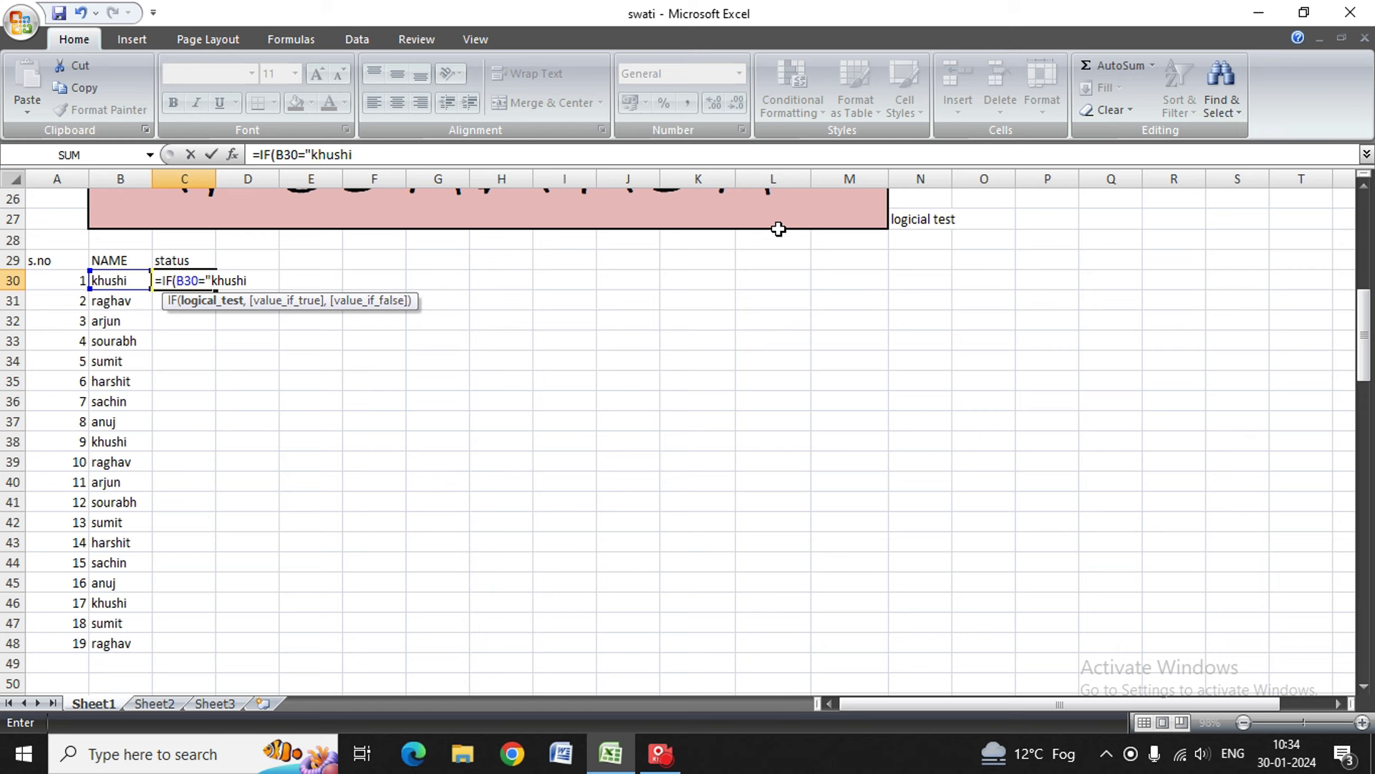
pyautogui.write('"')
pyautogui.write(',')
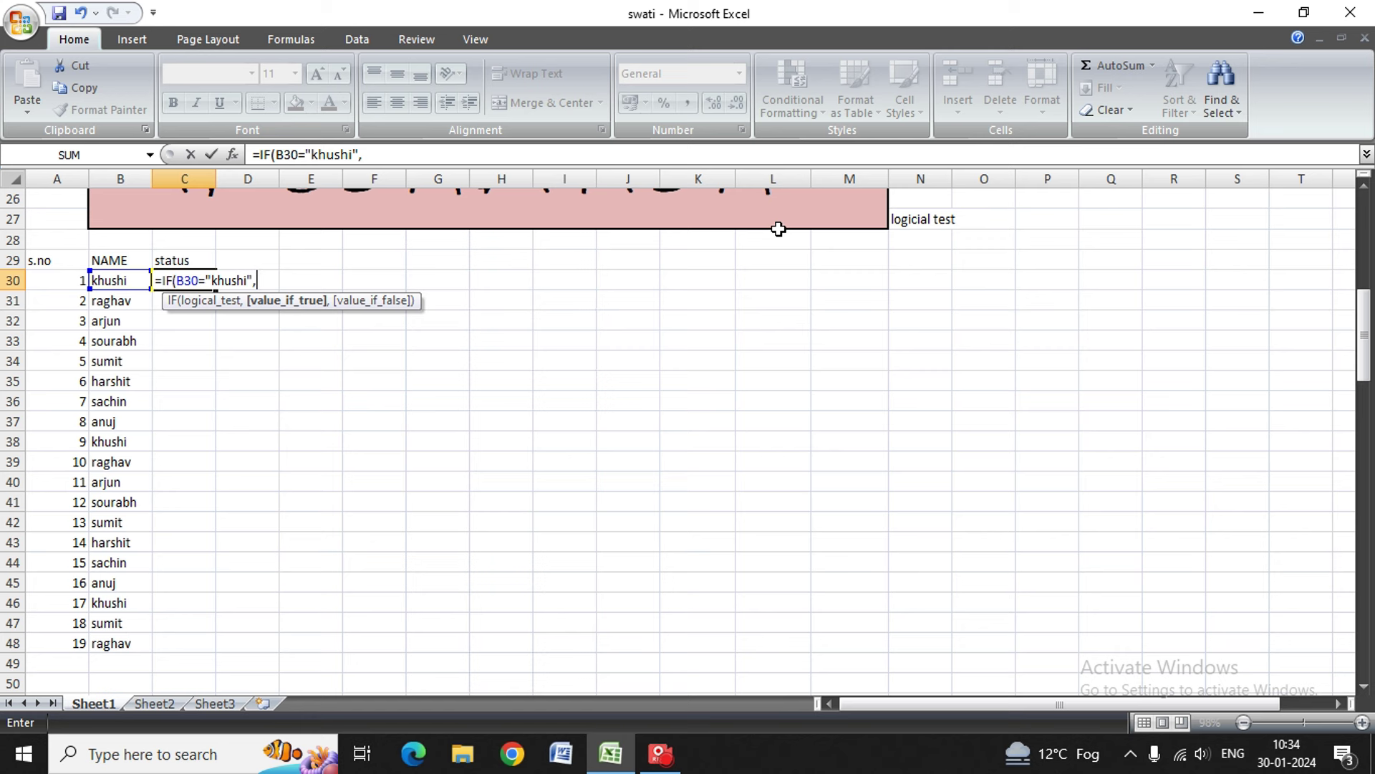
pyautogui.write('yes')
pyautogui.press('BackSpace')
pyautogui.press('BackSpace')
pyautogui.press('BackSpace')
pyautogui.write('"yes')
pyautogui.write('",')
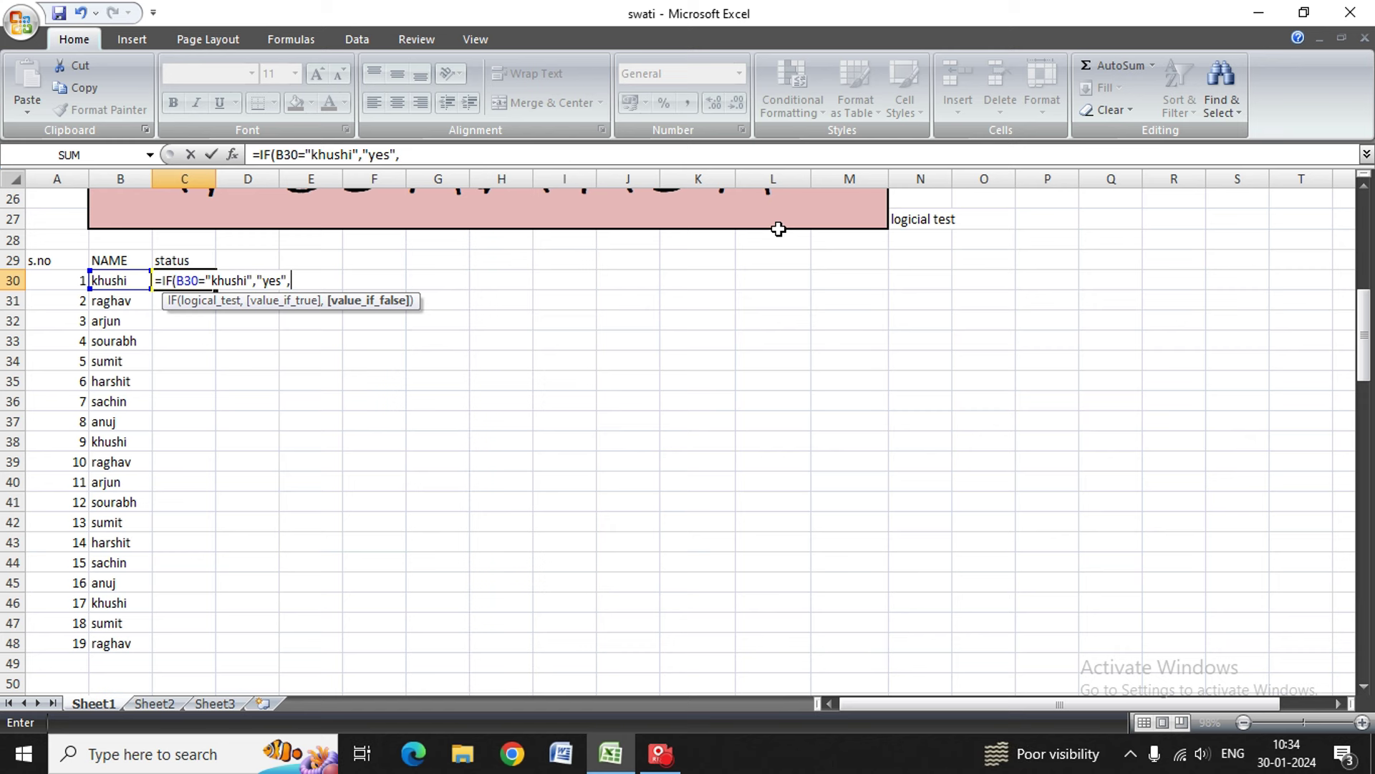
pyautogui.write('"')
pyautogui.write('no')
pyautogui.press('Return')
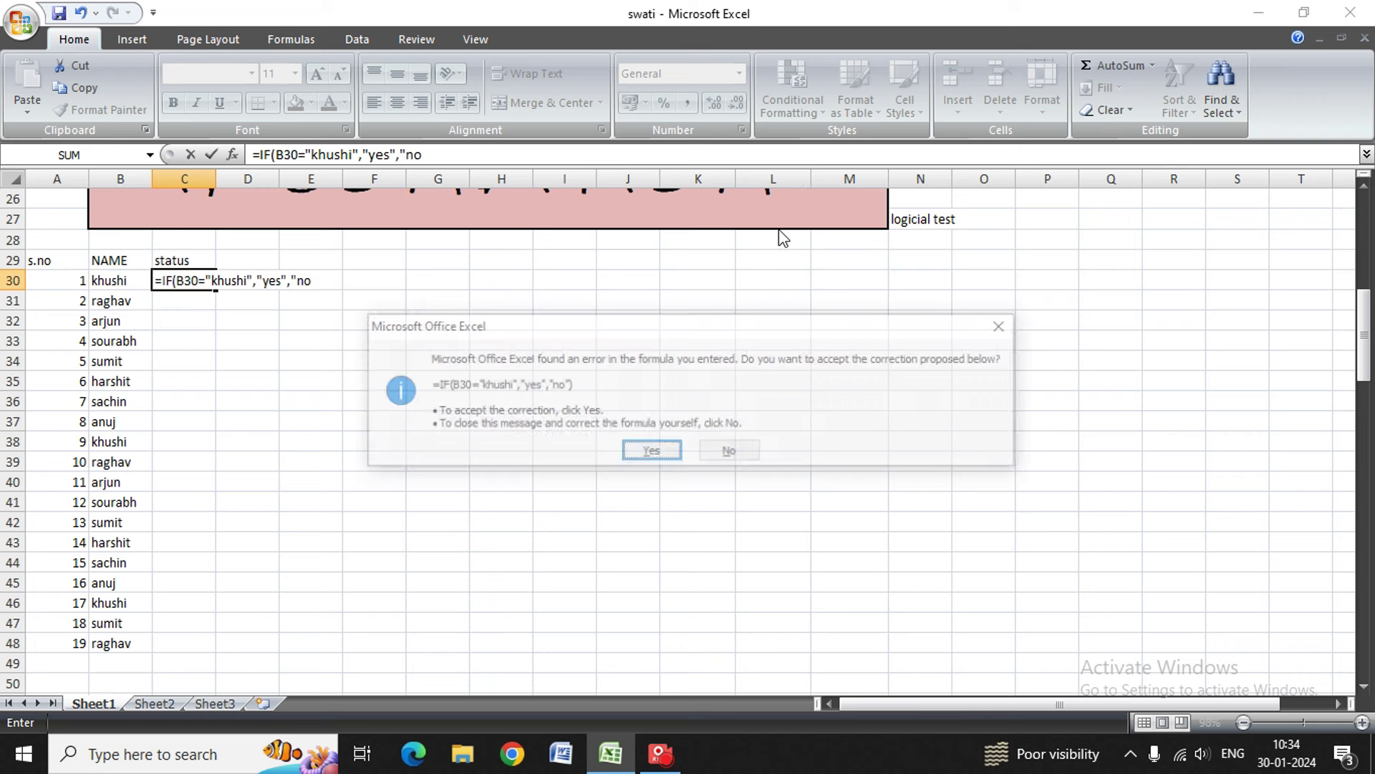
# Step: Decline Excel's correction and finish C30's formula with the closing quote and parenthesis
pyautogui.click(719, 452)
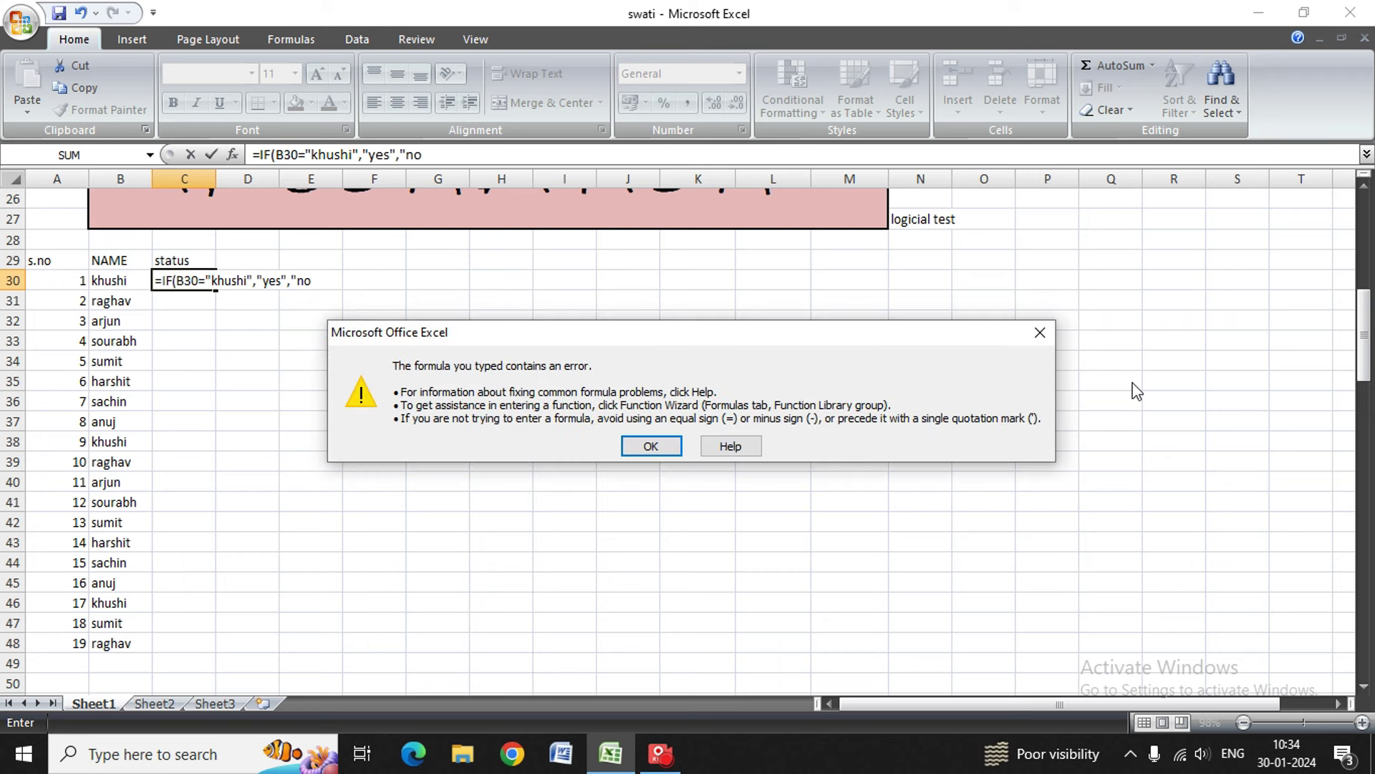
pyautogui.click(1039, 333)
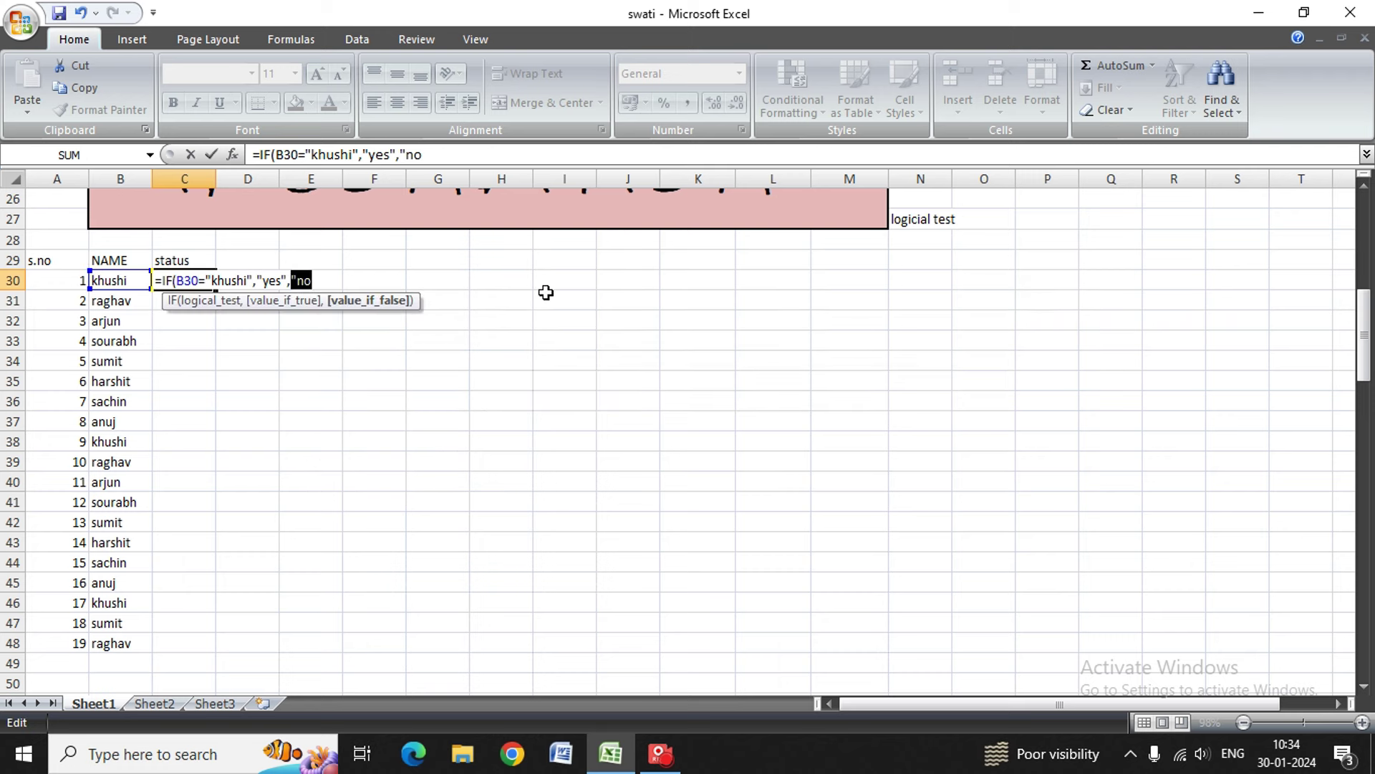
pyautogui.press('End')
pyautogui.write('"')
pyautogui.write(')')
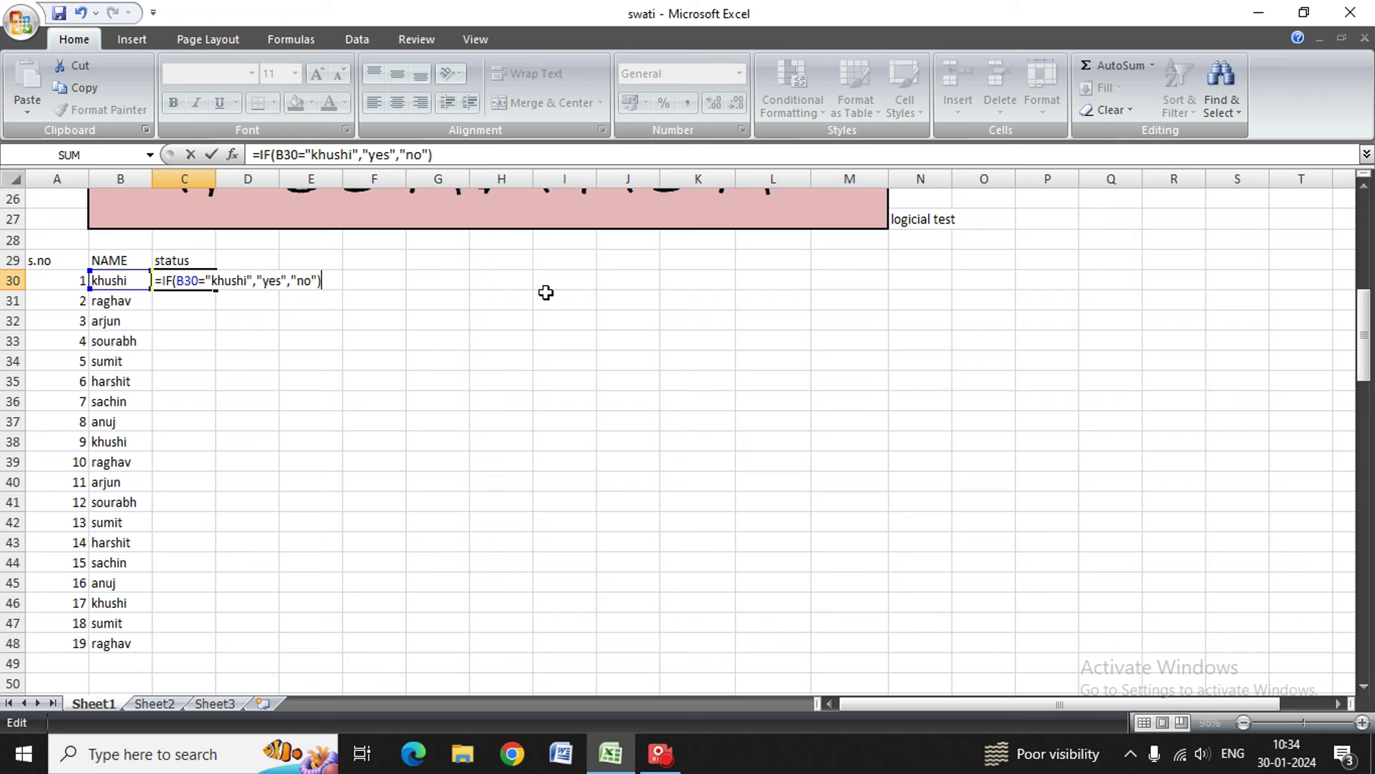
pyautogui.press('Return')
pyautogui.press('Up')
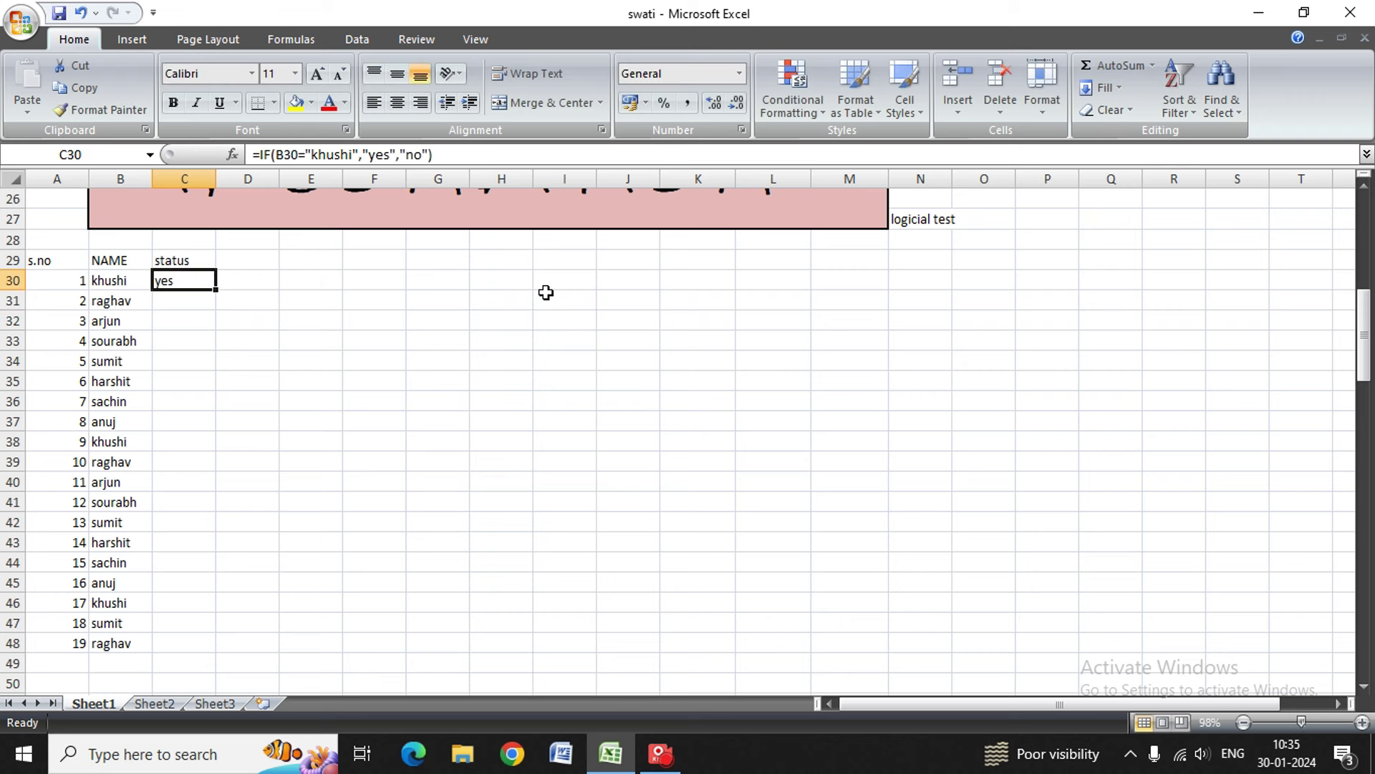
pyautogui.hotkey('shift', 'Down')
pyautogui.hotkey('shift', 'Down')
pyautogui.hotkey('shift', 'Down')
pyautogui.hotkey('shift', 'Down')
pyautogui.hotkey('shift', 'Down')
pyautogui.hotkey('shift', 'Down')
pyautogui.hotkey('shift', 'Down')
pyautogui.hotkey('shift', 'Down')
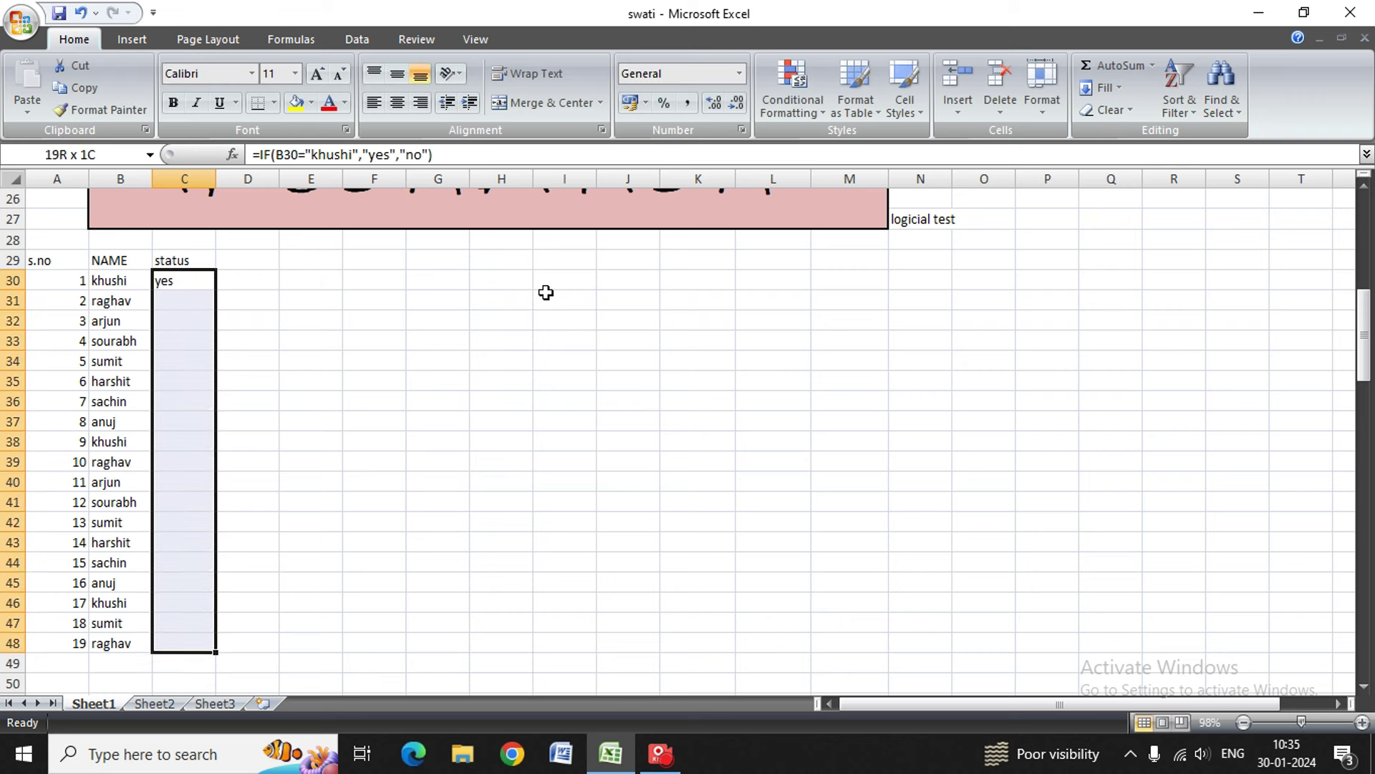
pyautogui.hotkey('ctrl', 'd')
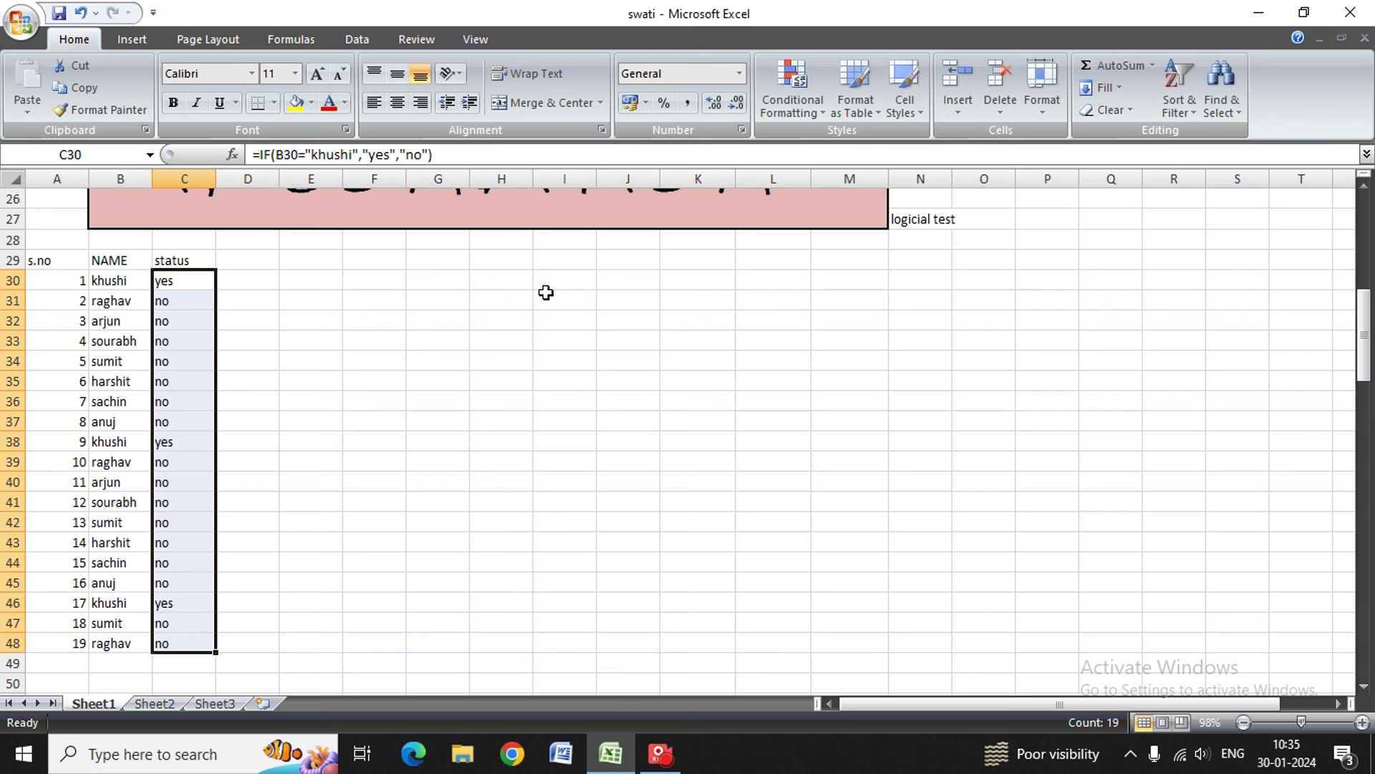
pyautogui.press('Down')
pyautogui.press('Down')
pyautogui.press('Down')
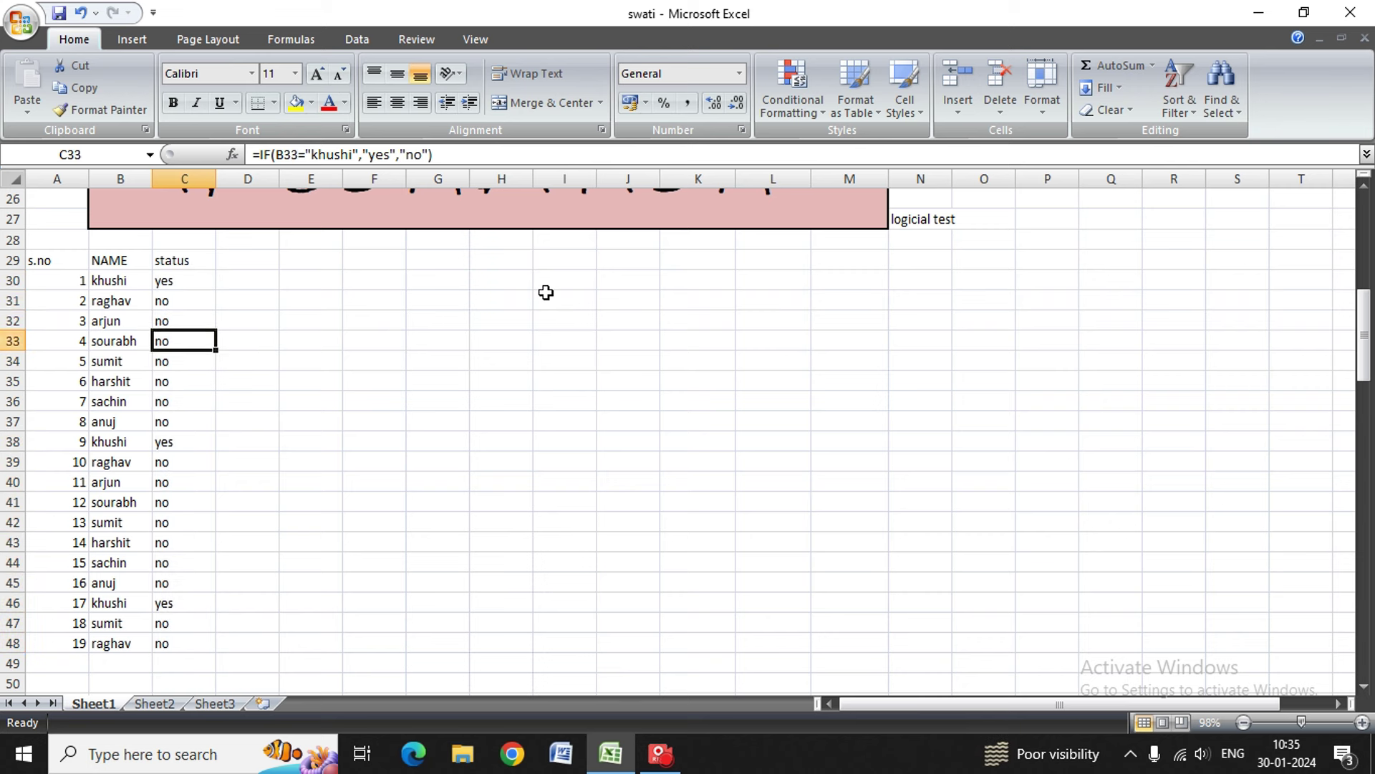
pyautogui.press('Down')
pyautogui.press('Down')
pyautogui.press('Down')
pyautogui.press('Down')
pyautogui.press('Down')
pyautogui.press('Down')
pyautogui.press('Down')
pyautogui.press('Down')
pyautogui.press('Down')
pyautogui.press('Down')
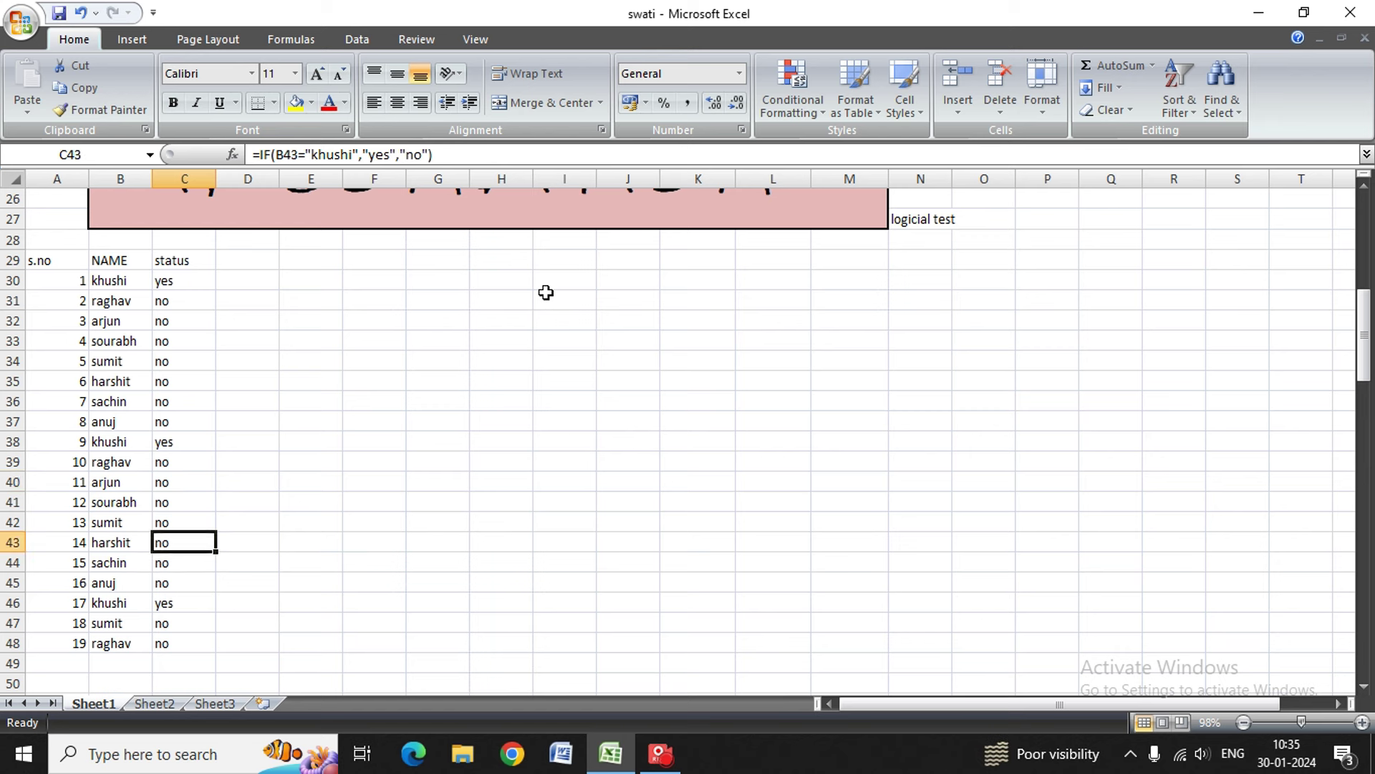
pyautogui.press('Down')
pyautogui.press('Down')
pyautogui.press('Down')
pyautogui.press('Down')
pyautogui.press('Down')
pyautogui.press('Up')
pyautogui.press('Up')
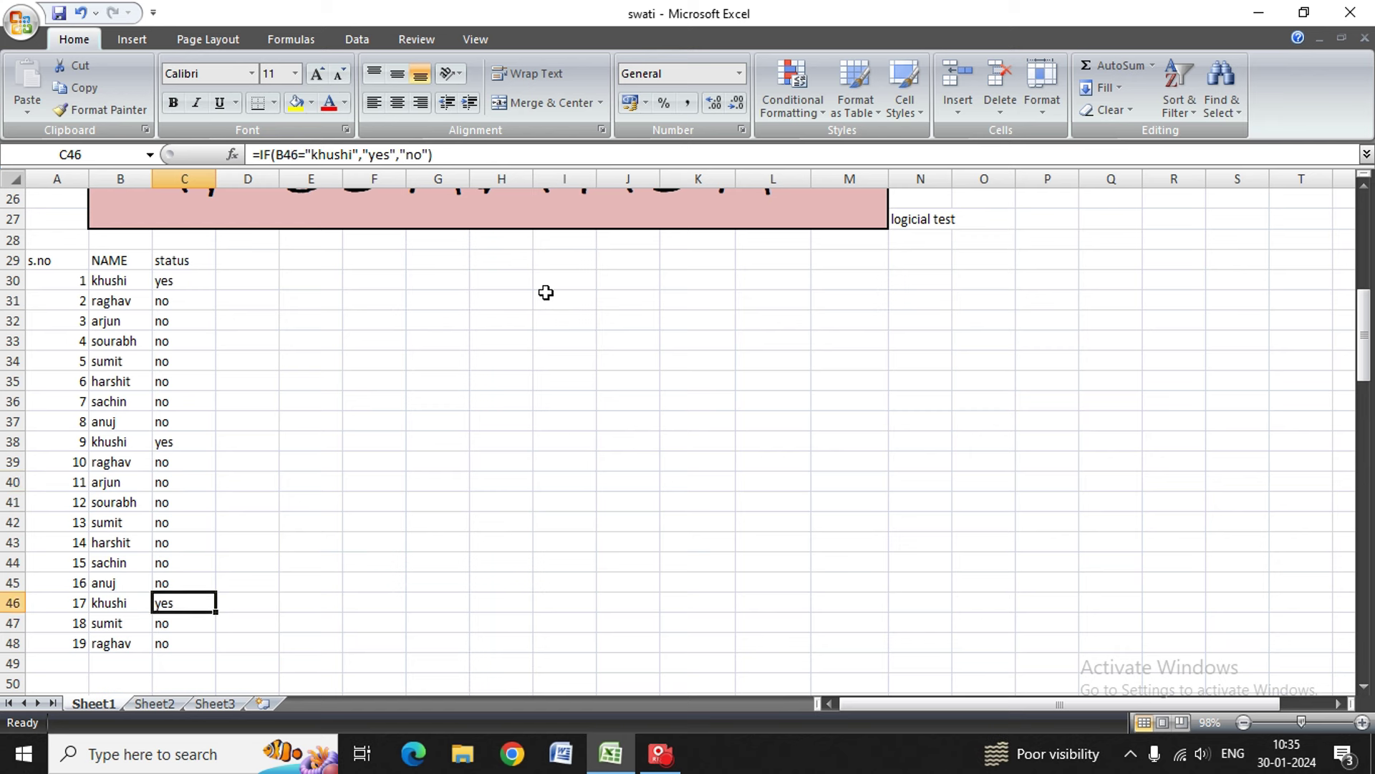
pyautogui.press('Up')
pyautogui.press('Up')
pyautogui.press('Up')
pyautogui.press('Up')
pyautogui.press('Up')
pyautogui.press('Up')
pyautogui.press('Up')
pyautogui.press('Up')
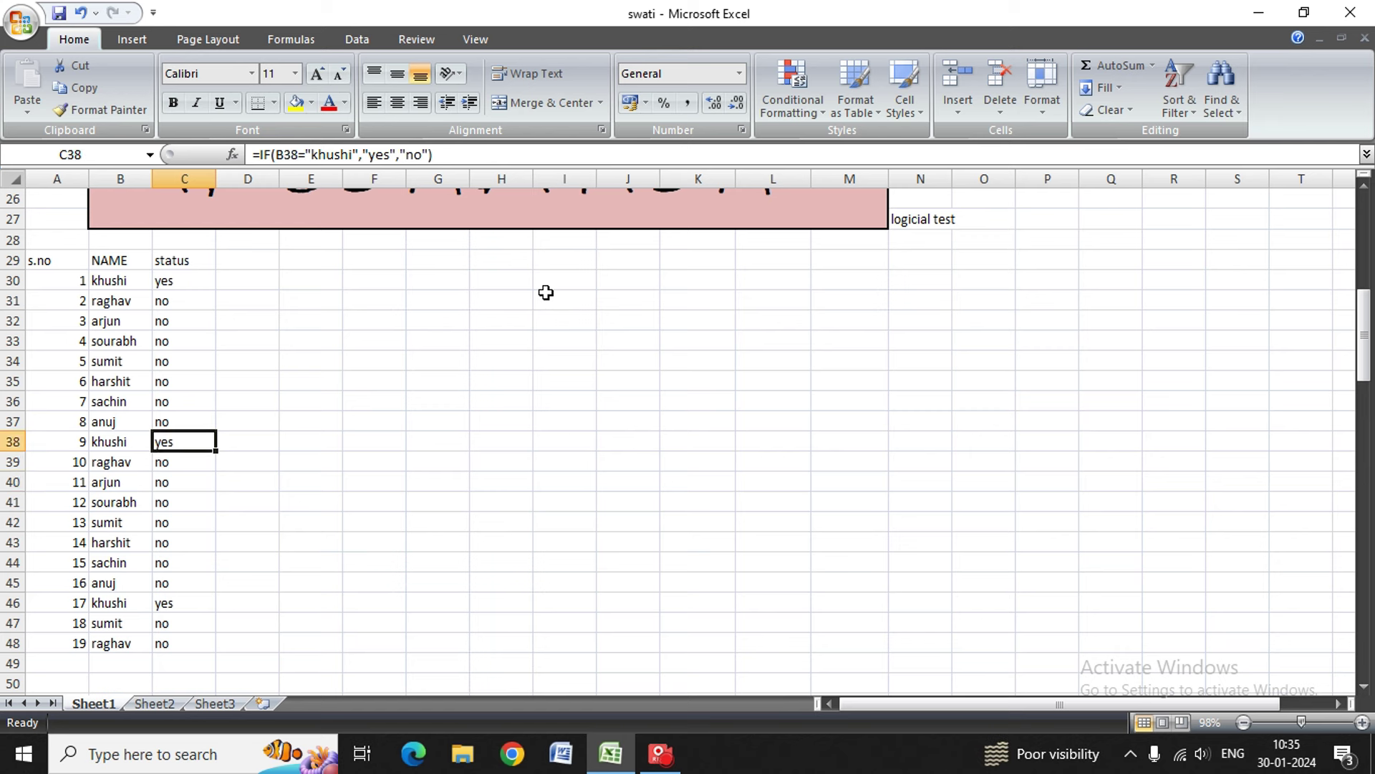
pyautogui.press('Up')
pyautogui.press('Up')
pyautogui.press('Left')
pyautogui.press('Right')
pyautogui.press('Up')
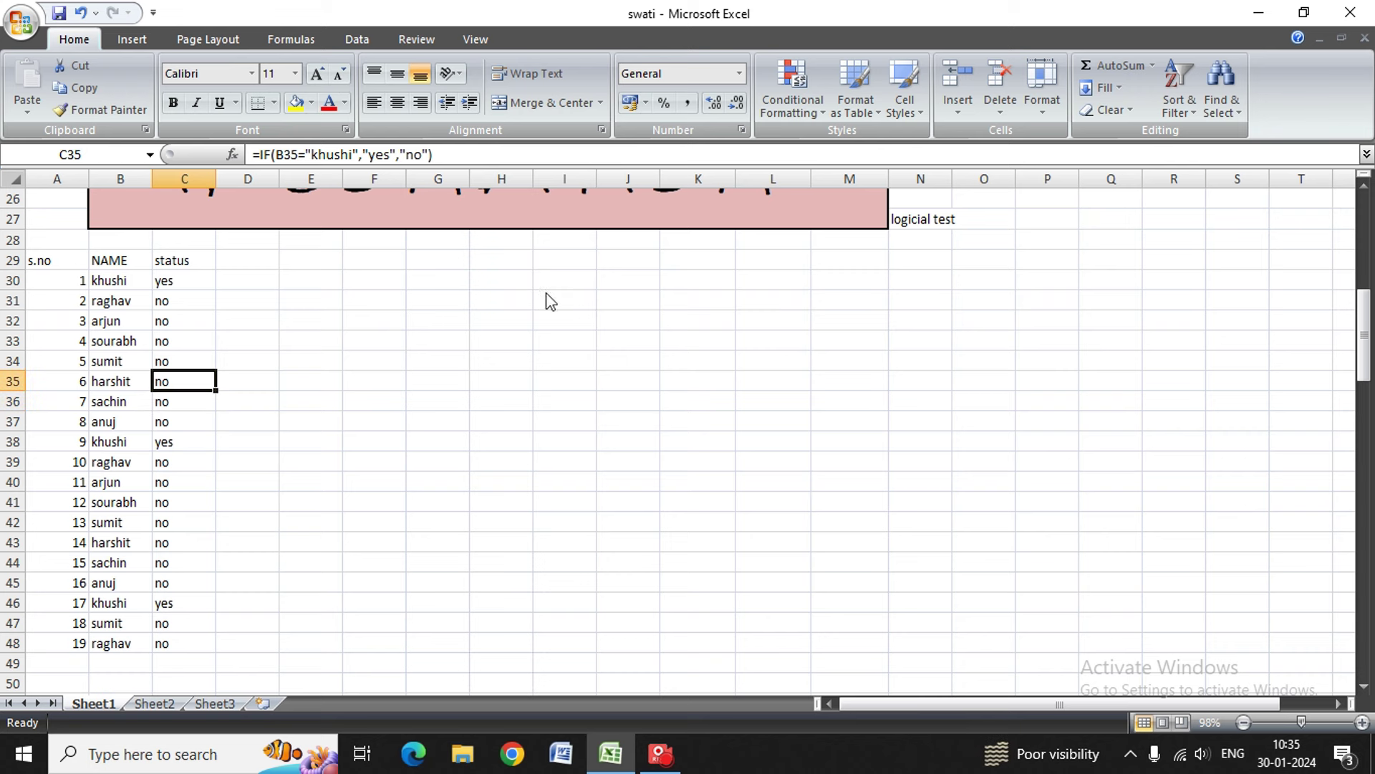
pyautogui.press('Up')
pyautogui.press('Left')
pyautogui.press('BackSpace')
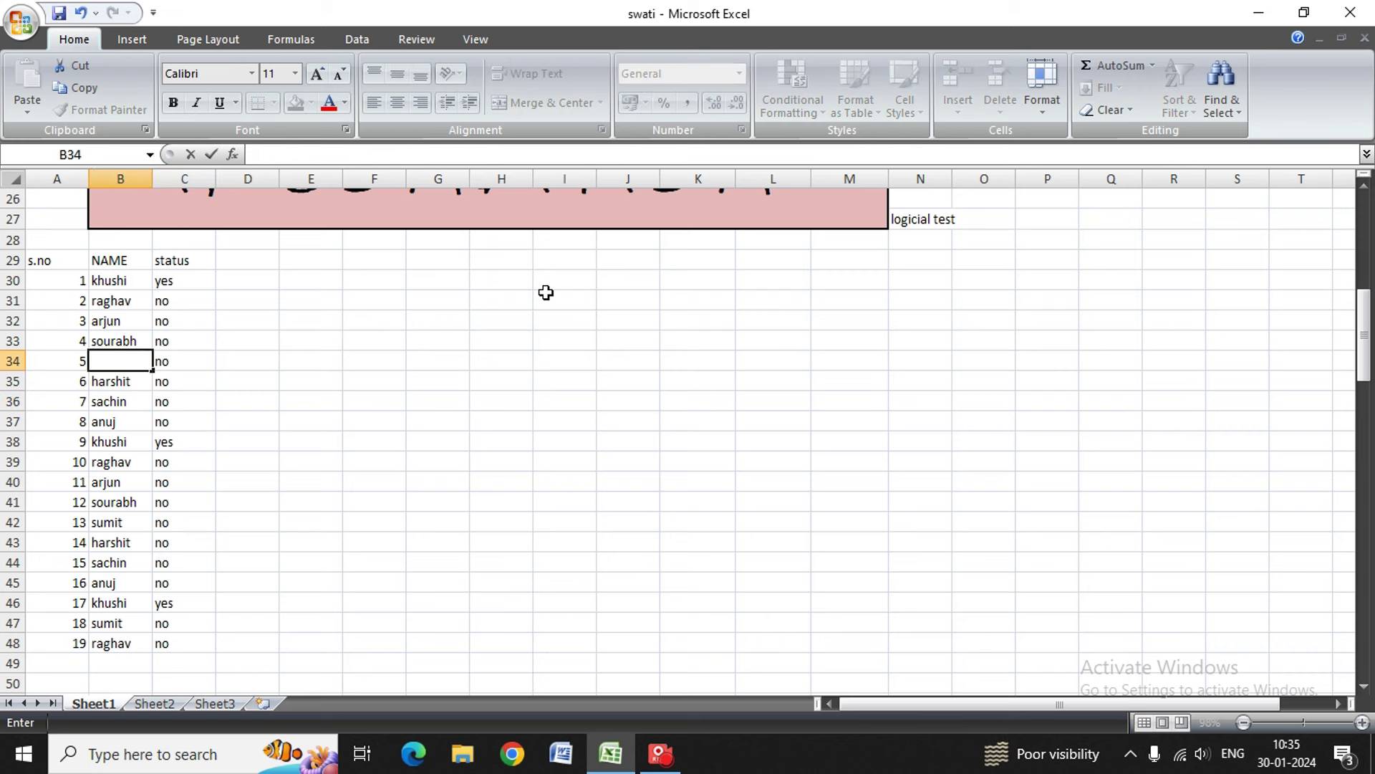
pyautogui.write('khushi')
pyautogui.press('Tab')
pyautogui.press('Up')
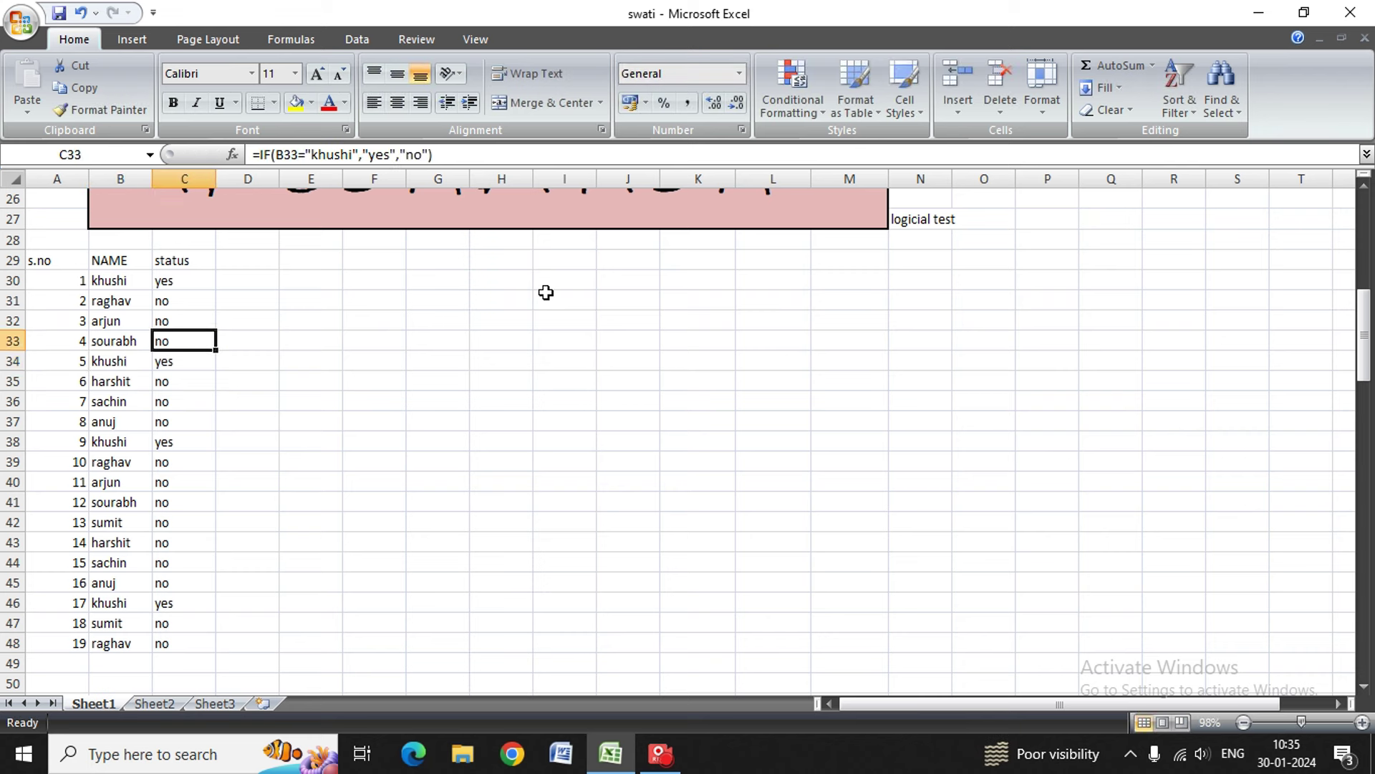
pyautogui.press('Down')
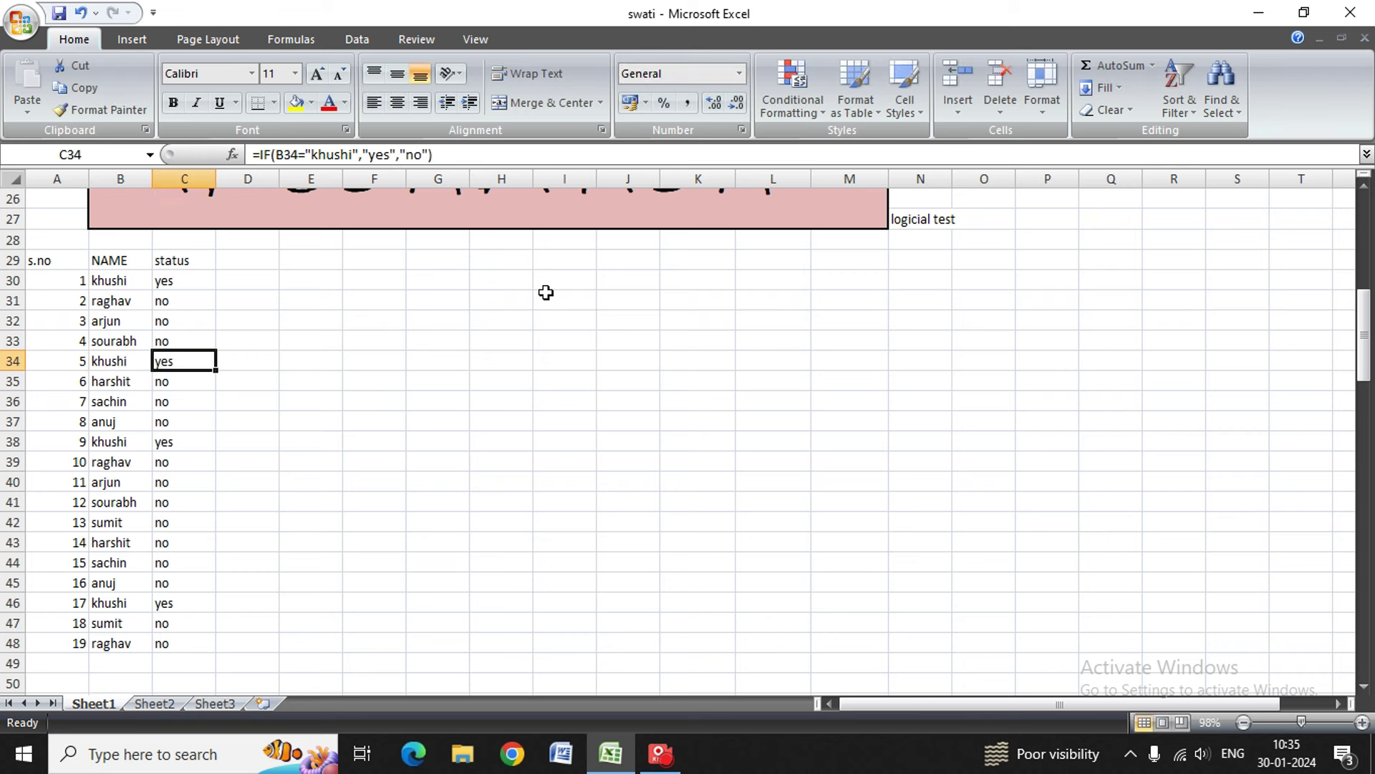
pyautogui.press('Up')
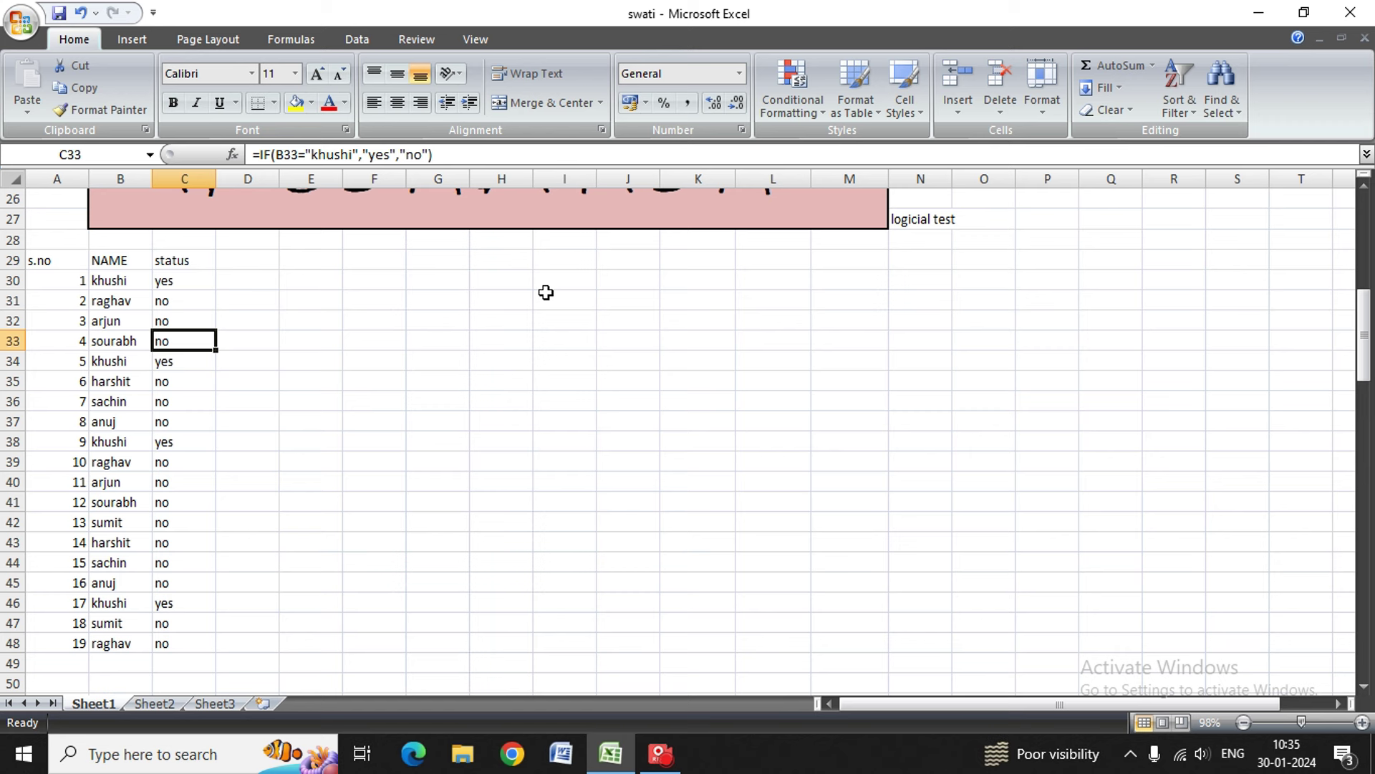
pyautogui.press('Right')
pyautogui.press('Up')
pyautogui.press('Up')
pyautogui.press('Up')
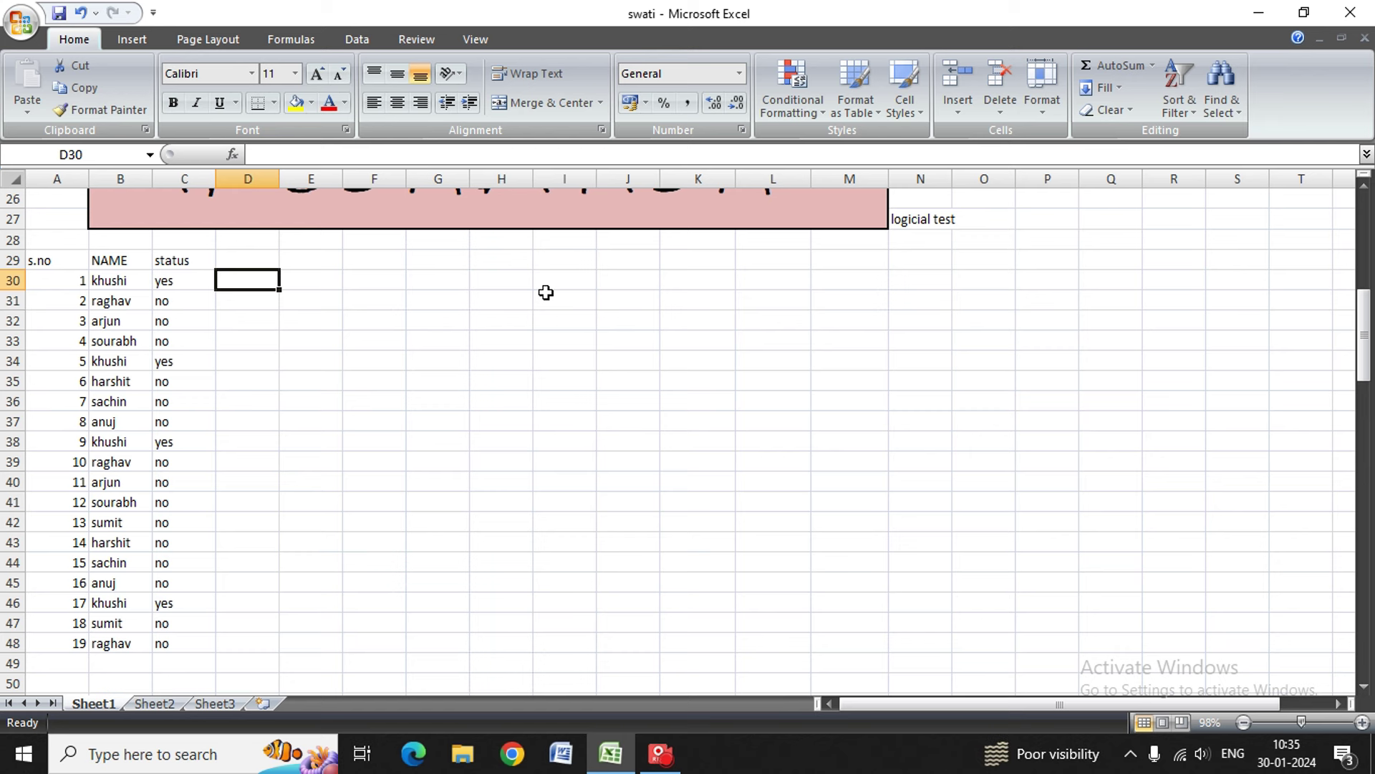
pyautogui.click(546, 294)
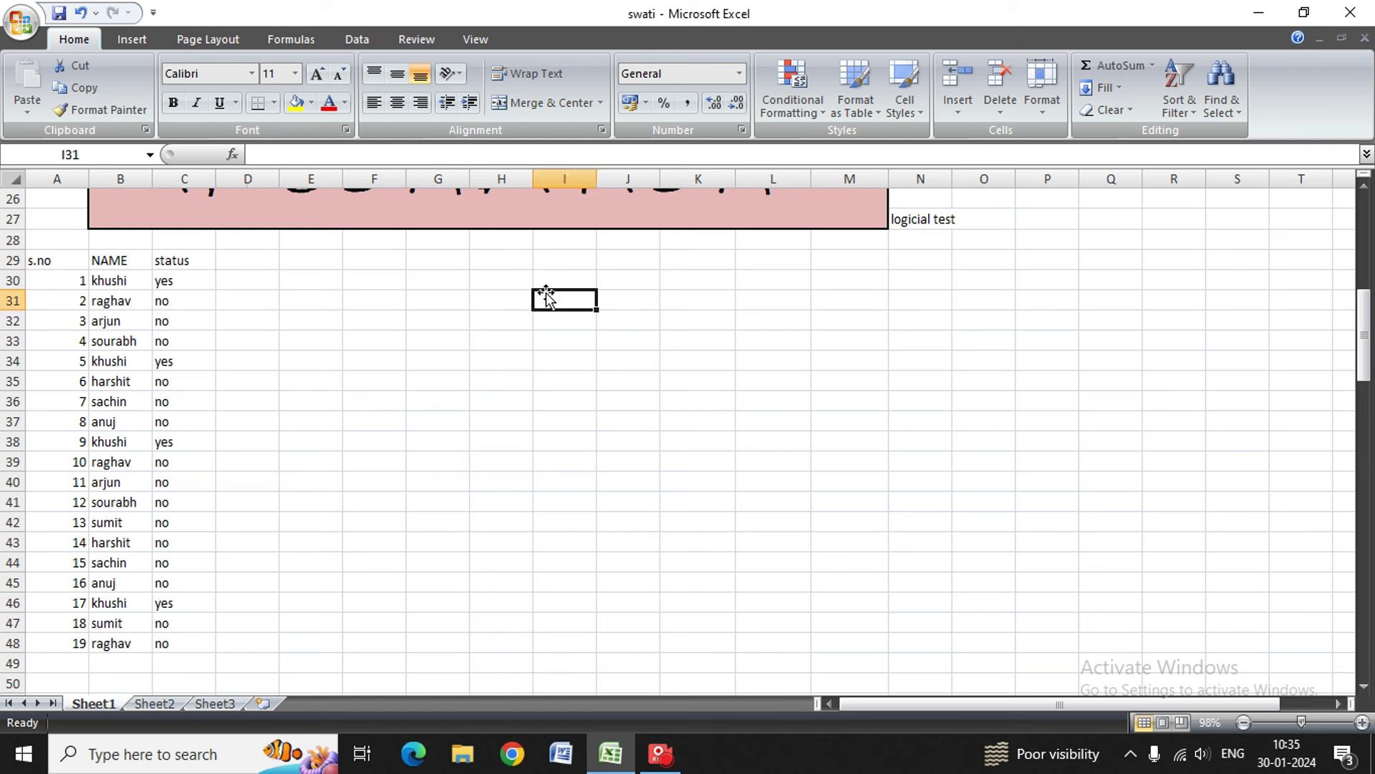
pyautogui.press('Left')
pyautogui.press('Left')
pyautogui.press('Left')
pyautogui.press('Left')
pyautogui.press('Left')
pyautogui.press('Down')
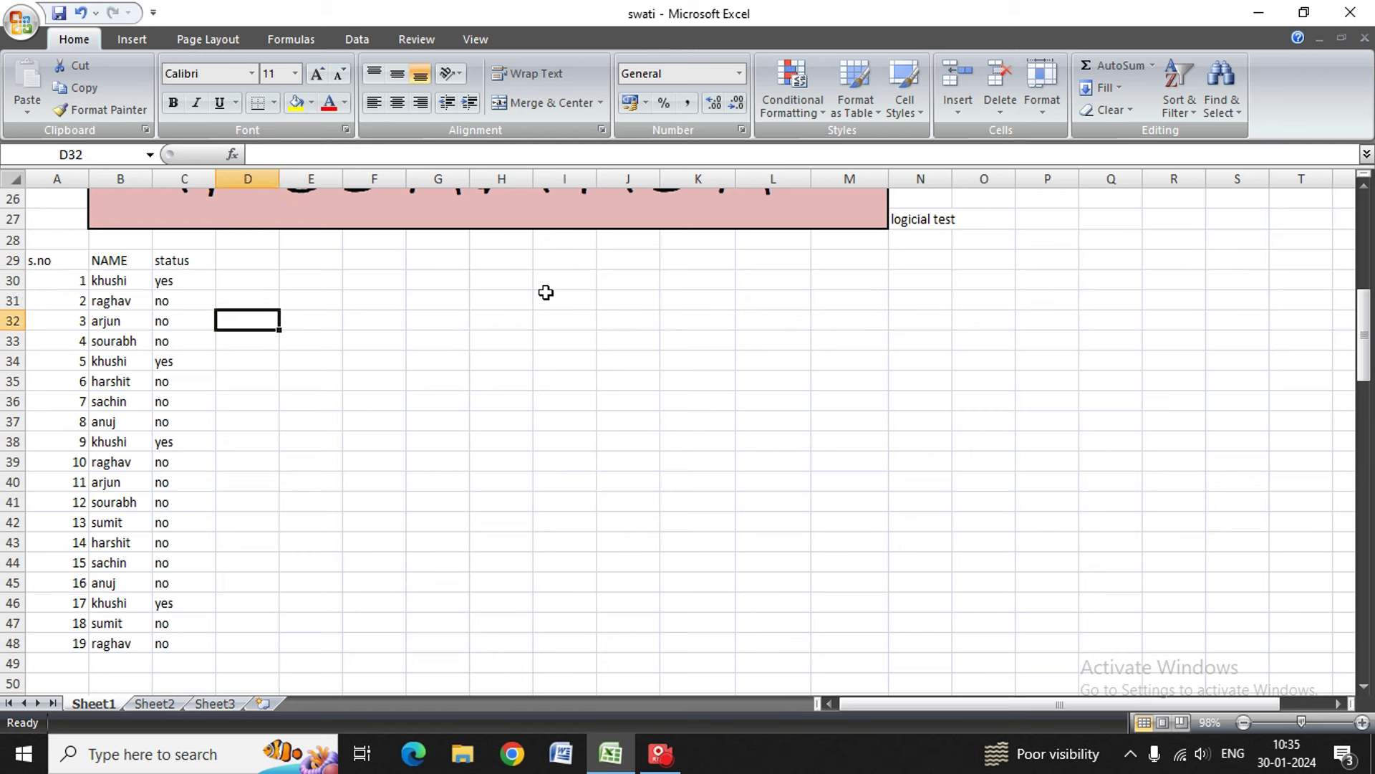
pyautogui.press('Up')
pyautogui.press('Up')
pyautogui.press('Up')
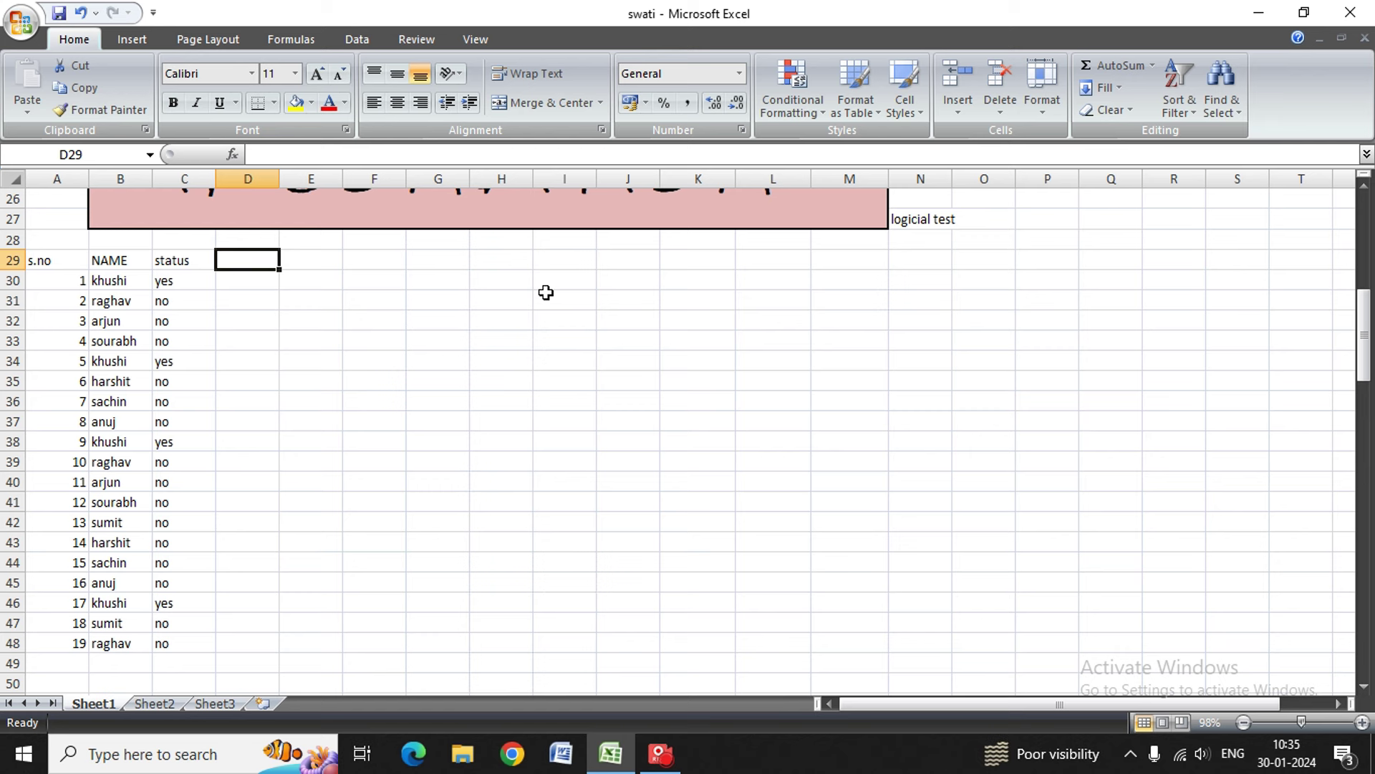
# Step: Type the status header in D29
pyautogui.write('s')
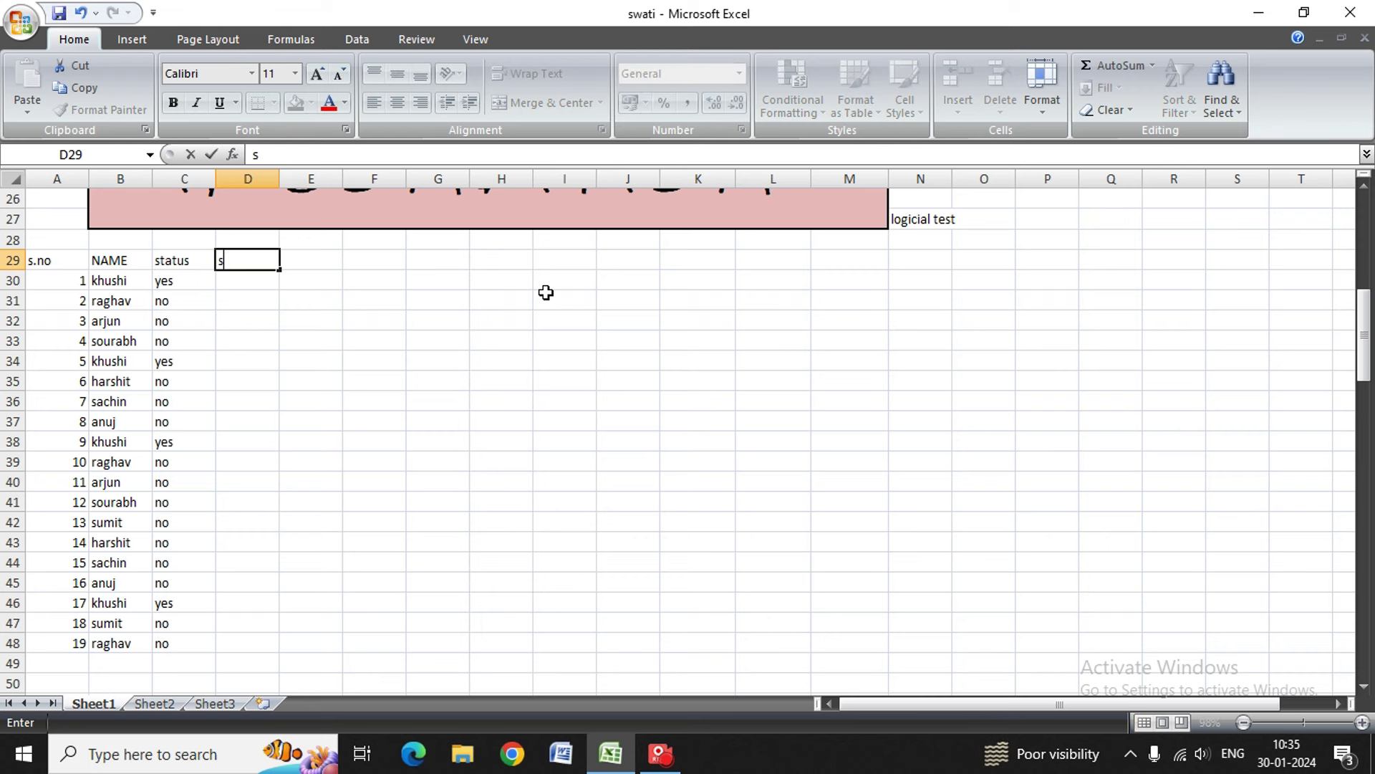
pyautogui.write('al')
pyautogui.press('BackSpace')
pyautogui.press('BackSpace')
pyautogui.press('BackSpace')
pyautogui.write('status')
pyautogui.press('Return')
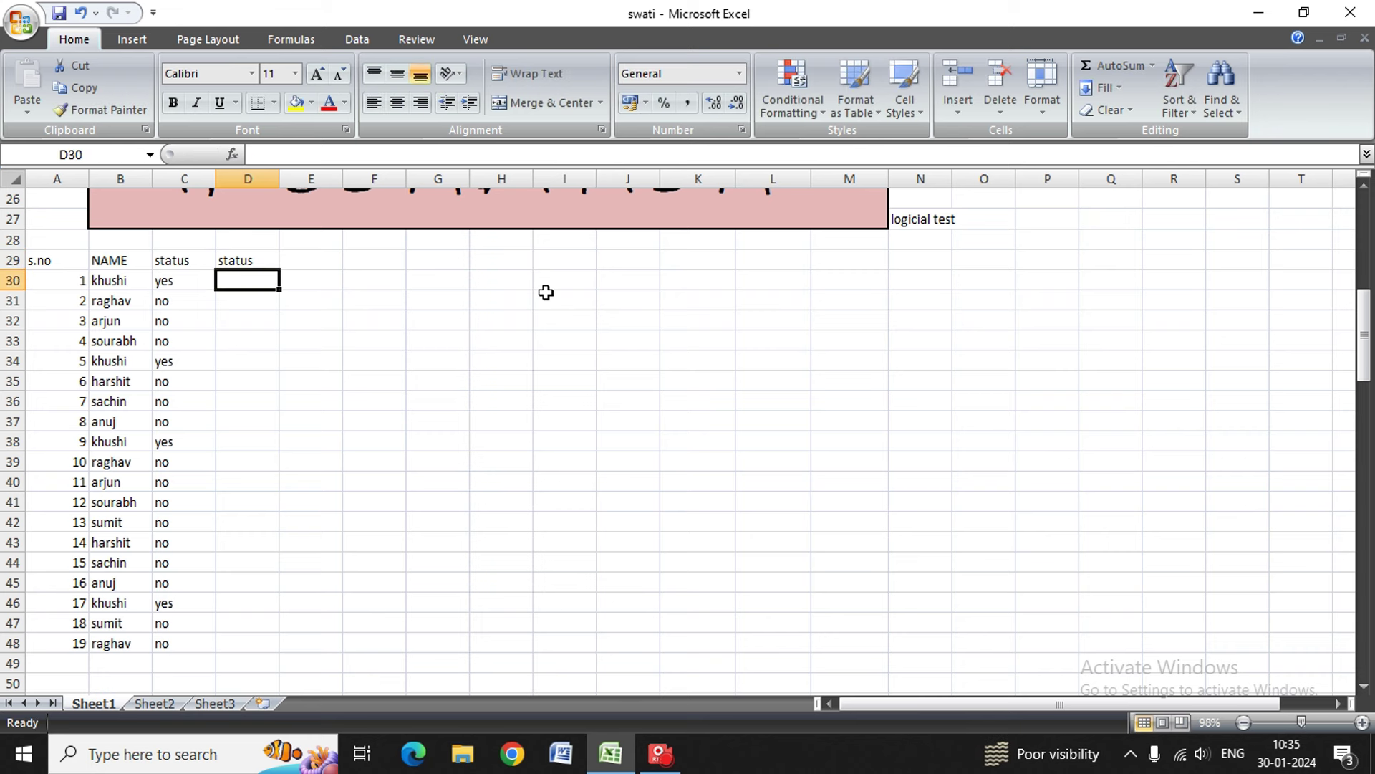
# Step: Enter an IF formula in D30 returning "true" when B30 matches the third student's name, else blank
pyautogui.write('=')
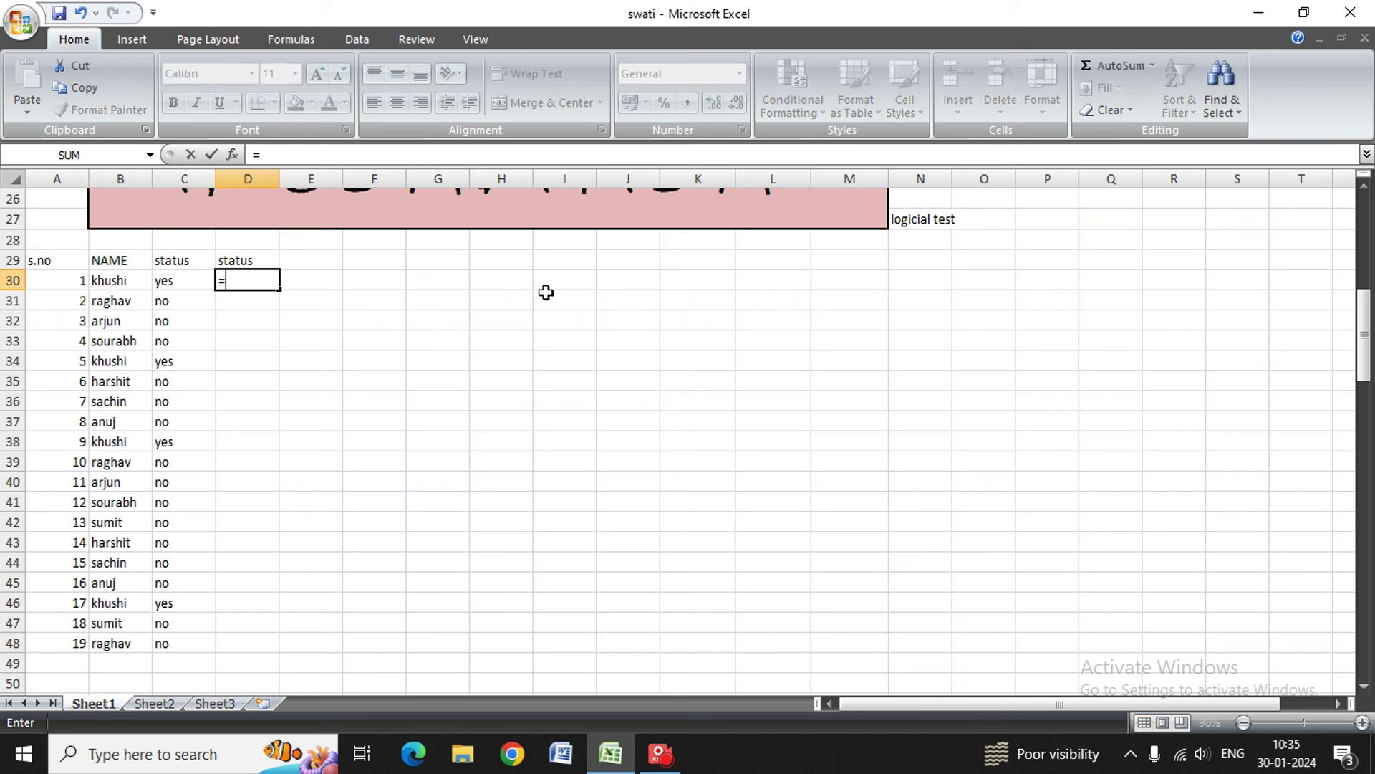
pyautogui.write('IF(')
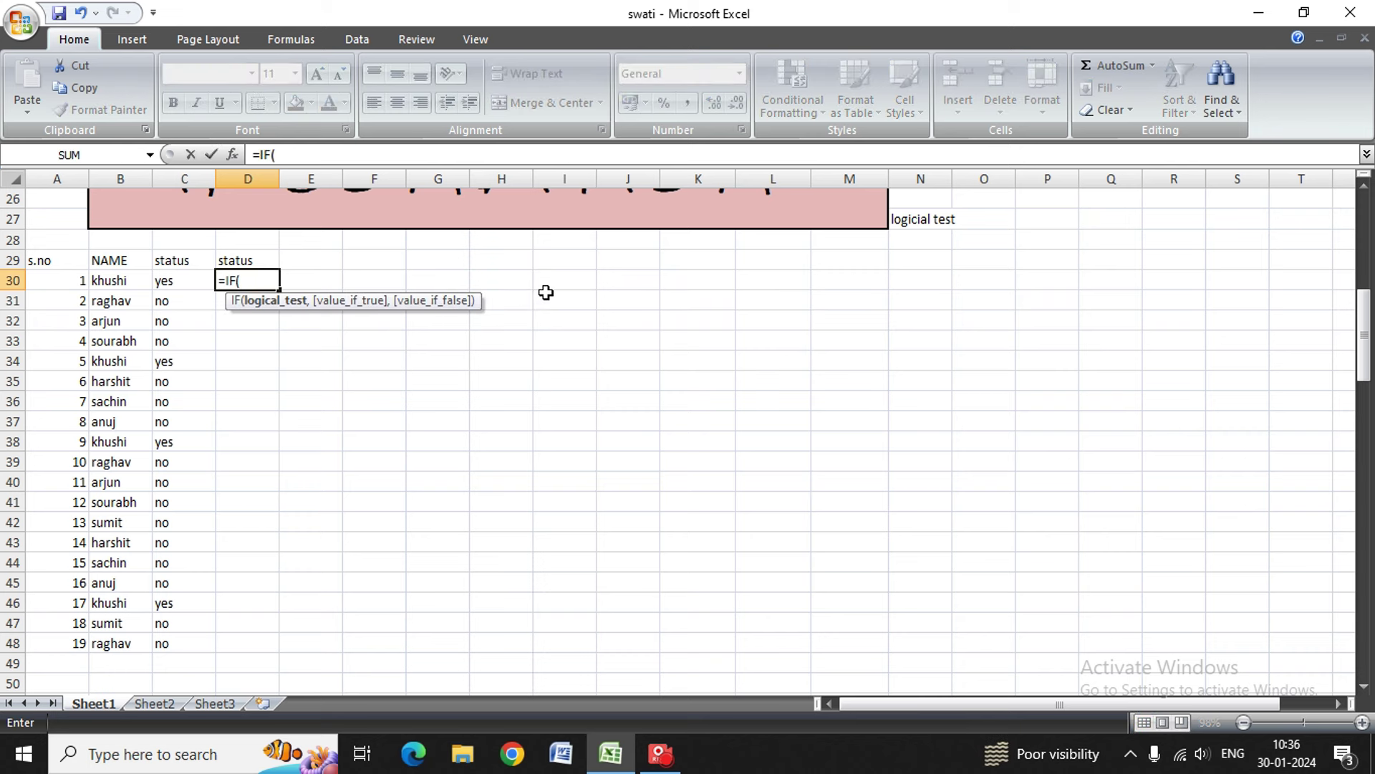
pyautogui.press('Left')
pyautogui.press('Left')
pyautogui.write('=')
pyautogui.write('"arj')
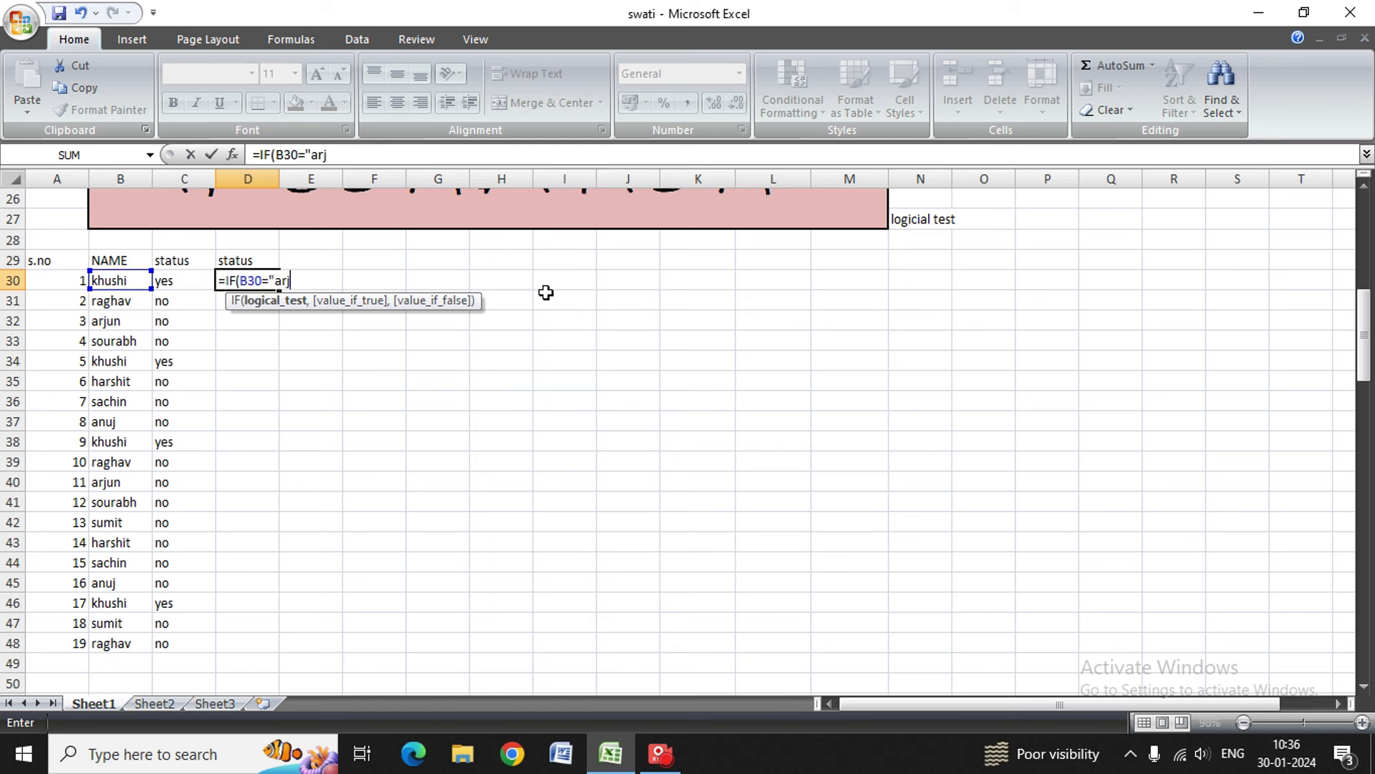
pyautogui.write('un"')
pyautogui.write(',')
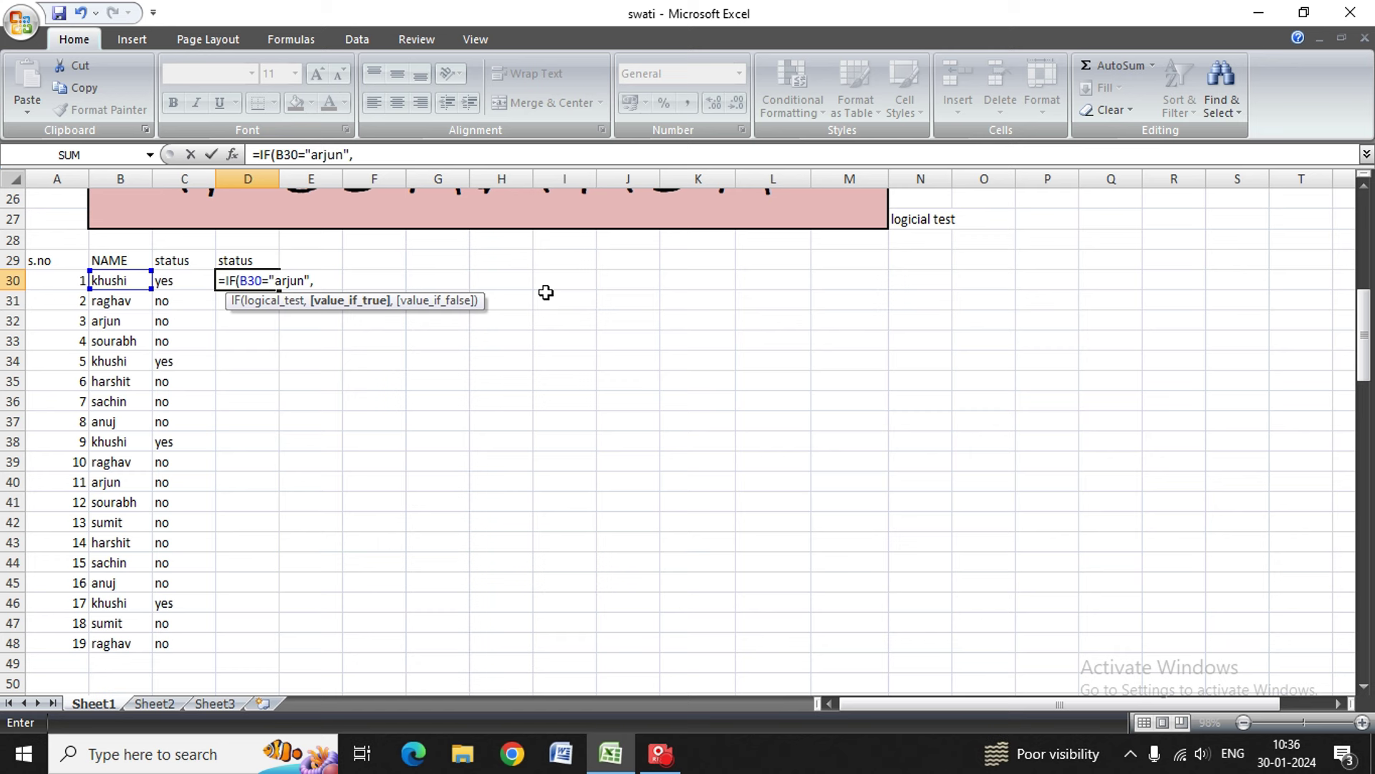
pyautogui.write('t')
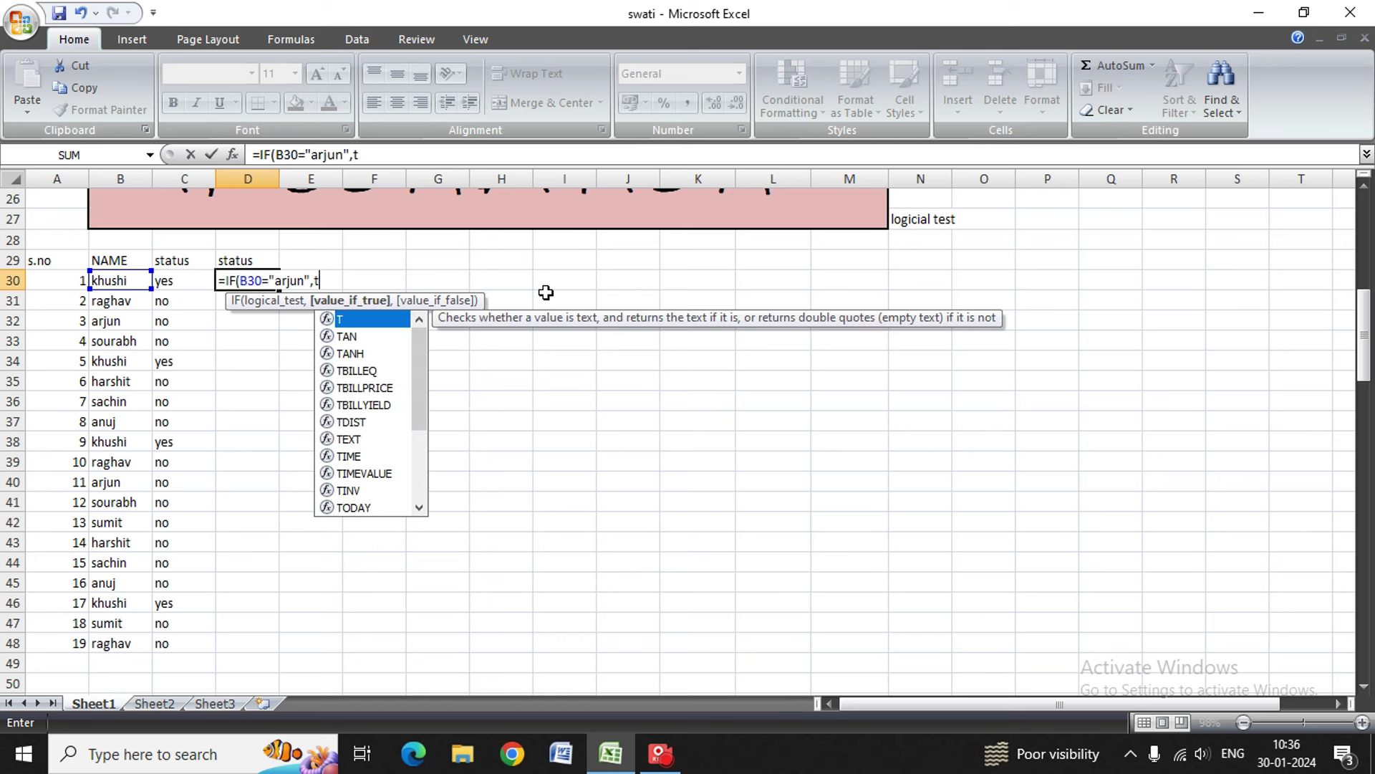
pyautogui.write('rue')
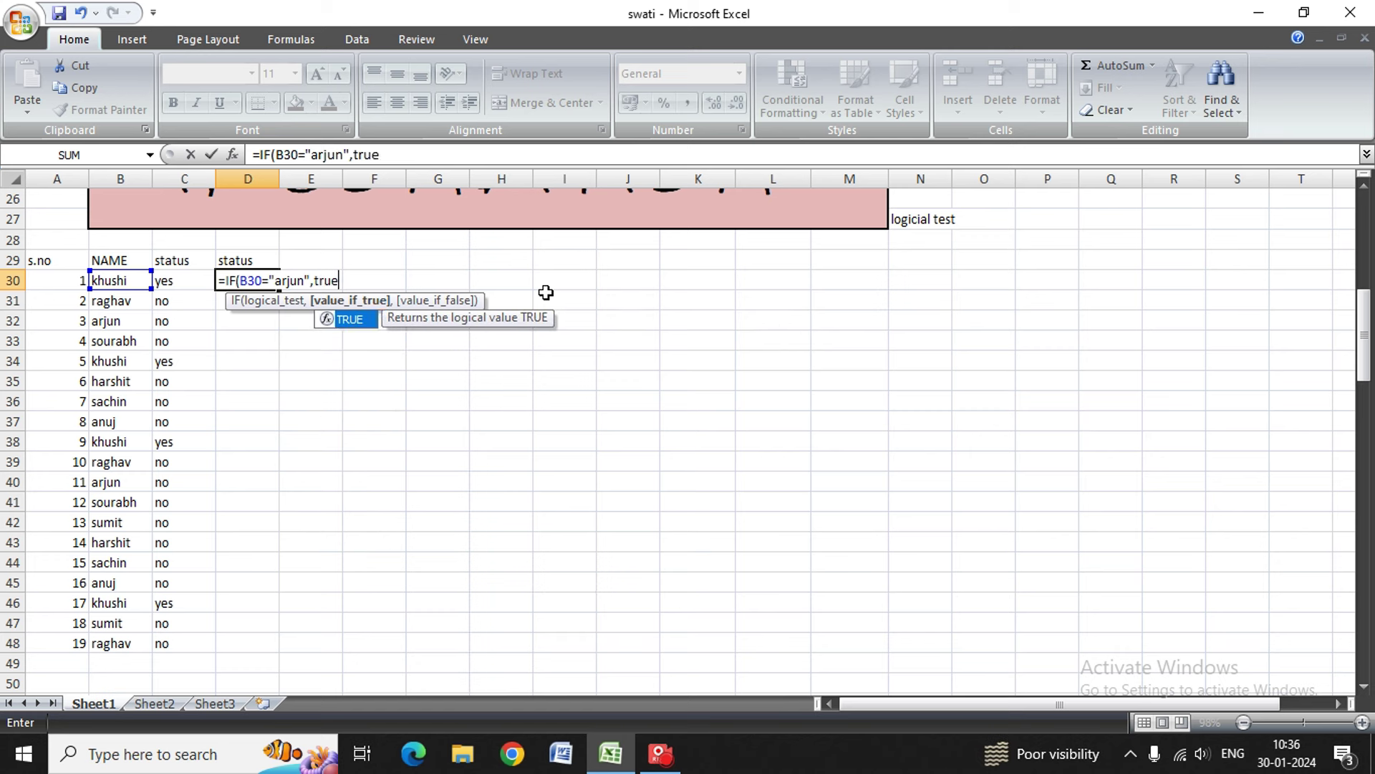
pyautogui.press('BackSpace')
pyautogui.press('BackSpace')
pyautogui.press('BackSpace')
pyautogui.press('BackSpace')
pyautogui.write('"true')
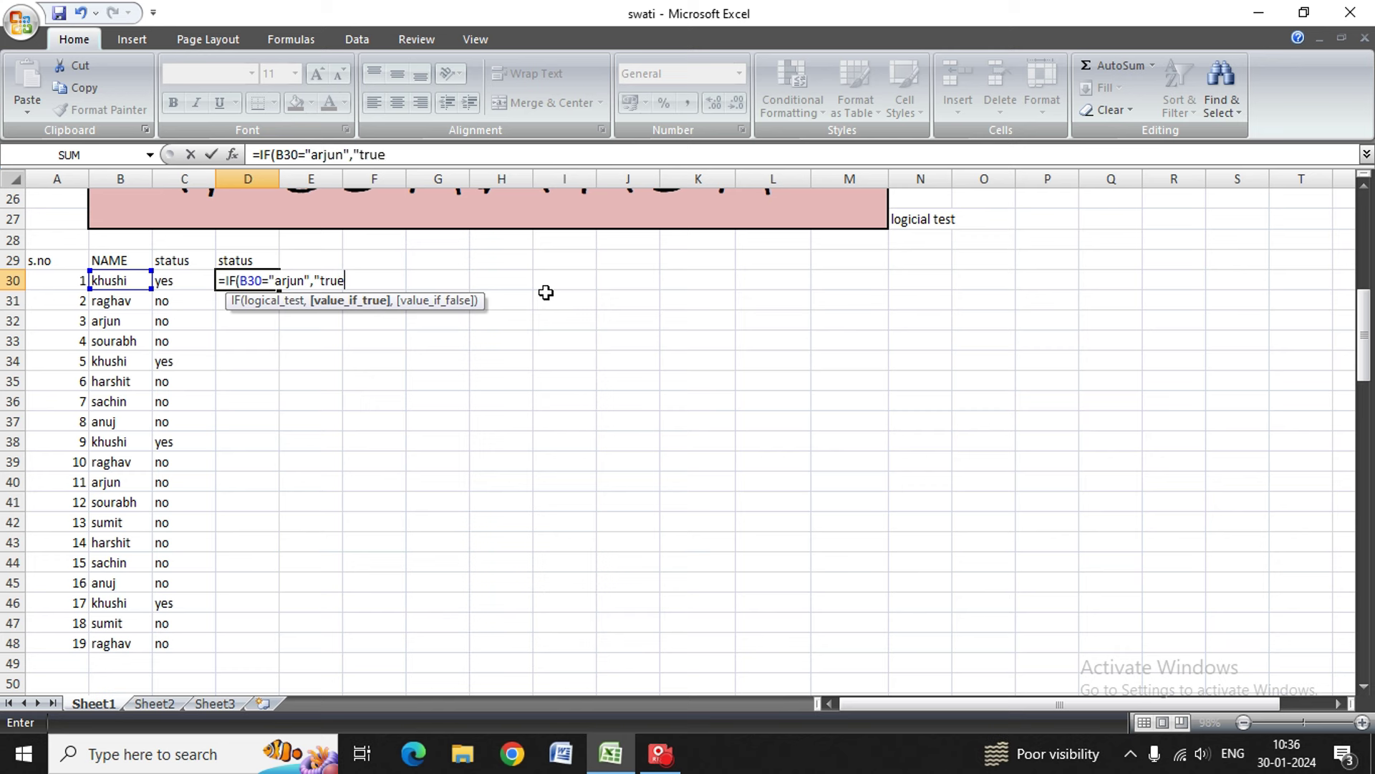
pyautogui.write('",')
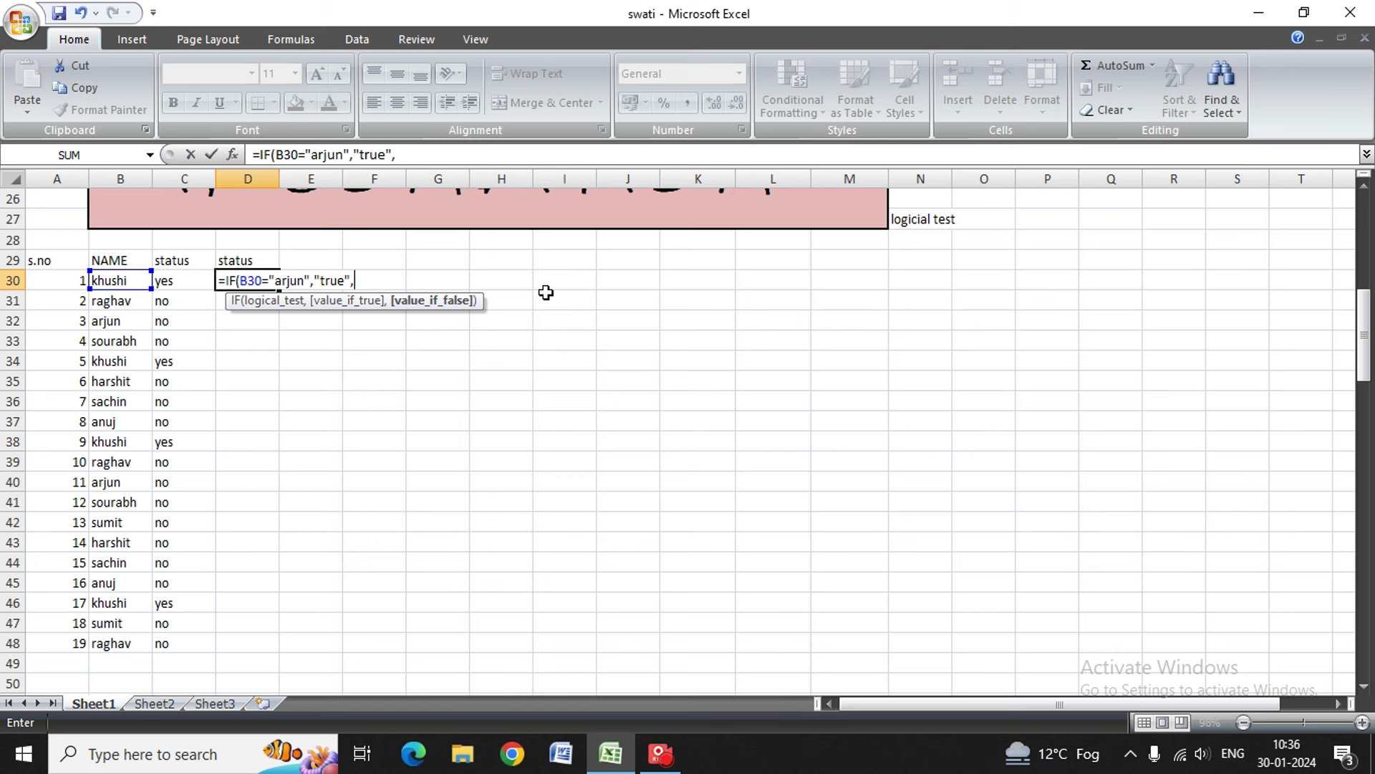
pyautogui.write('""')
pyautogui.write(')')
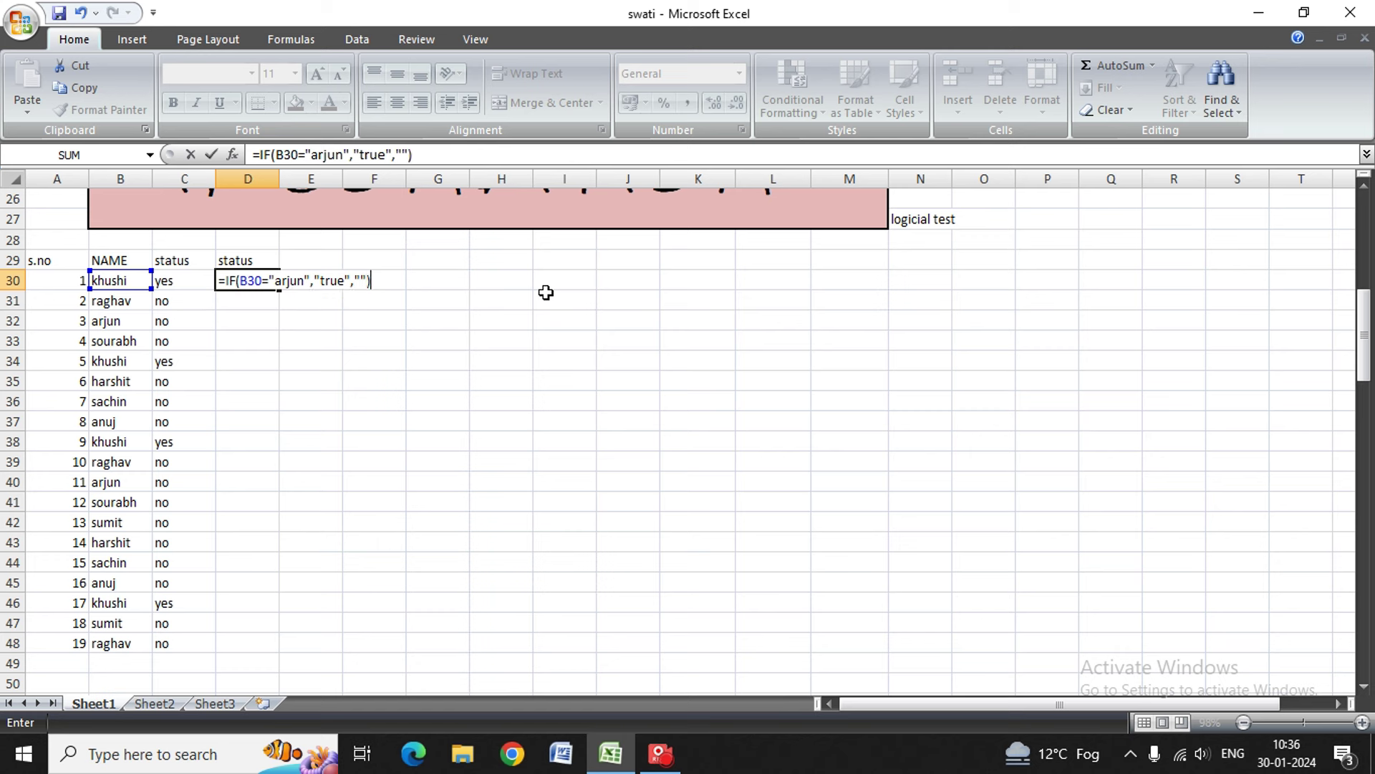
pyautogui.press('Return')
# Step: Fill D30's formula down through D48 with Ctrl+D and check the true results in D32 and D40
pyautogui.press('Up')
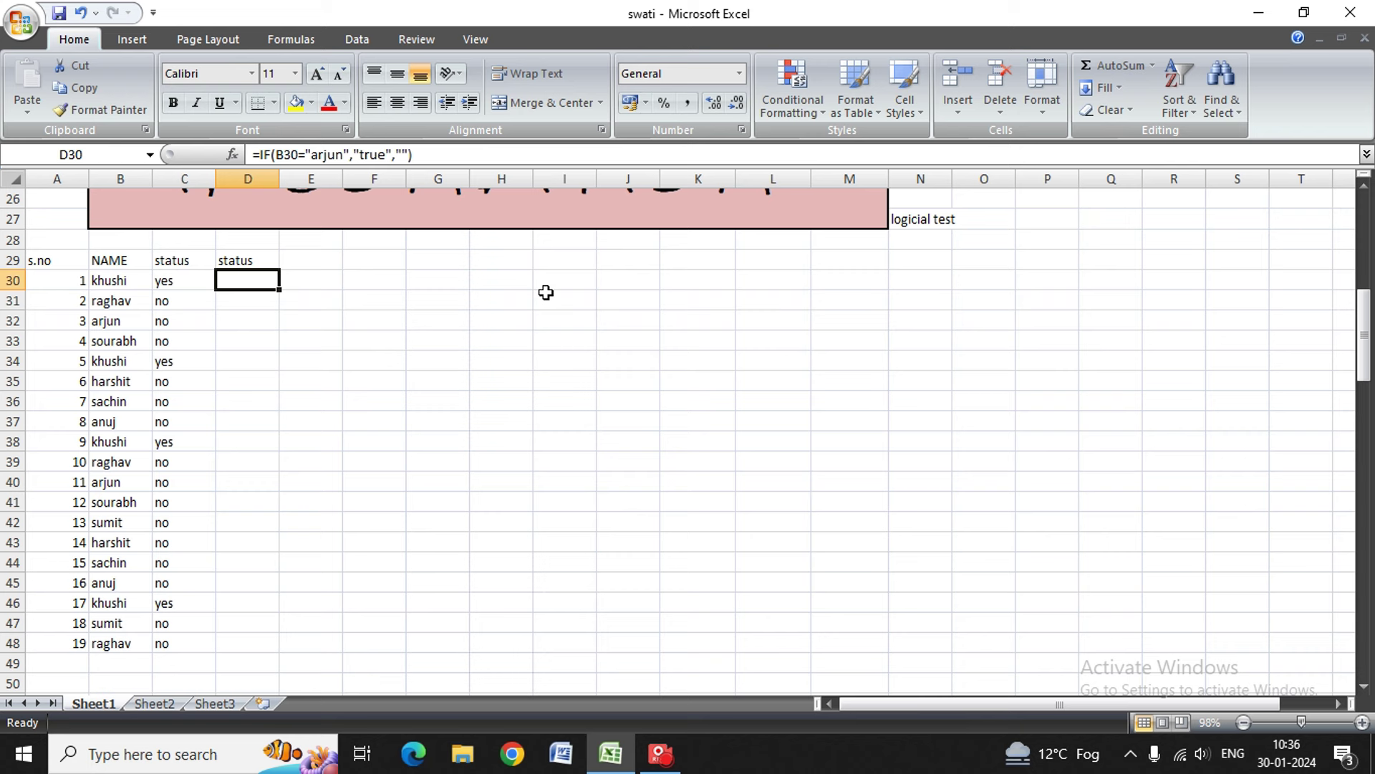
pyautogui.hotkey('shift', 'Down')
pyautogui.hotkey('shift', 'Down')
pyautogui.hotkey('shift', 'Down')
pyautogui.hotkey('shift', 'Down')
pyautogui.hotkey('shift', 'Down')
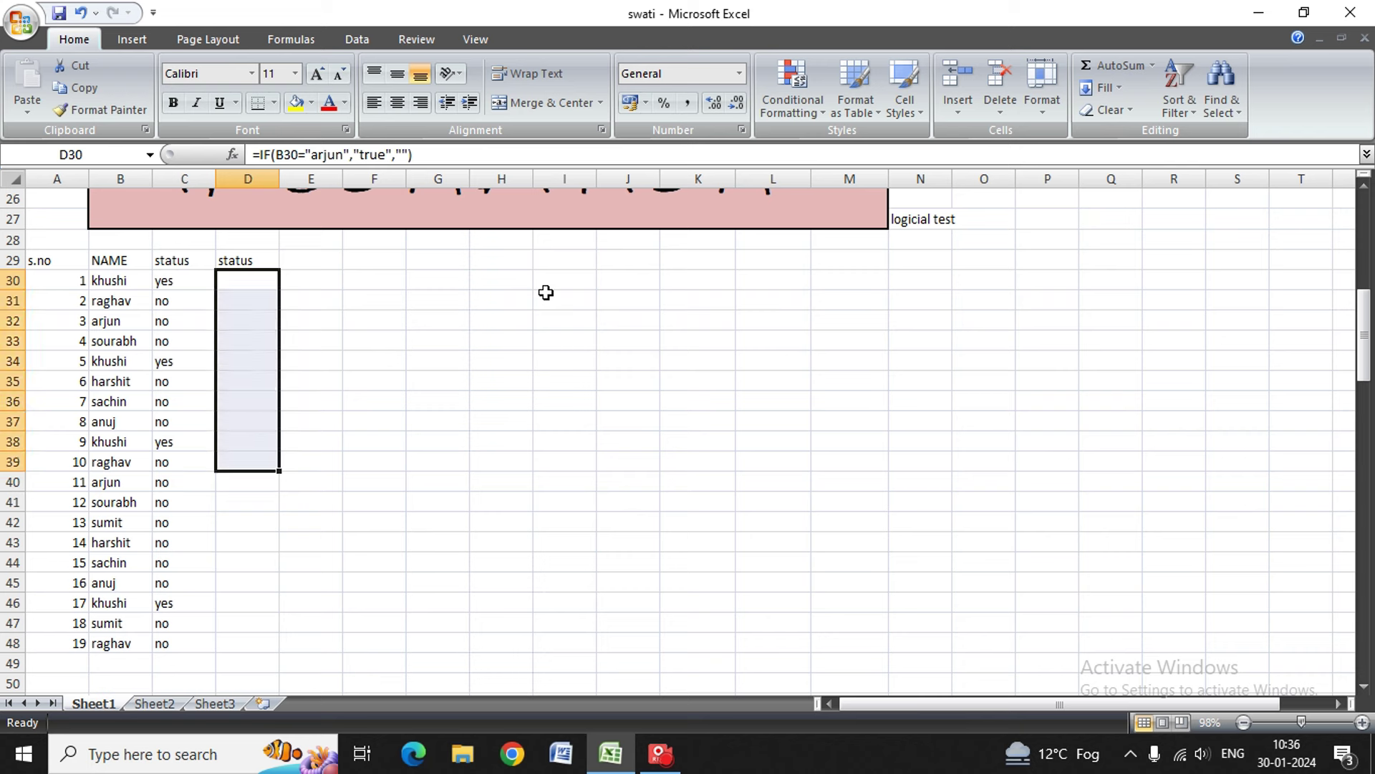
pyautogui.press('Up')
pyautogui.press('Up')
pyautogui.press('Down')
pyautogui.press('Down')
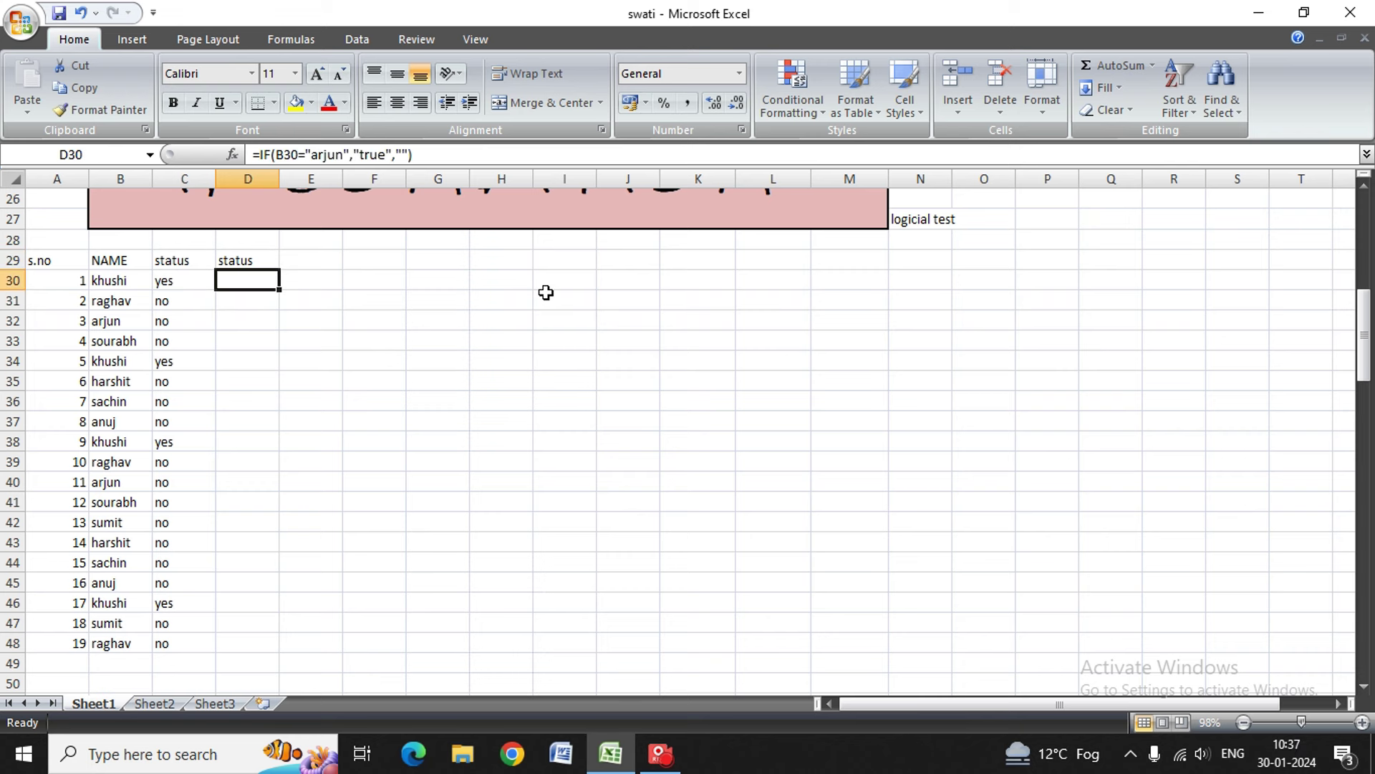
pyautogui.hotkey('shift', 'Down')
pyautogui.hotkey('shift', 'Down')
pyautogui.hotkey('shift', 'Down')
pyautogui.hotkey('shift', 'Down')
pyautogui.hotkey('shift', 'Down')
pyautogui.hotkey('shift', 'Down')
pyautogui.hotkey('shift', 'Down')
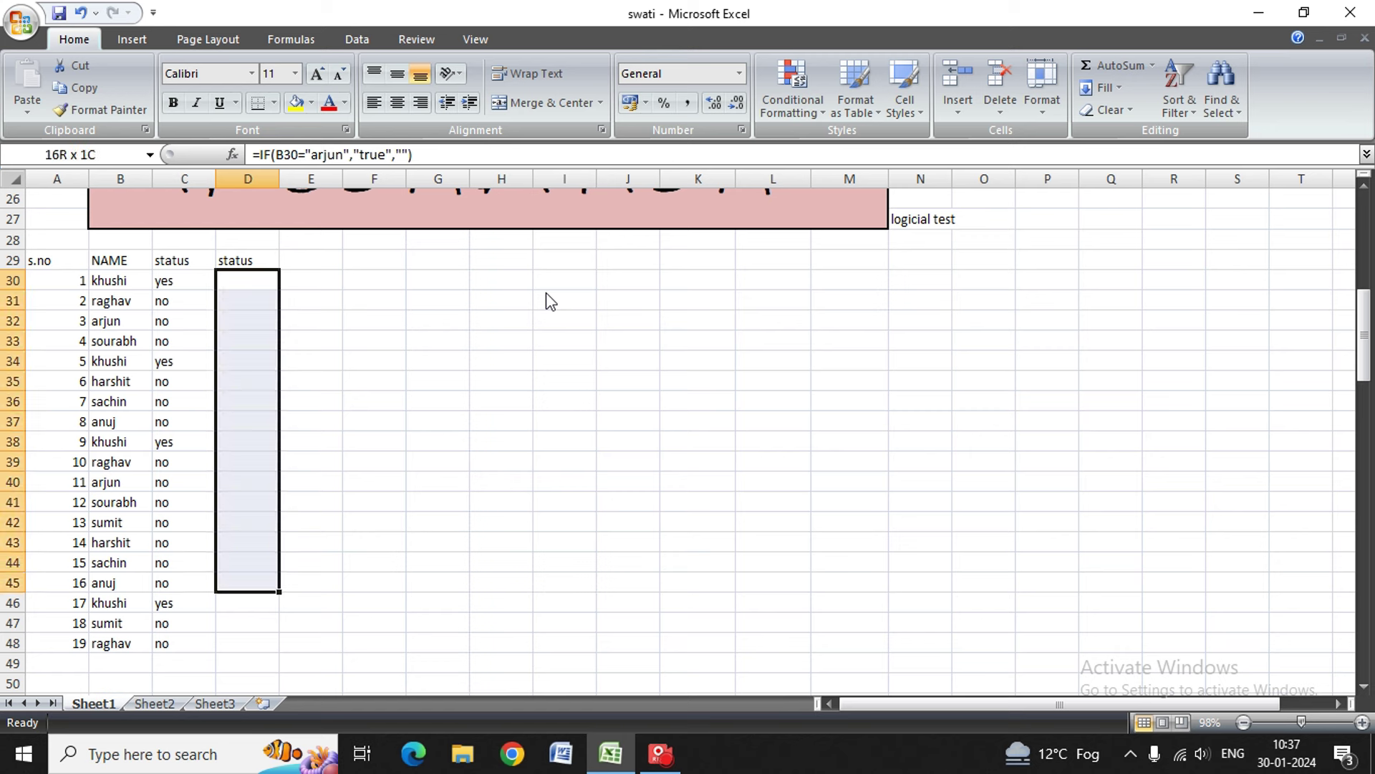
pyautogui.hotkey('shift', 'Down')
pyautogui.hotkey('shift', 'Down')
pyautogui.hotkey('shift', 'Down')
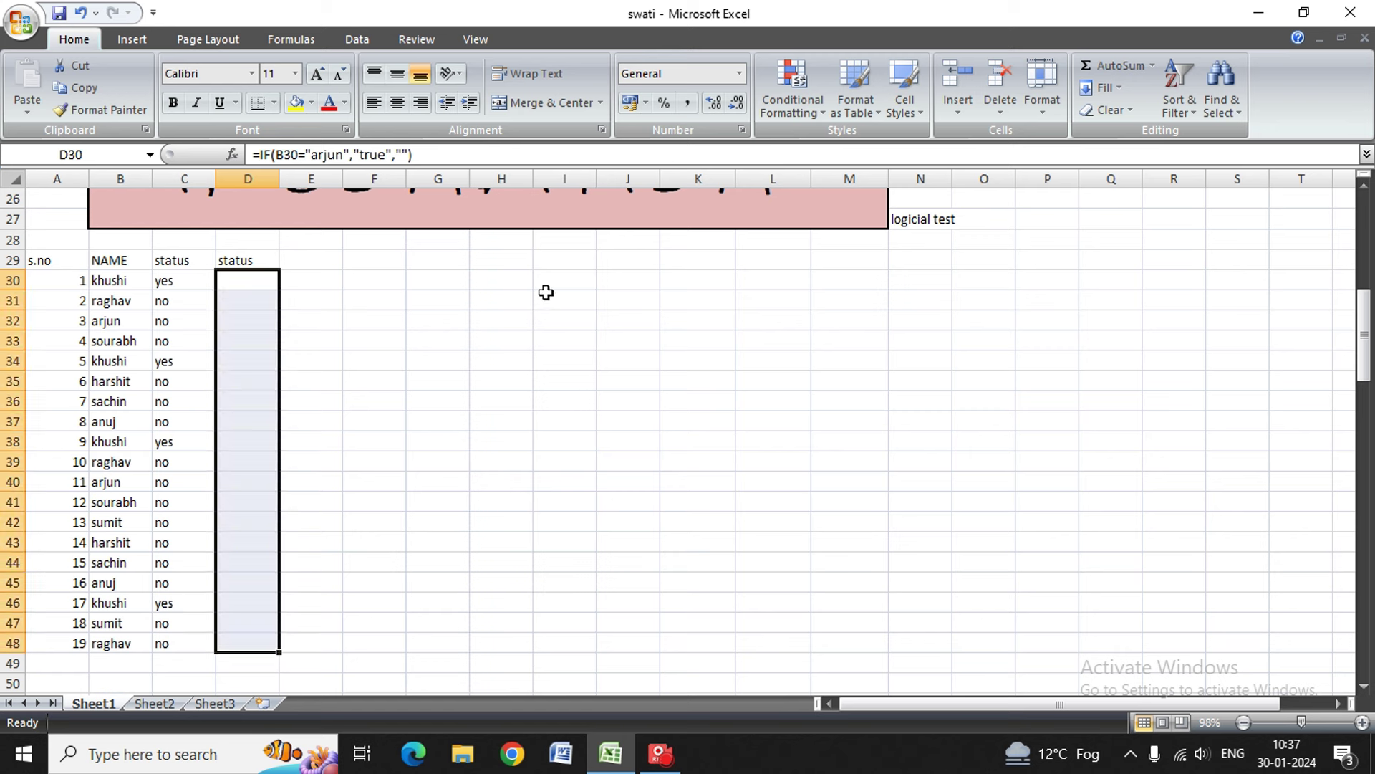
pyautogui.hotkey('ctrl', 'd')
pyautogui.press('Up')
pyautogui.press('Down')
pyautogui.press('Down')
pyautogui.press('Down')
pyautogui.press('Down')
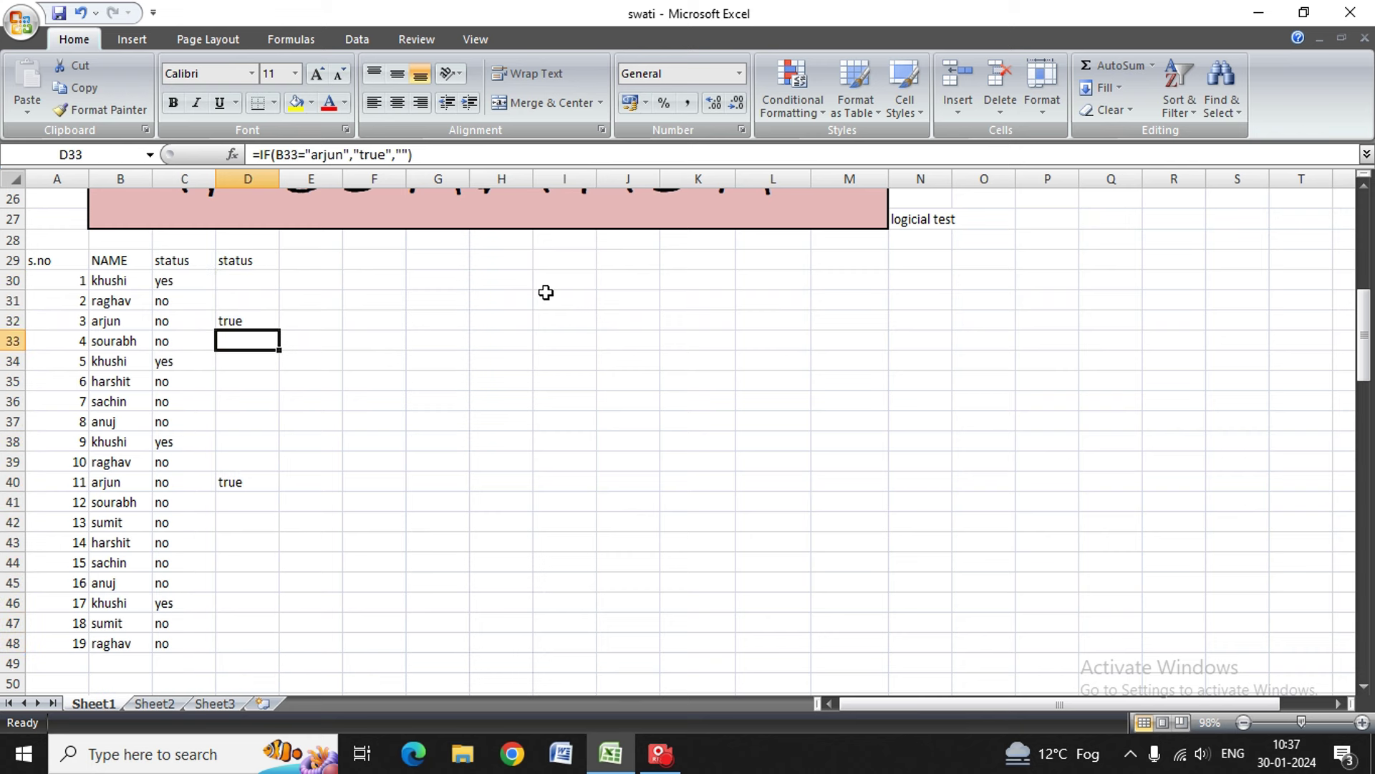
pyautogui.press('Down')
pyautogui.press('Down')
pyautogui.press('Down')
pyautogui.press('Down')
pyautogui.press('Down')
pyautogui.press('Down')
pyautogui.press('Up')
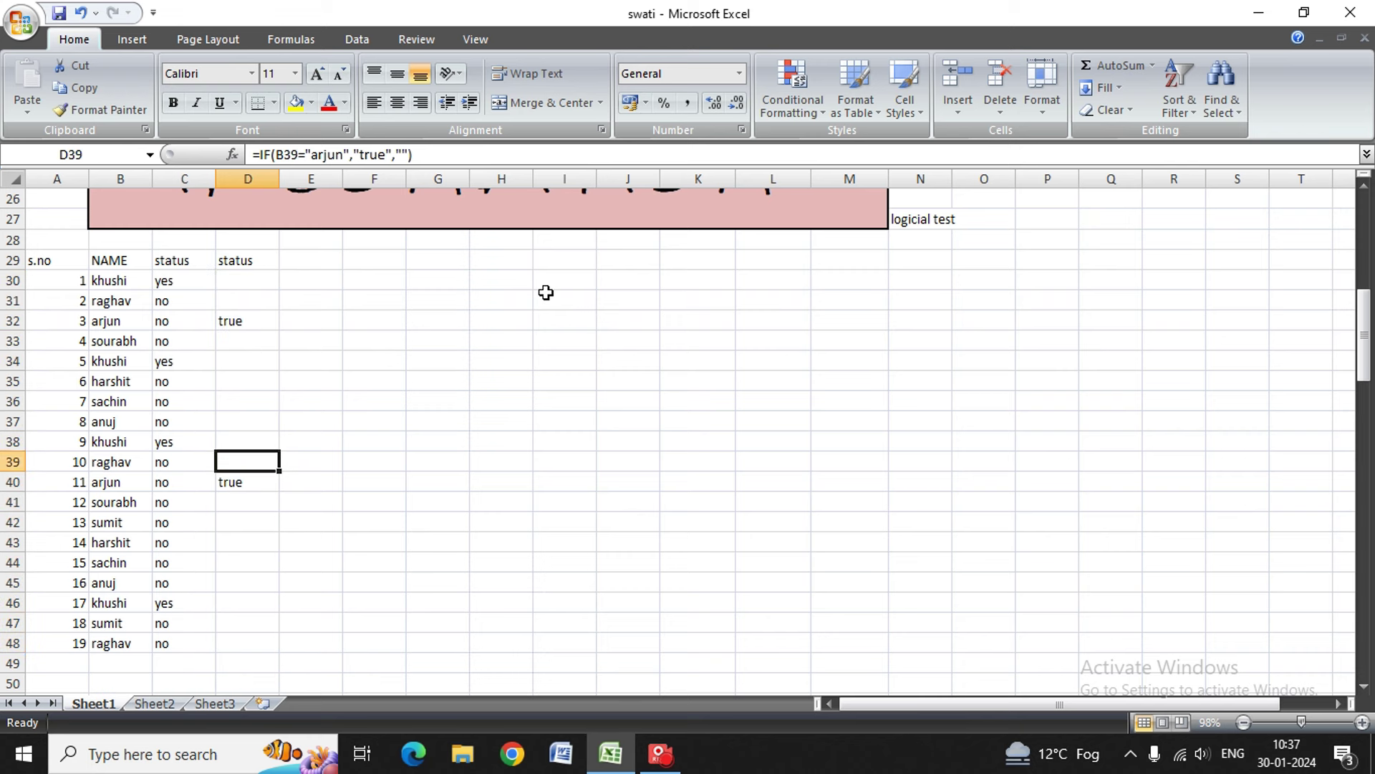
pyautogui.press('Up')
pyautogui.press('Up')
pyautogui.press('Up')
pyautogui.press('Left')
pyautogui.press('Down')
# Step: Replace the sixth name in B35 with the name the D-column formula tests for
pyautogui.press('Left')
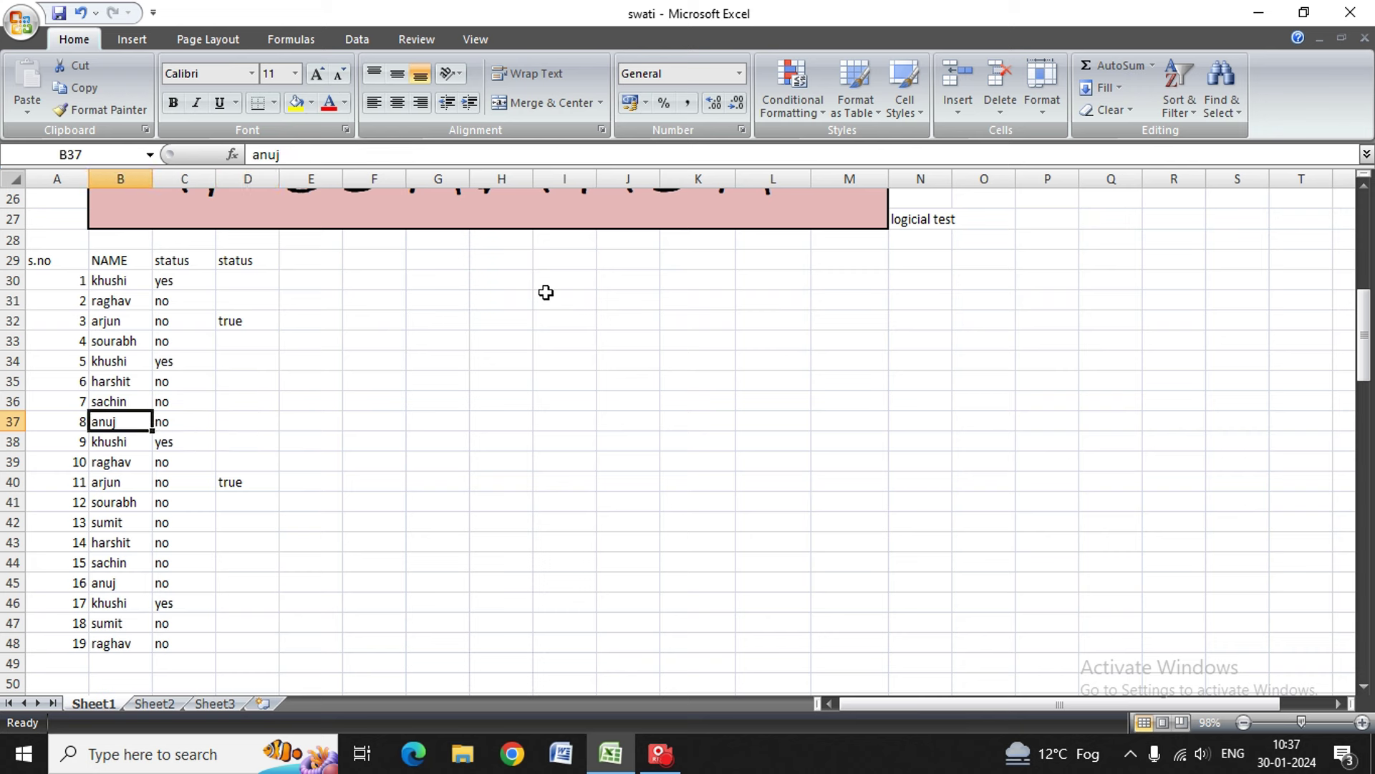
pyautogui.press('Up')
pyautogui.press('Right')
pyautogui.press('Up')
pyautogui.press('Left')
pyautogui.press('BackSpace')
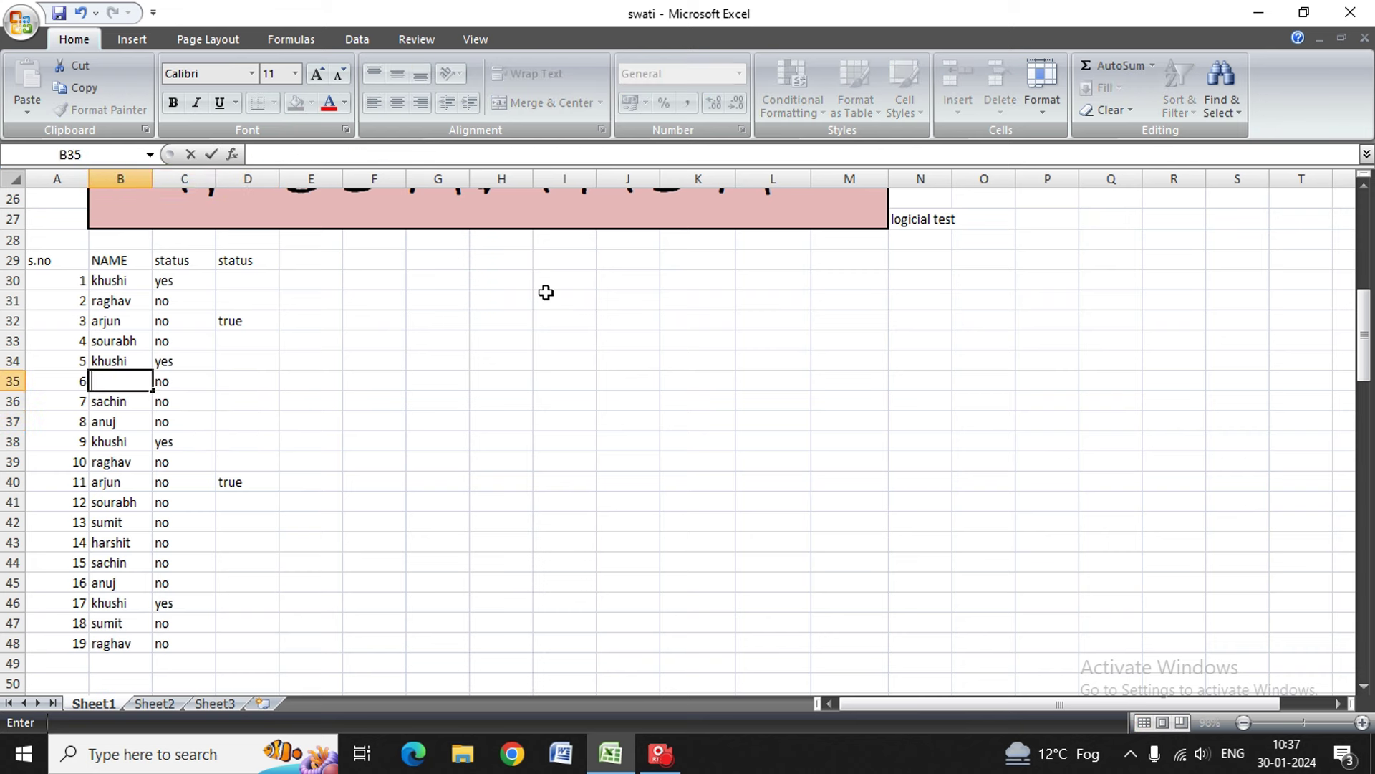
pyautogui.write('ar')
pyautogui.press('Right')
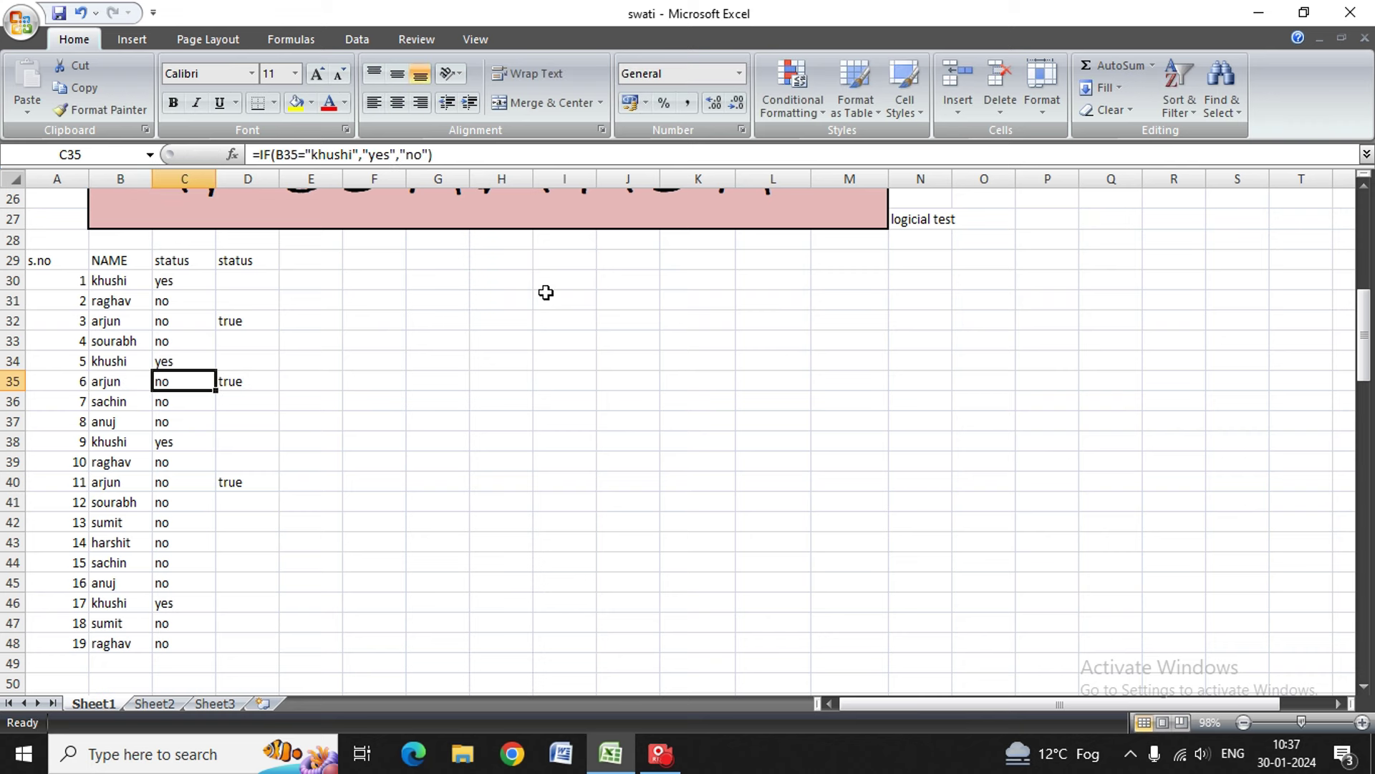
# Step: Recheck D33's formula unchanged and confirm D35 now shows true
pyautogui.press('Right')
pyautogui.press('Up')
pyautogui.press('Up')
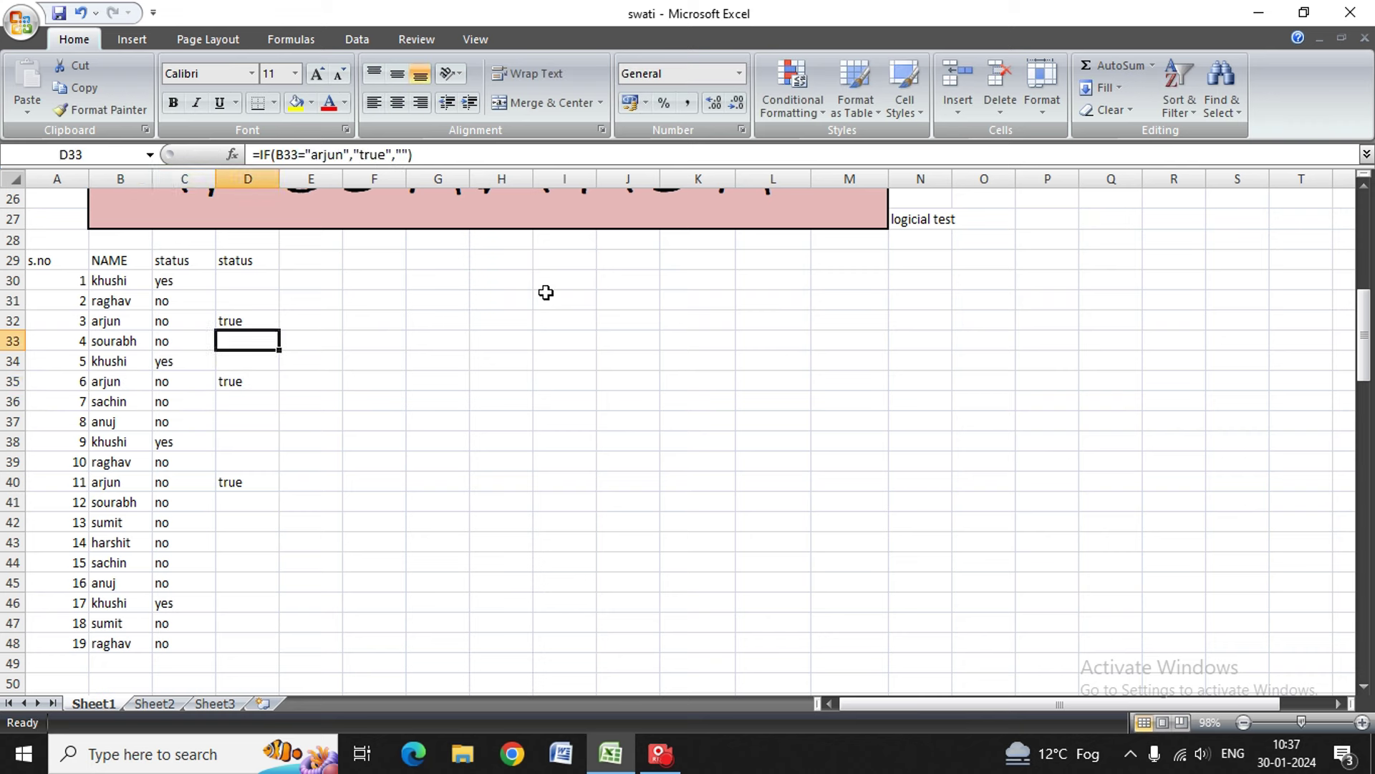
pyautogui.press('Down')
pyautogui.press('Down')
pyautogui.press('Down')
pyautogui.press('Up')
pyautogui.press('Up')
pyautogui.press('Up')
pyautogui.press('F2')
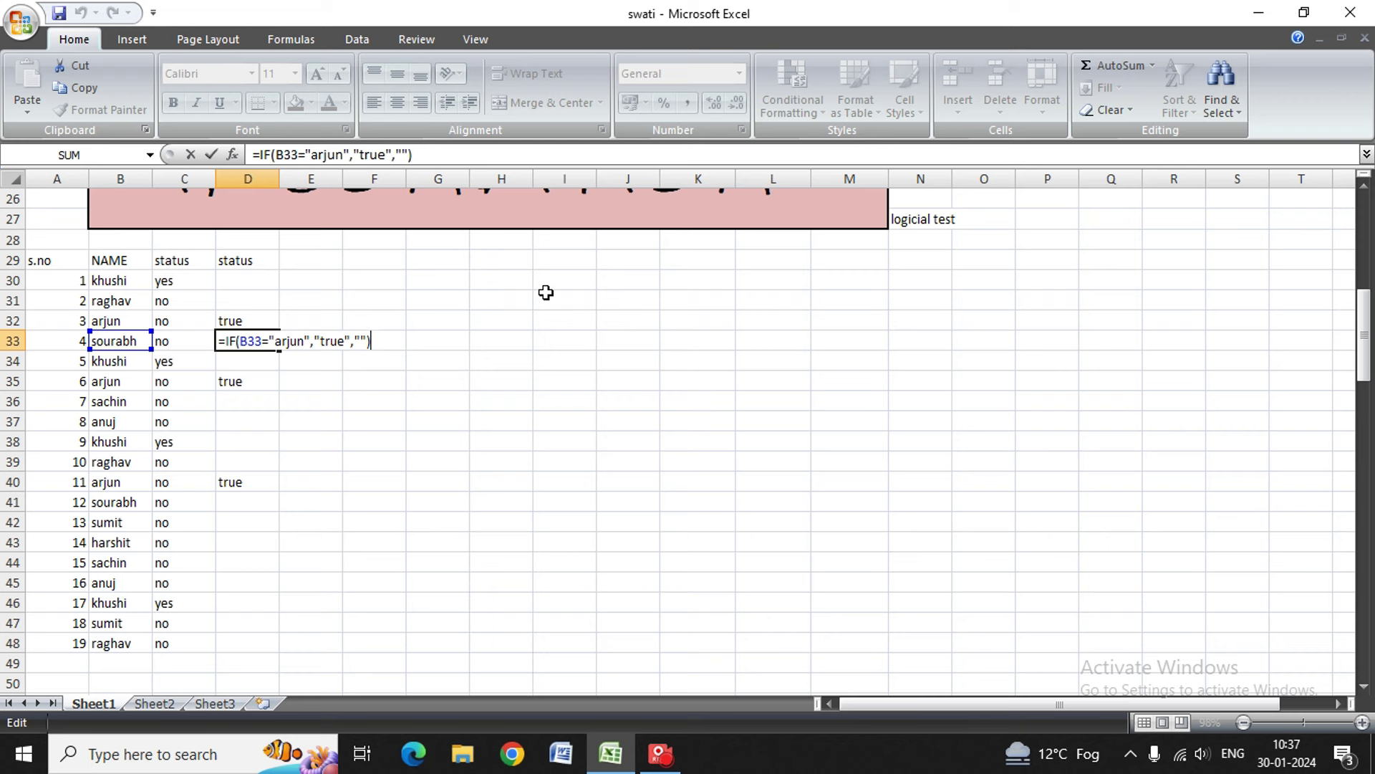
pyautogui.press('Return')
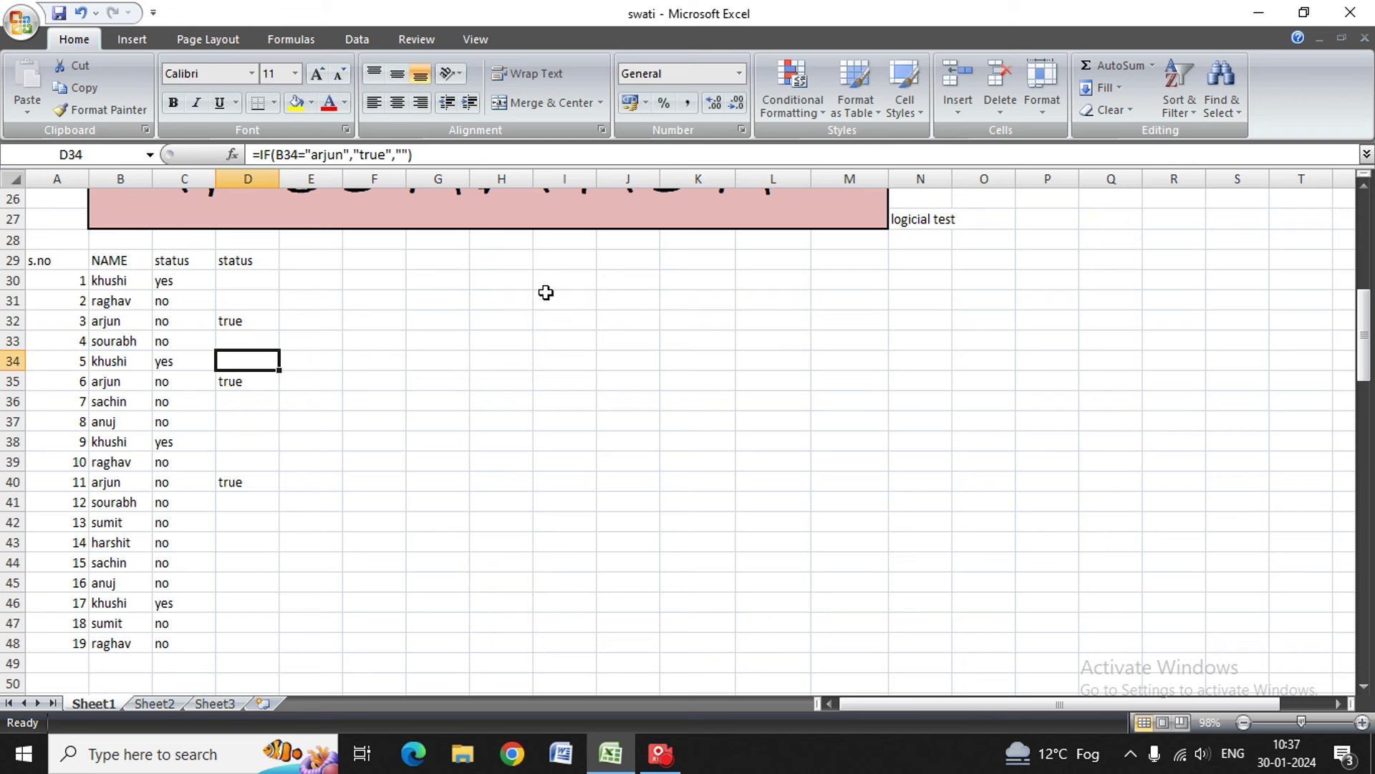
pyautogui.press('Up')
pyautogui.press('Right')
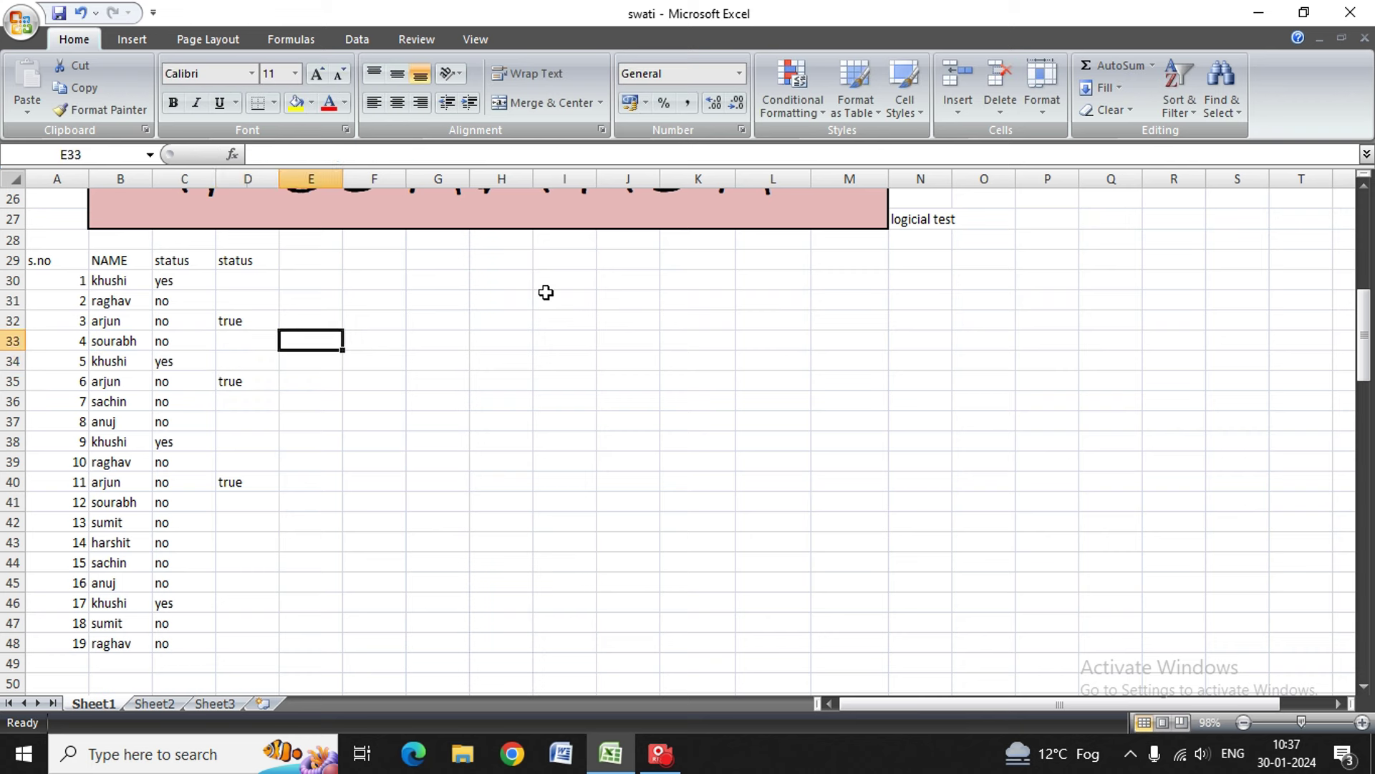
pyautogui.press('Up')
pyautogui.press('Up')
pyautogui.press('Down')
pyautogui.press('Left')
pyautogui.press('Left')
pyautogui.press('Up')
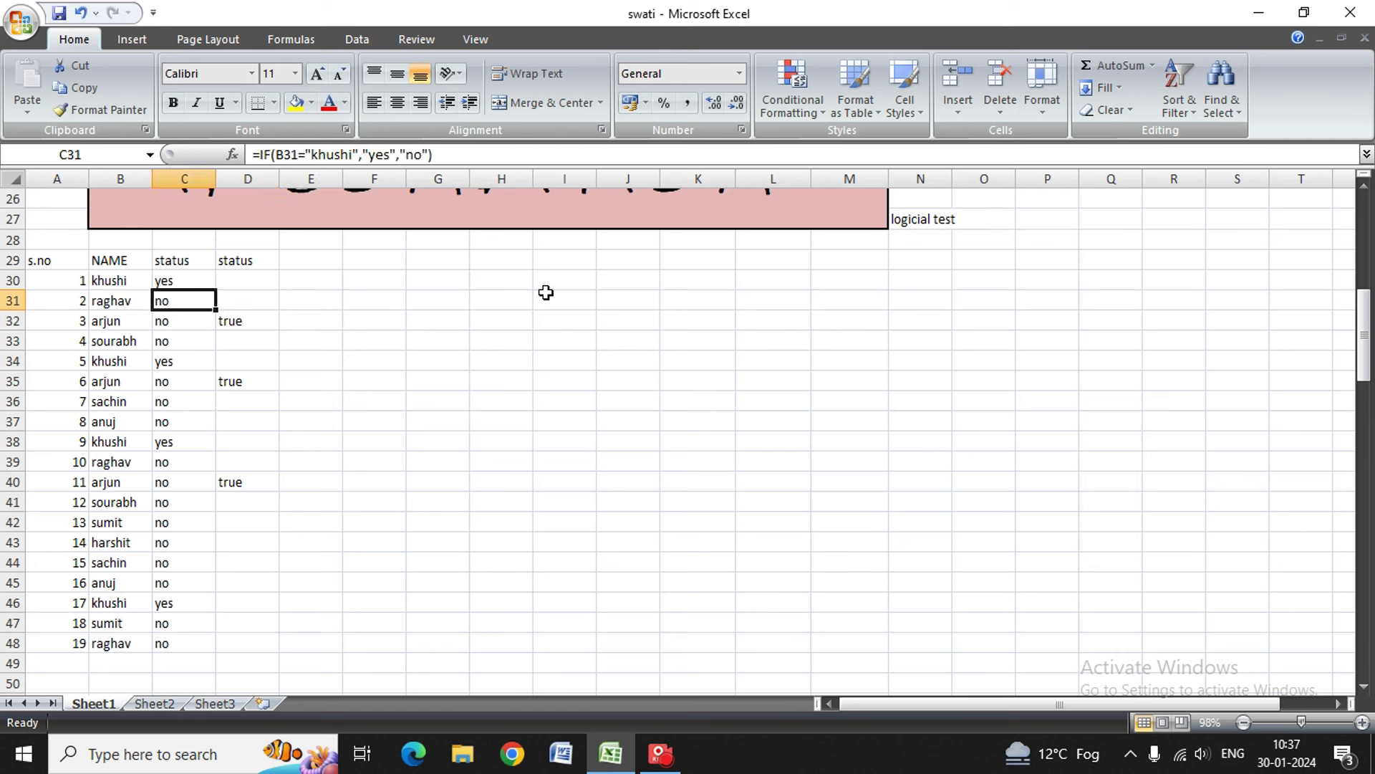
pyautogui.press('Right')
pyautogui.press('Up')
pyautogui.press('Up')
pyautogui.press('Down')
# Step: Add a status header in E29 and start E30's formula as =IF(B30
pyautogui.press('Right')
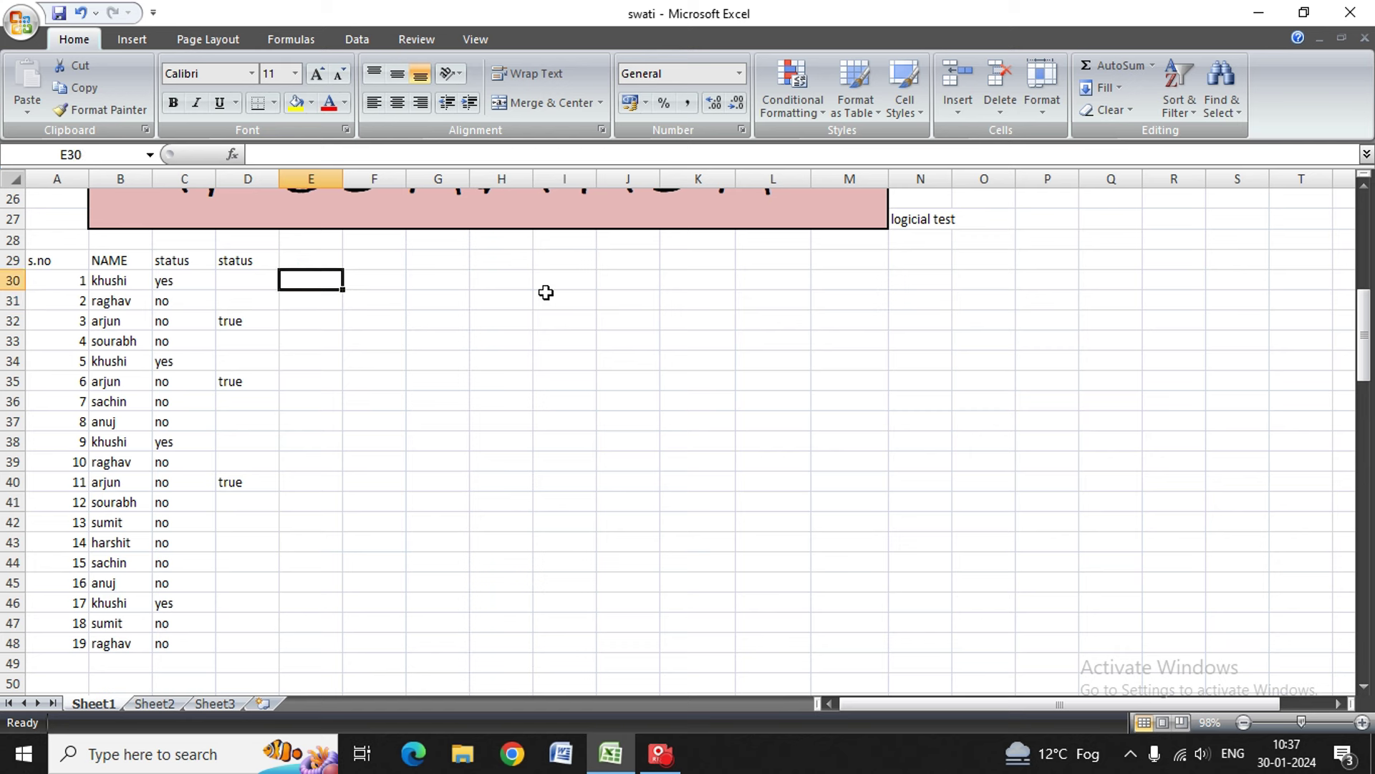
pyautogui.press('Up')
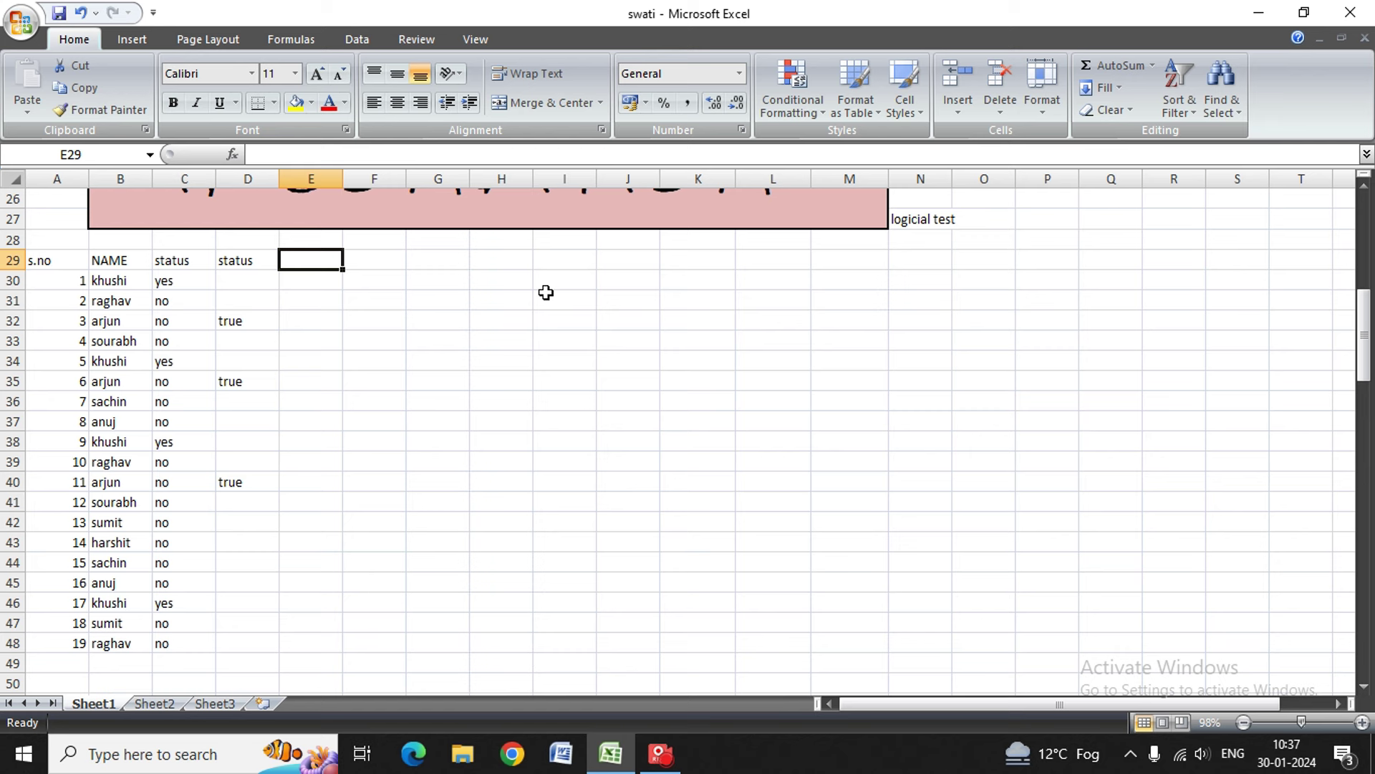
pyautogui.write('s')
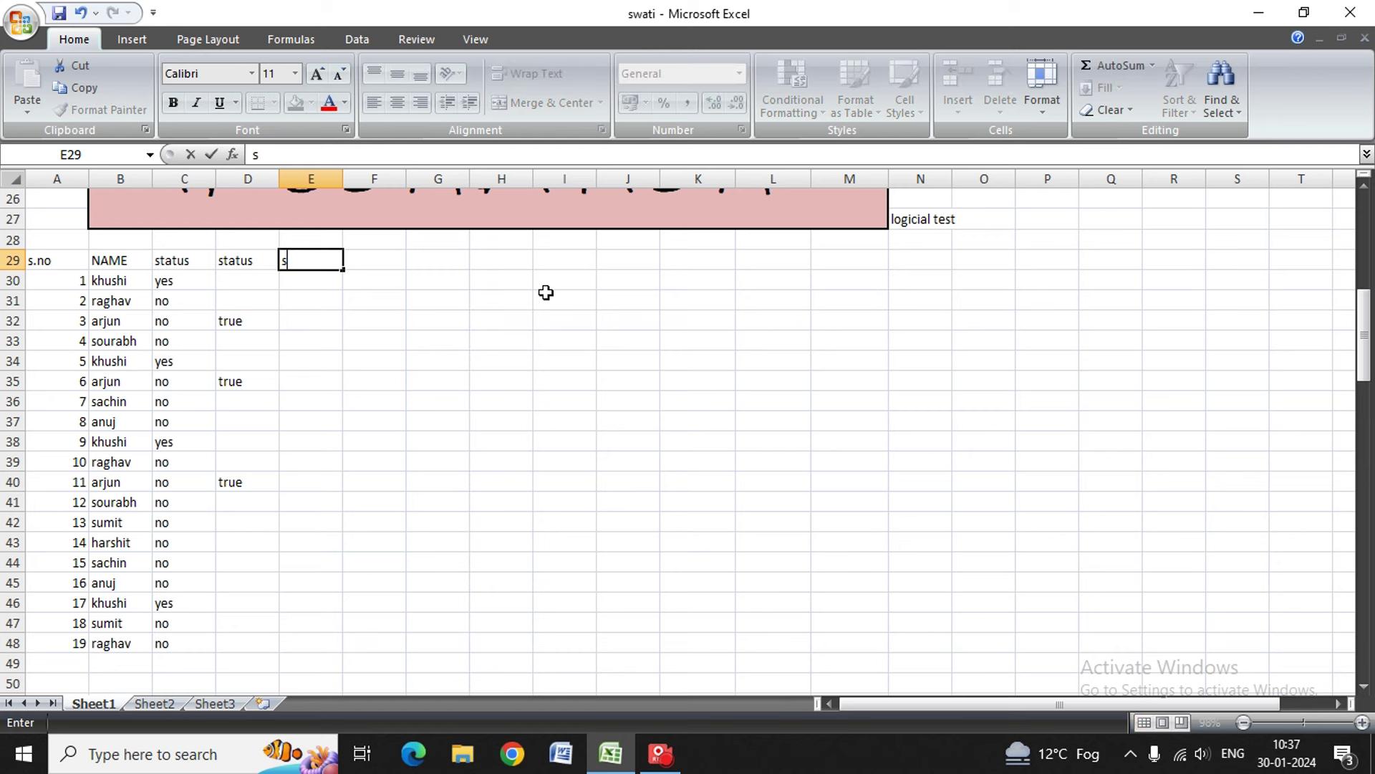
pyautogui.write('tatus')
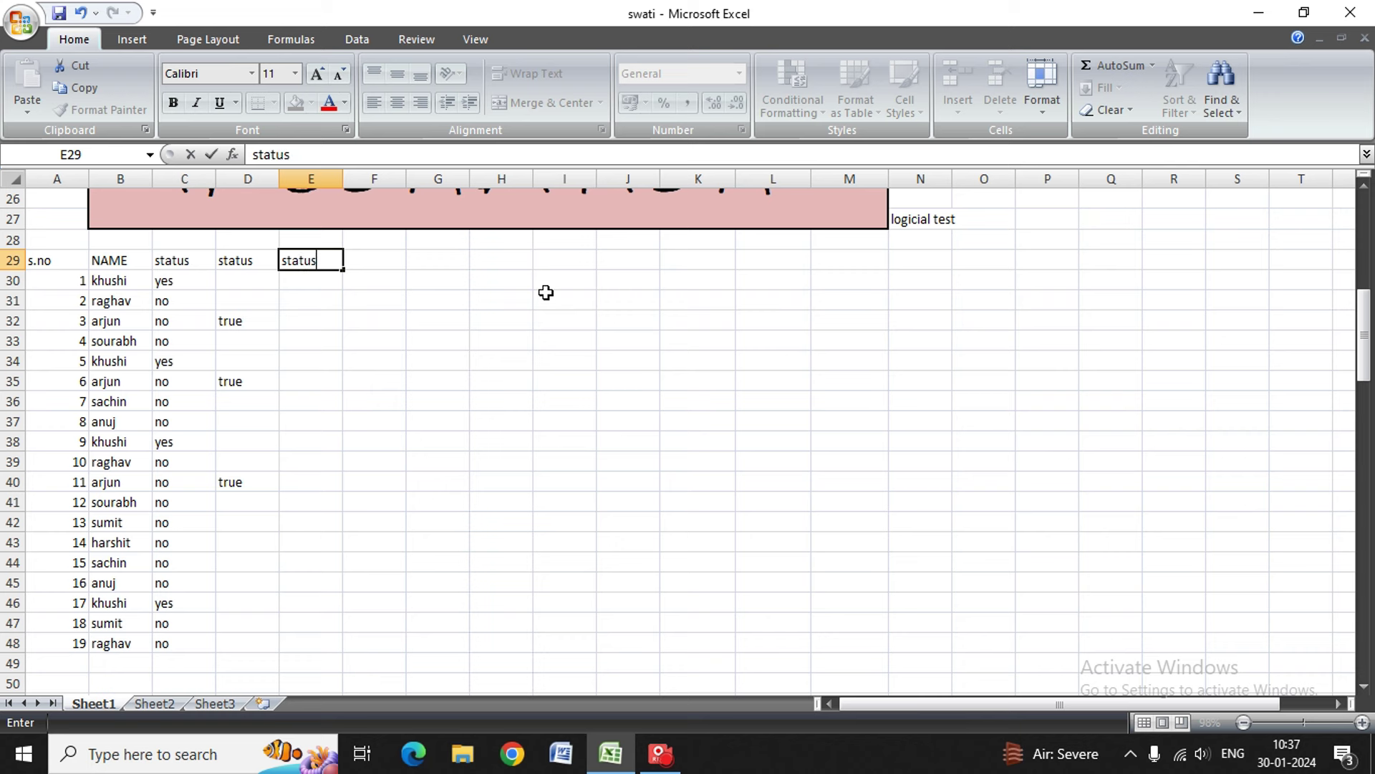
pyautogui.press('Return')
pyautogui.write('=i')
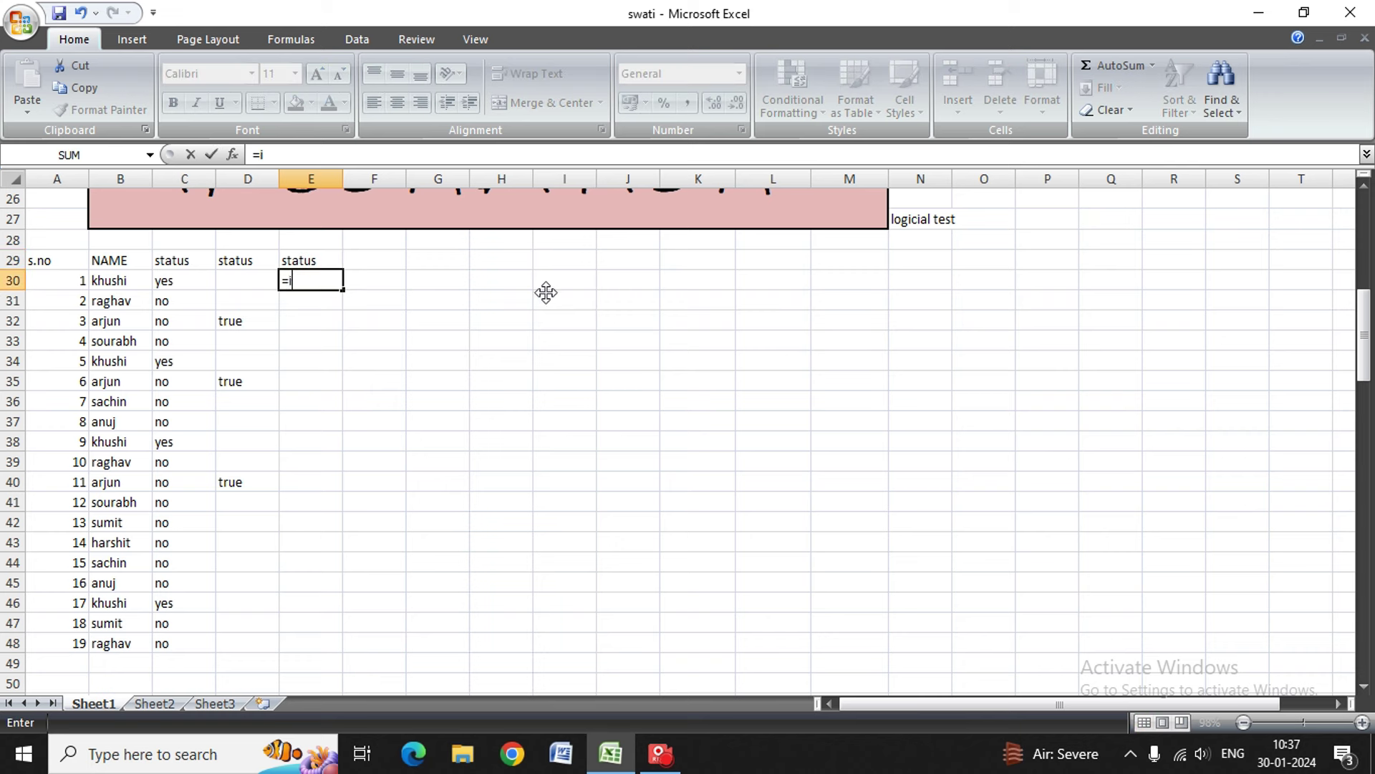
pyautogui.write('f(')
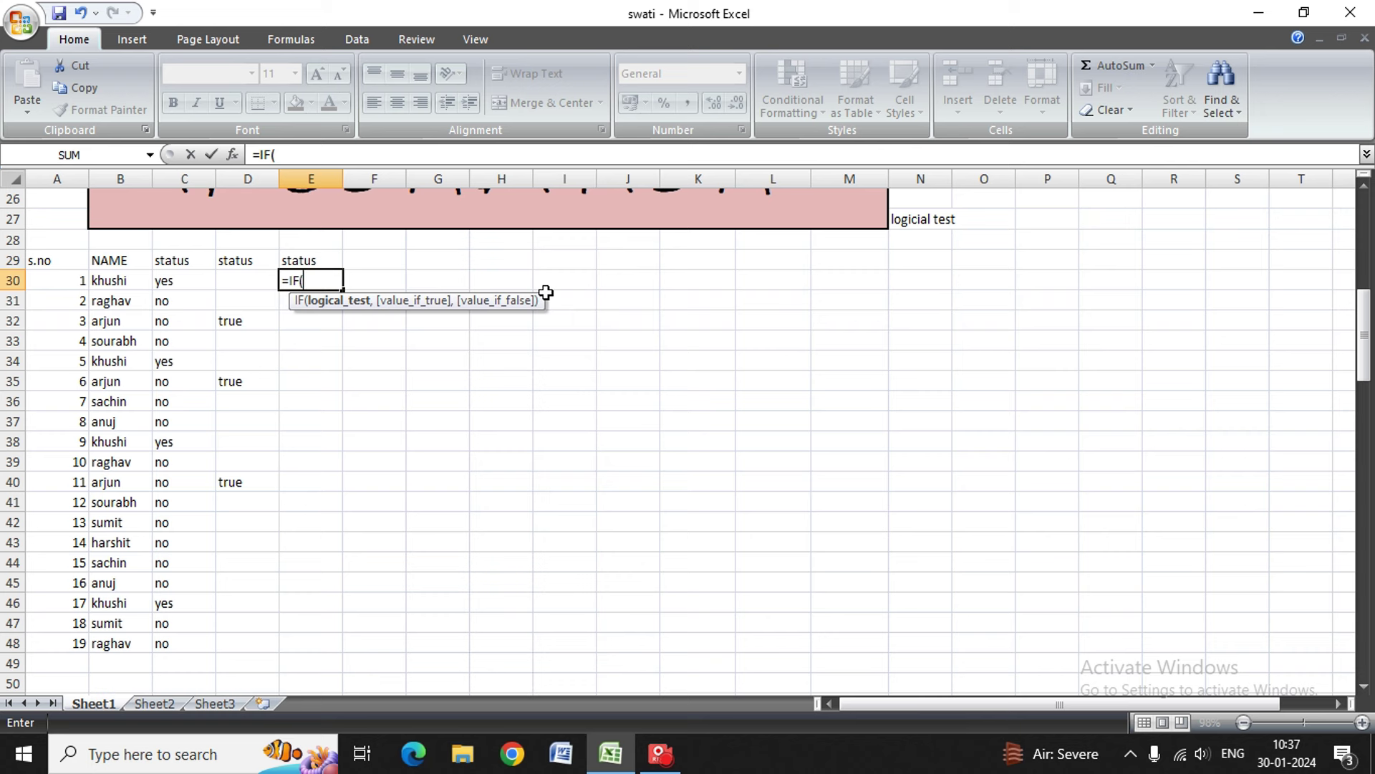
pyautogui.press('Left')
pyautogui.press('Left')
pyautogui.press('Left')
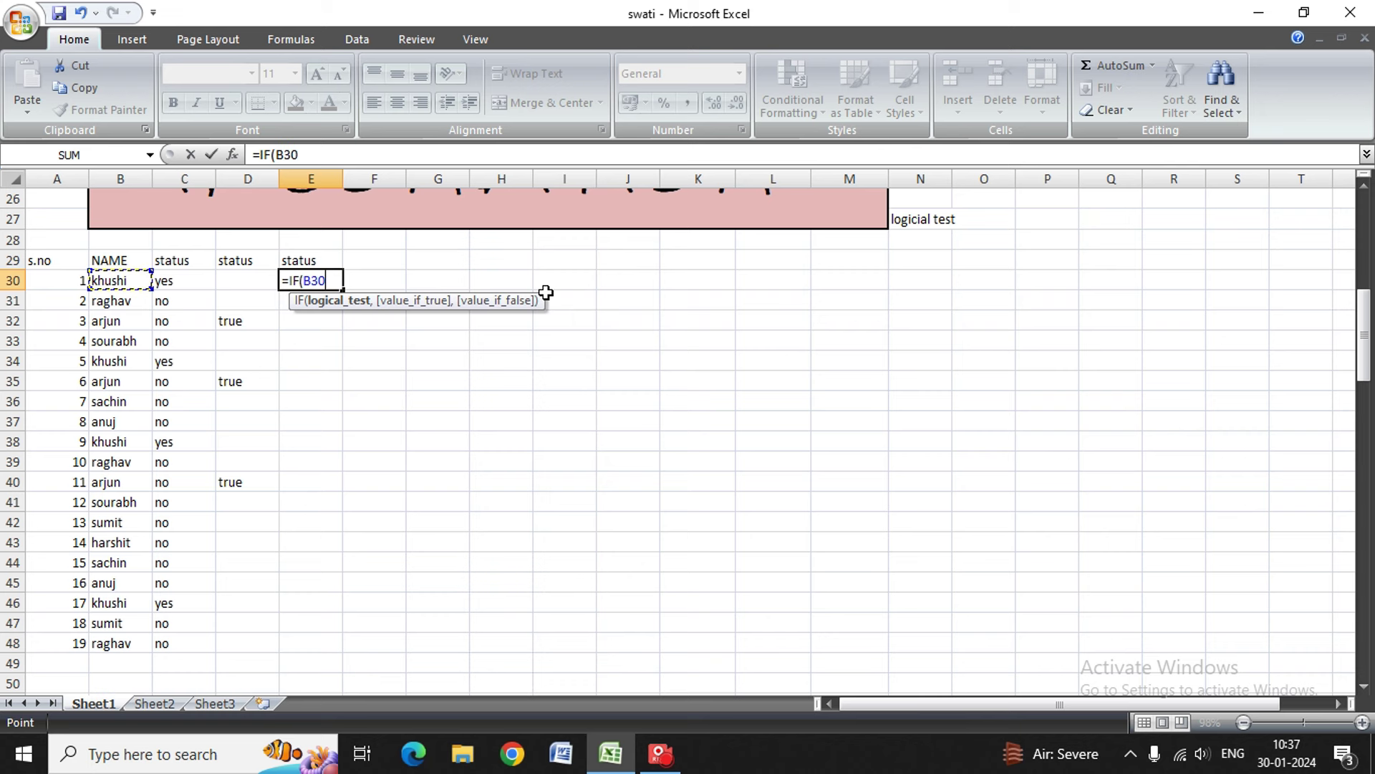
# Step: Complete E30's IF formula to return "red" for the fourth student's name and "black" otherwise
pyautogui.press('Return')
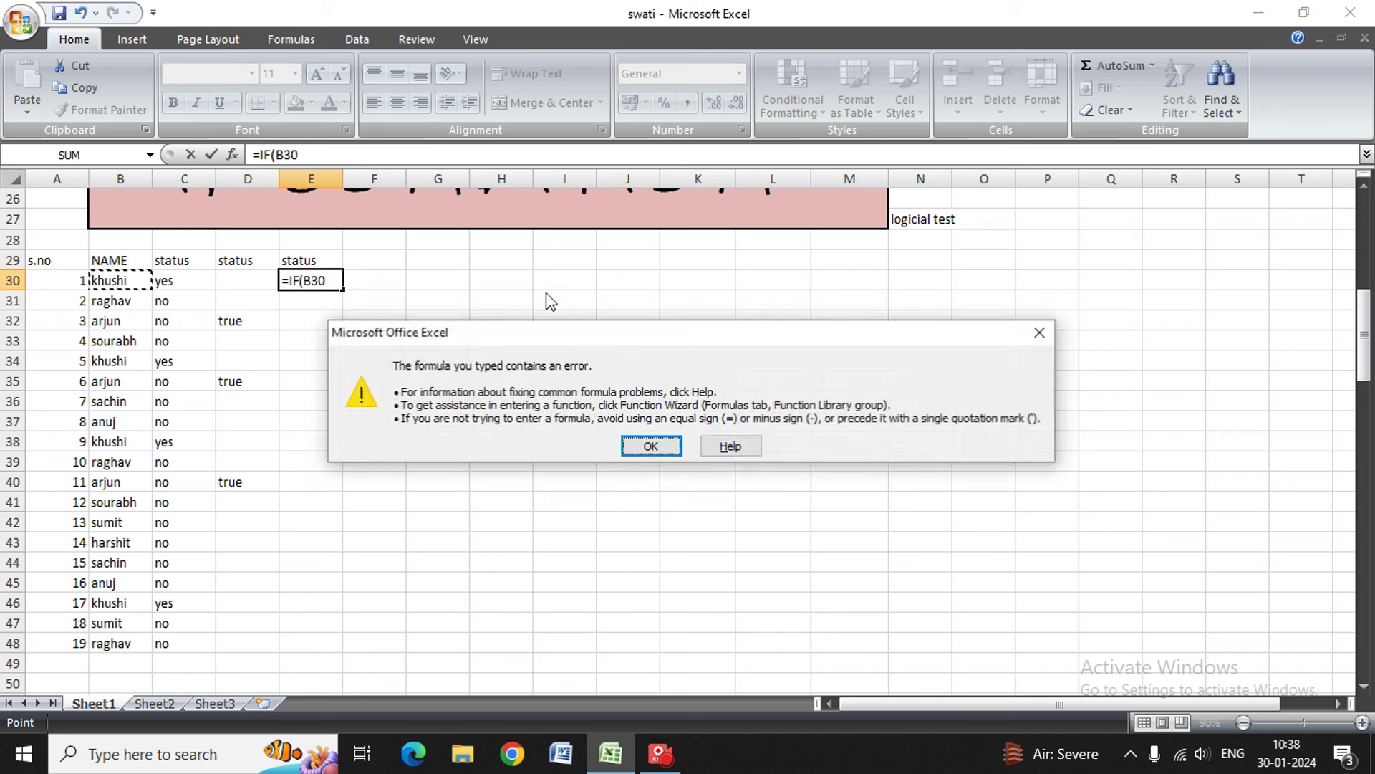
pyautogui.press('Return')
pyautogui.write('=s')
pyautogui.press('BackSpace')
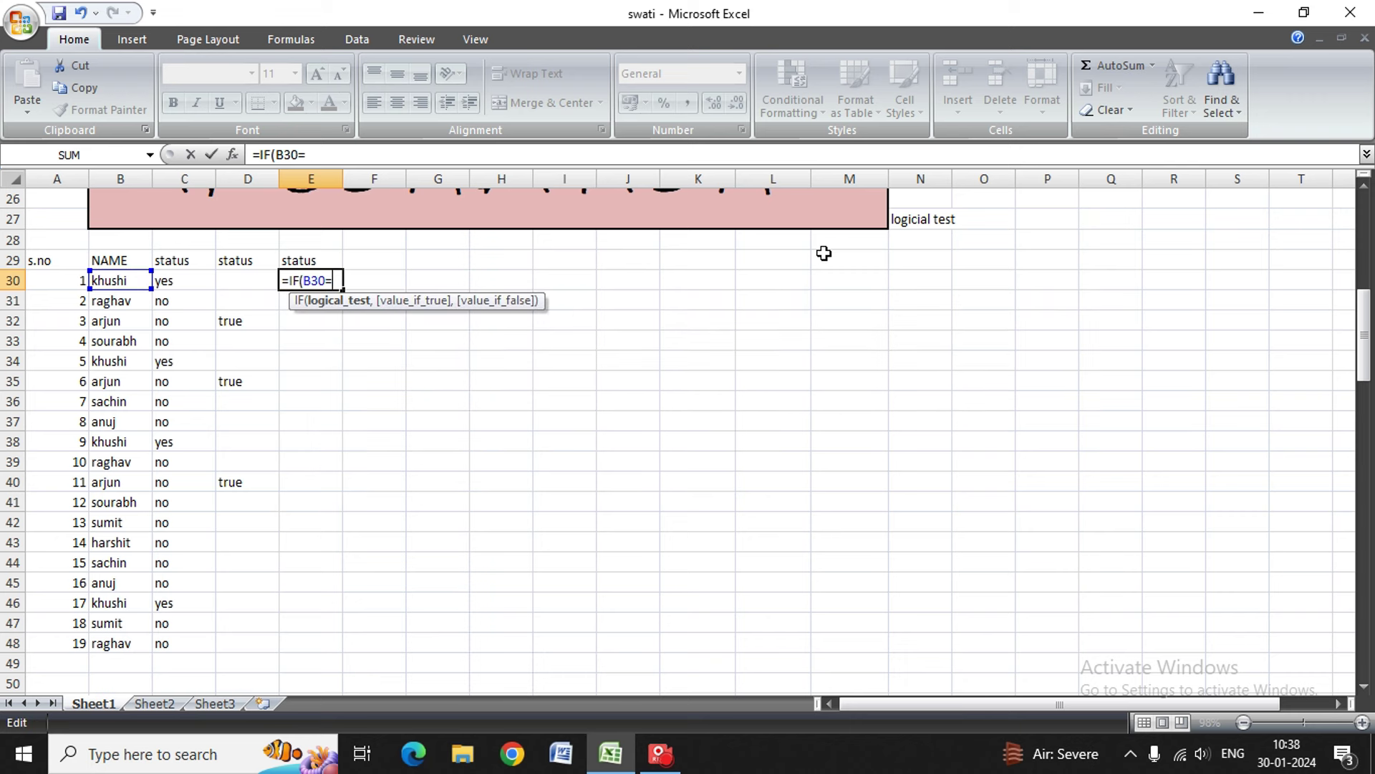
pyautogui.write('"sou')
pyautogui.write('rab')
pyautogui.press('BackSpace')
pyautogui.write('b')
pyautogui.write('h"')
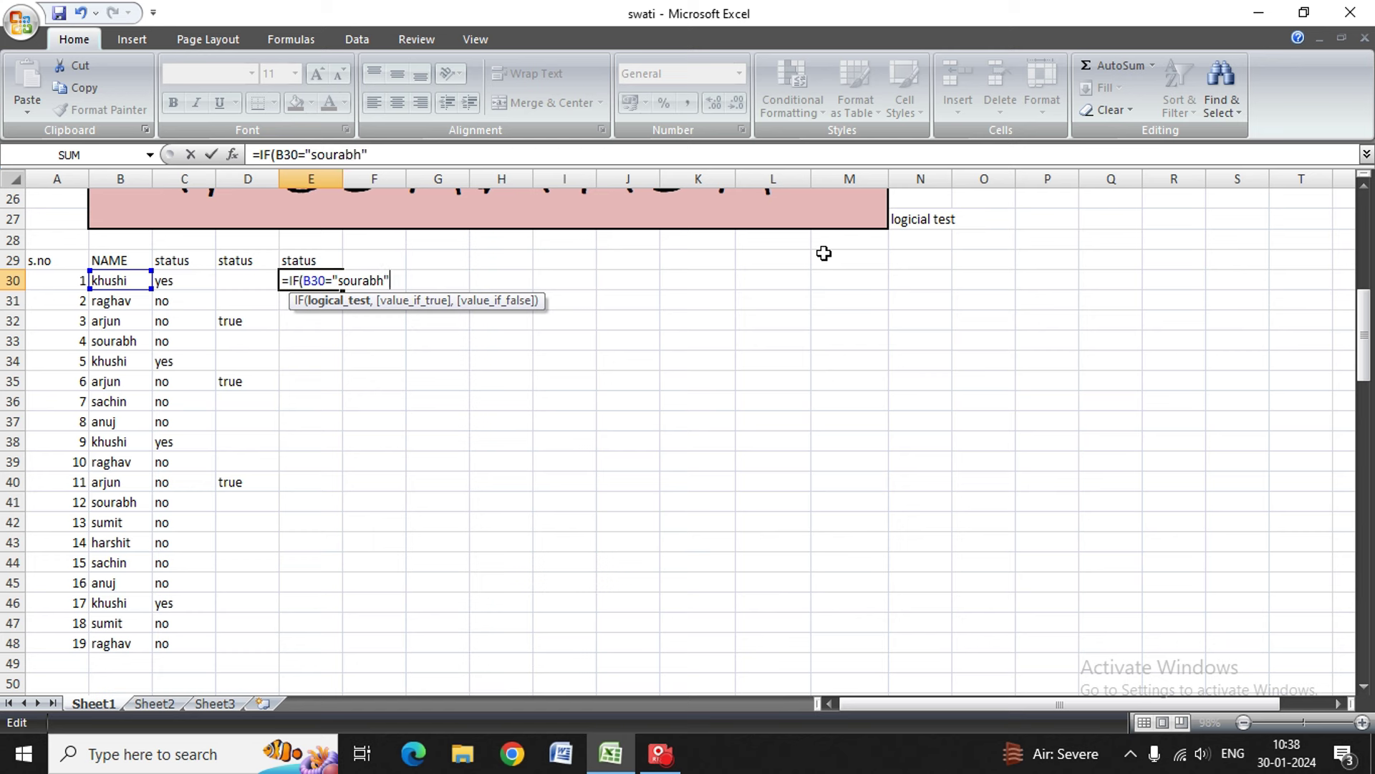
pyautogui.write(',')
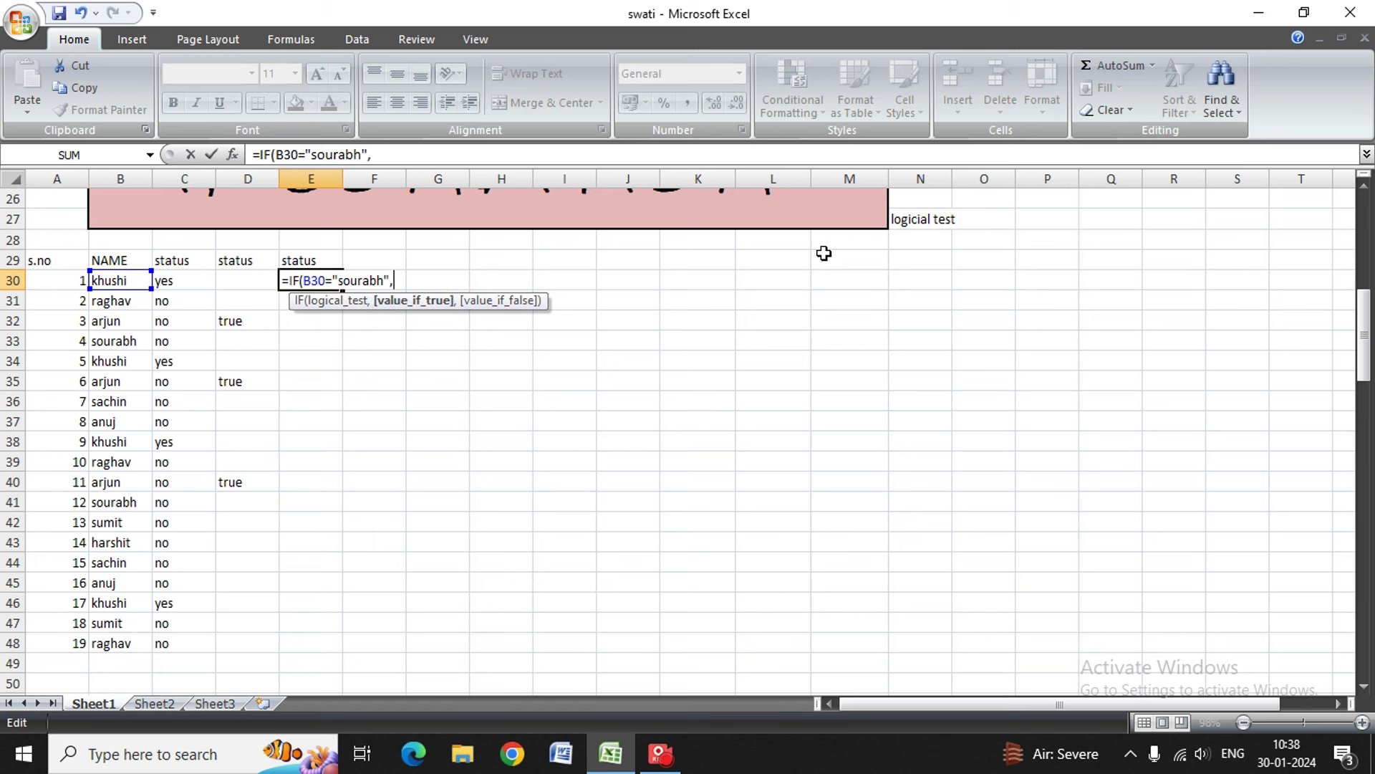
pyautogui.write('red')
pyautogui.press('BackSpace')
pyautogui.press('BackSpace')
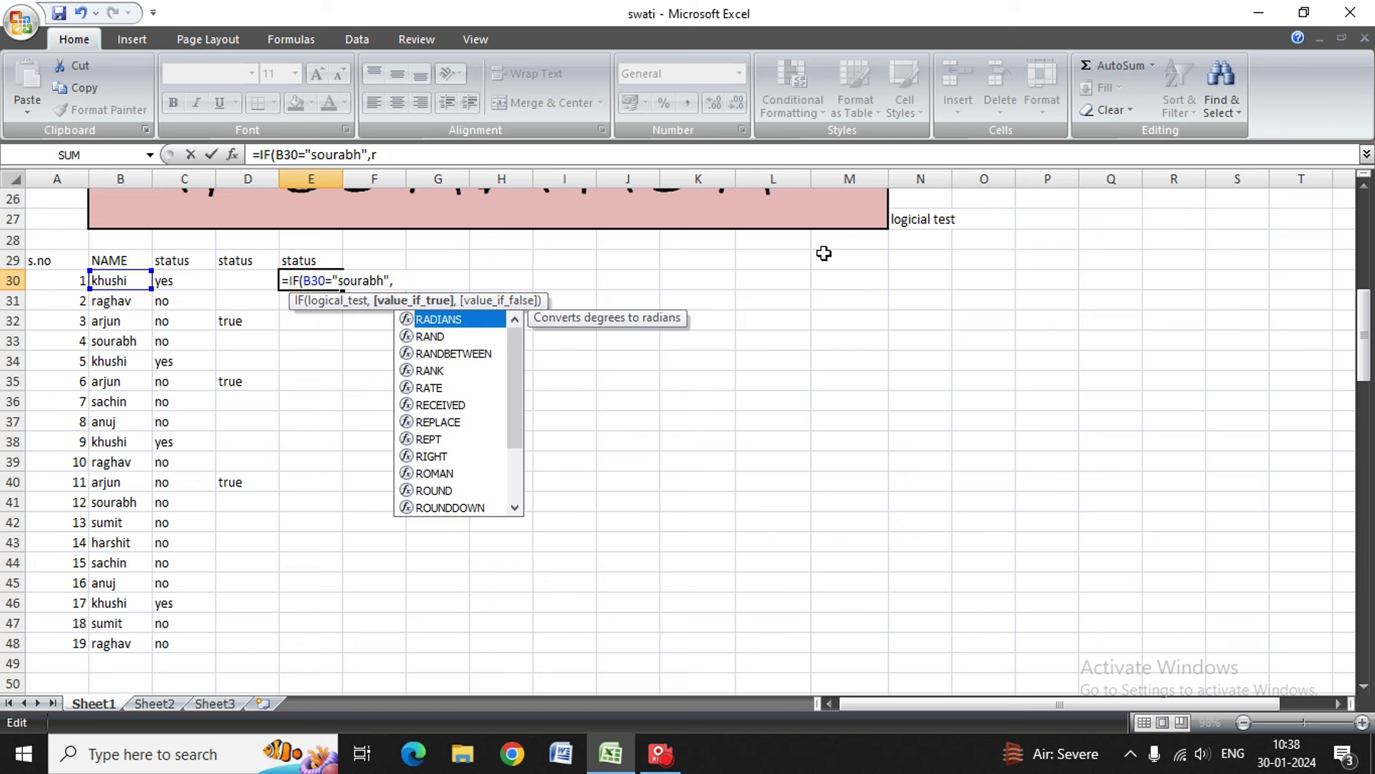
pyautogui.press('BackSpace')
pyautogui.write('"r')
pyautogui.write('ed')
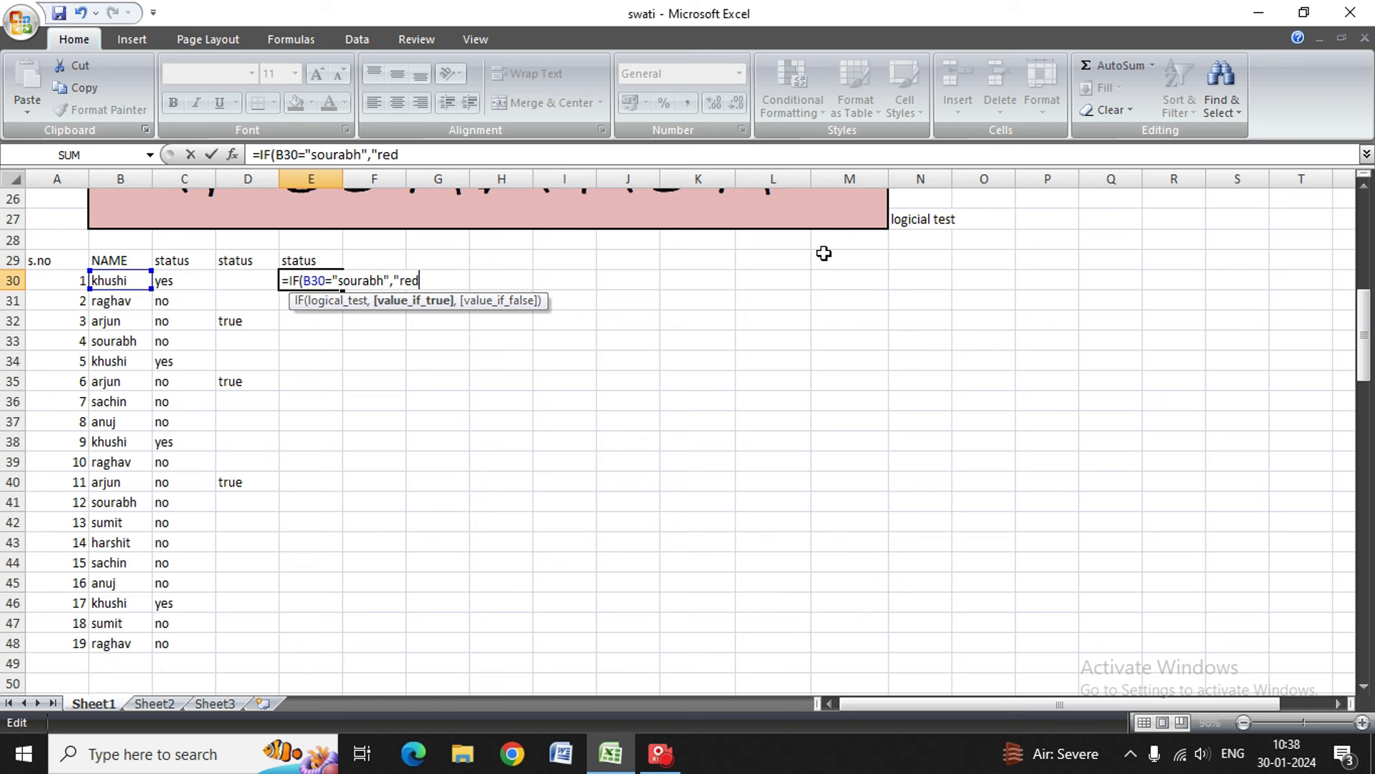
pyautogui.write('"')
pyautogui.write(',')
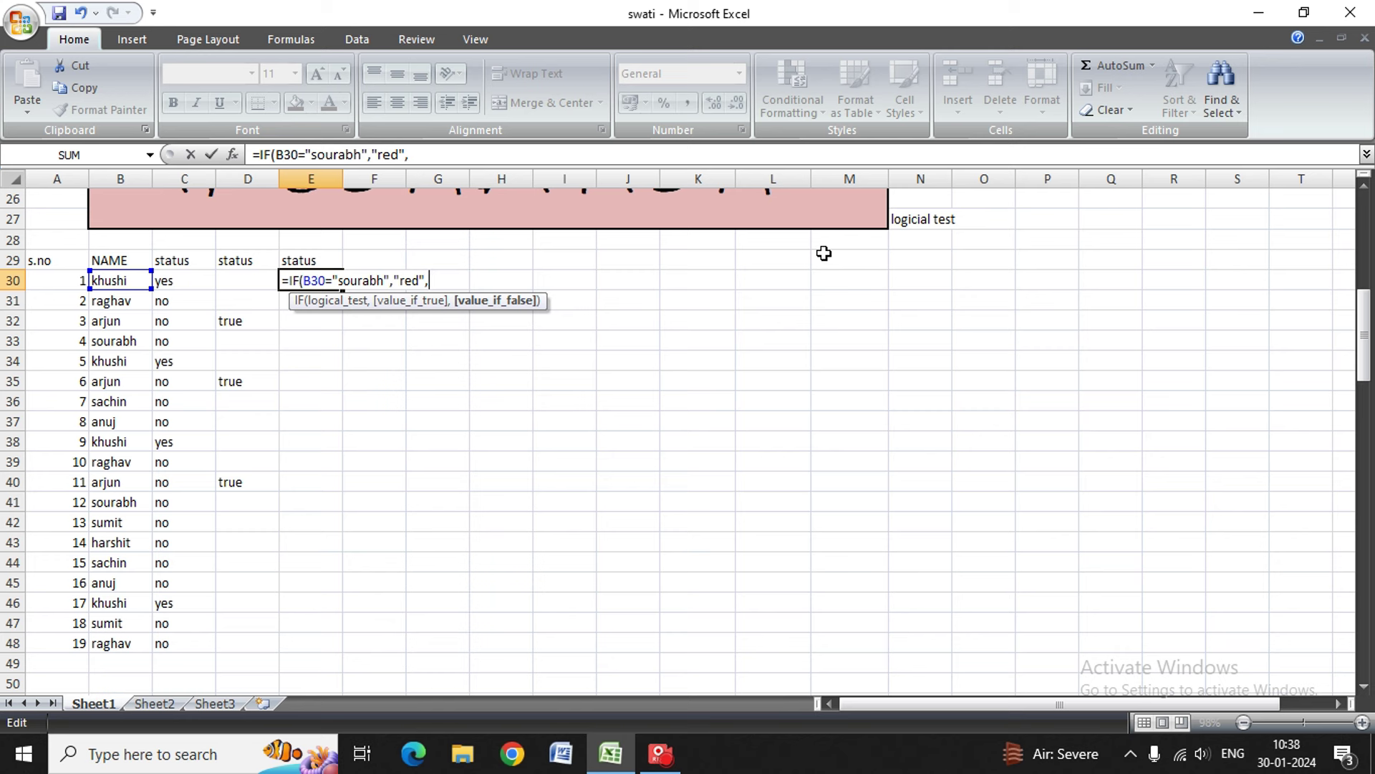
pyautogui.write('"')
pyautogui.write('b;;')
pyautogui.write('lac')
pyautogui.write('k')
pyautogui.write('"')
pyautogui.write(')')
pyautogui.press('Return')
# Step: Fill the red/black IF formula from E30 down to E48
pyautogui.press('Up')
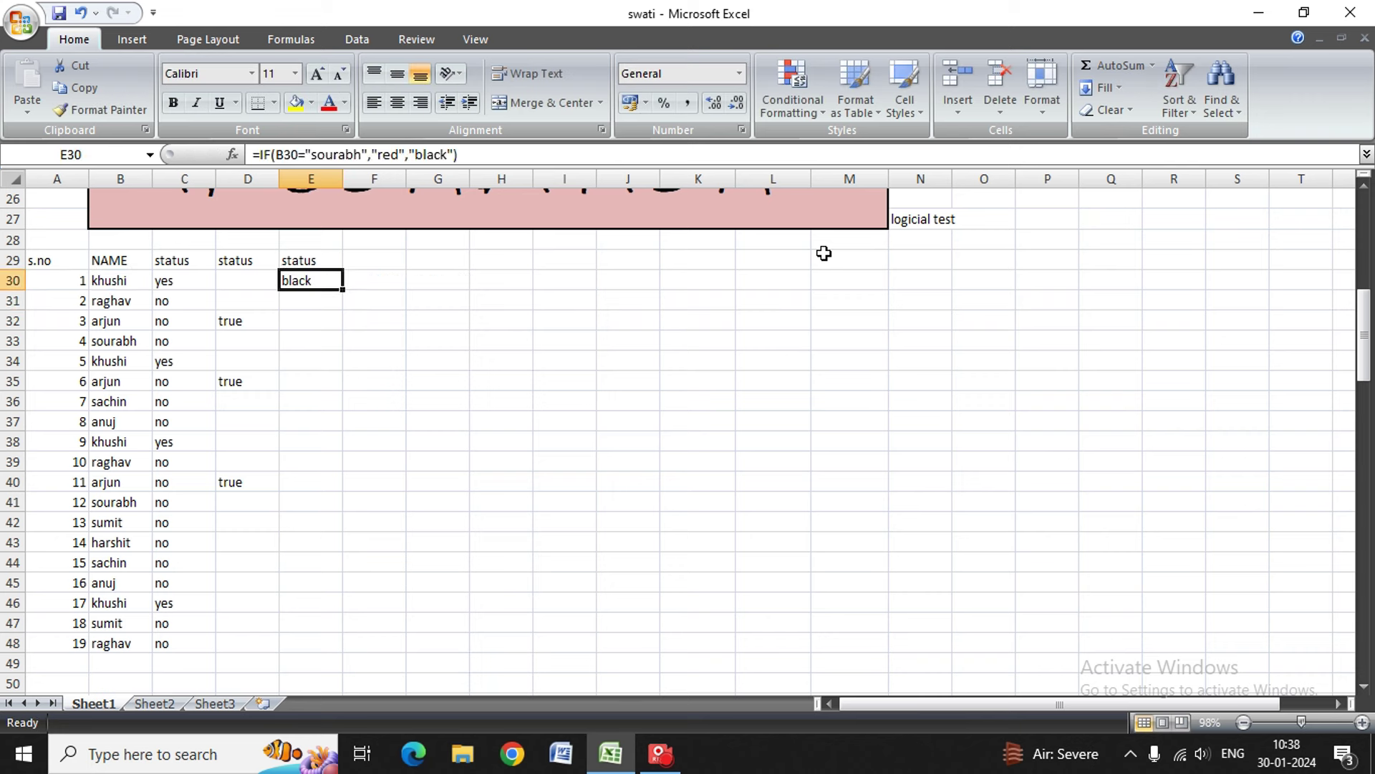
pyautogui.hotkey('shift', 'Down')
pyautogui.hotkey('shift', 'Down')
pyautogui.hotkey('shift', 'Down')
pyautogui.hotkey('shift', 'Down')
pyautogui.hotkey('shift', 'Up')
pyautogui.hotkey('shift', 'Up')
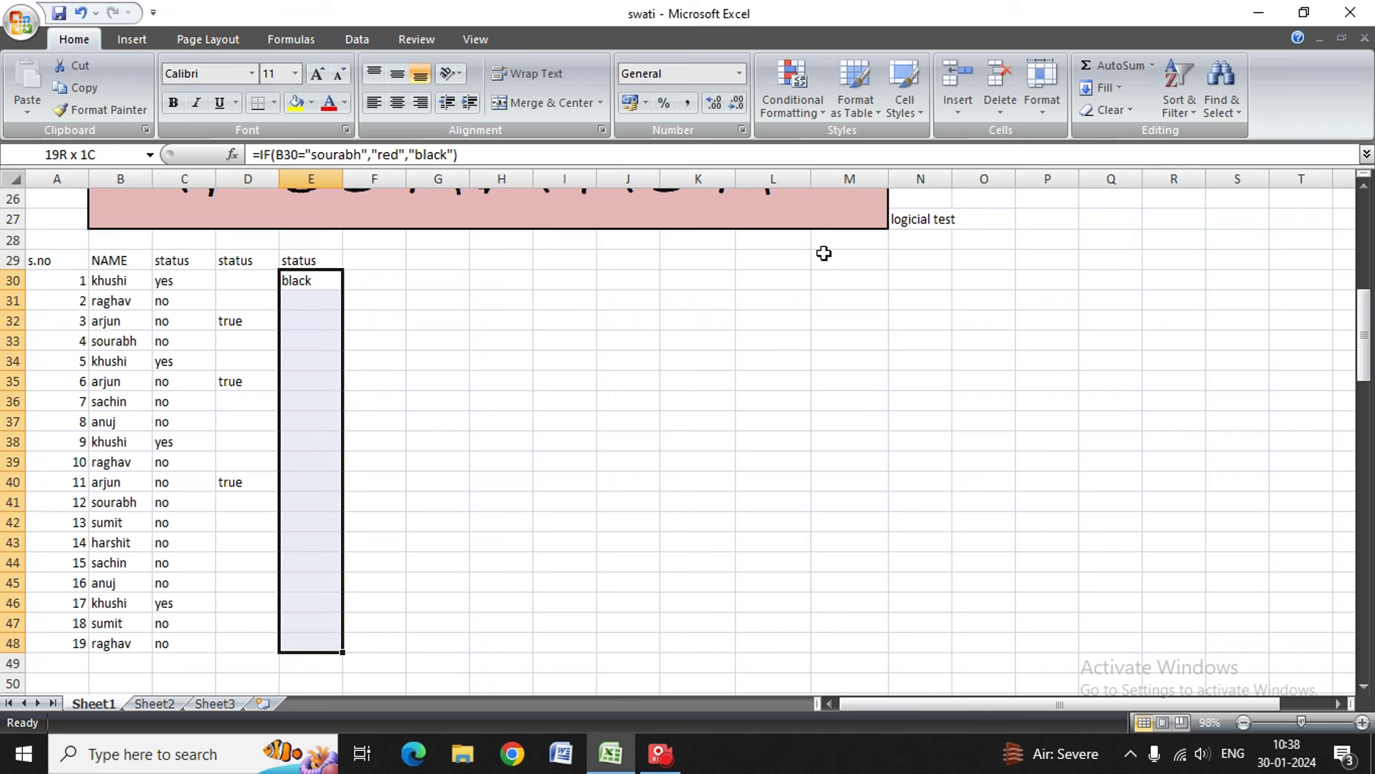
pyautogui.hotkey('shift', 'Up')
pyautogui.hotkey('shift', 'Down')
pyautogui.hotkey('ctrl', 'd')
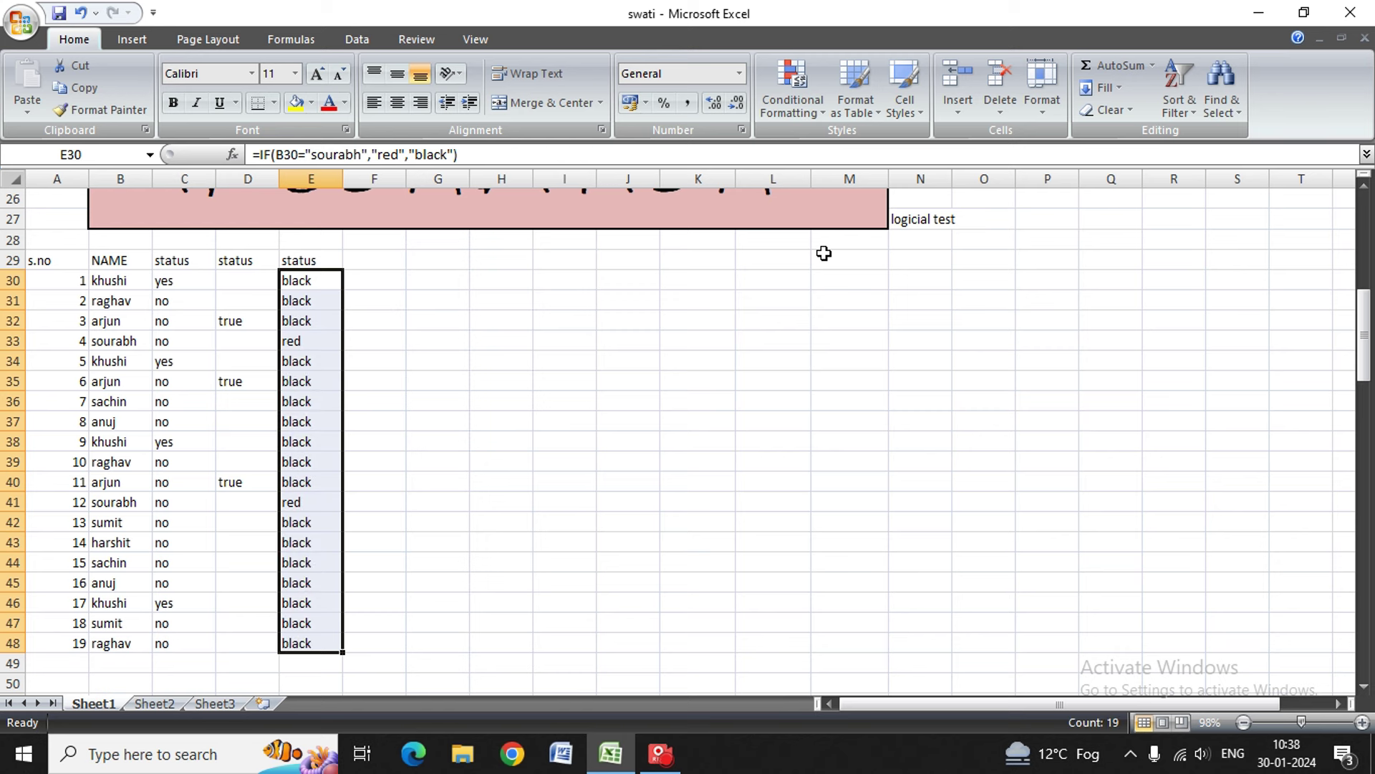
# Step: Change the name in B36 to sourabh so its result shows red
pyautogui.press('Down')
pyautogui.press('Down')
pyautogui.press('Down')
pyautogui.press('Down')
pyautogui.press('Down')
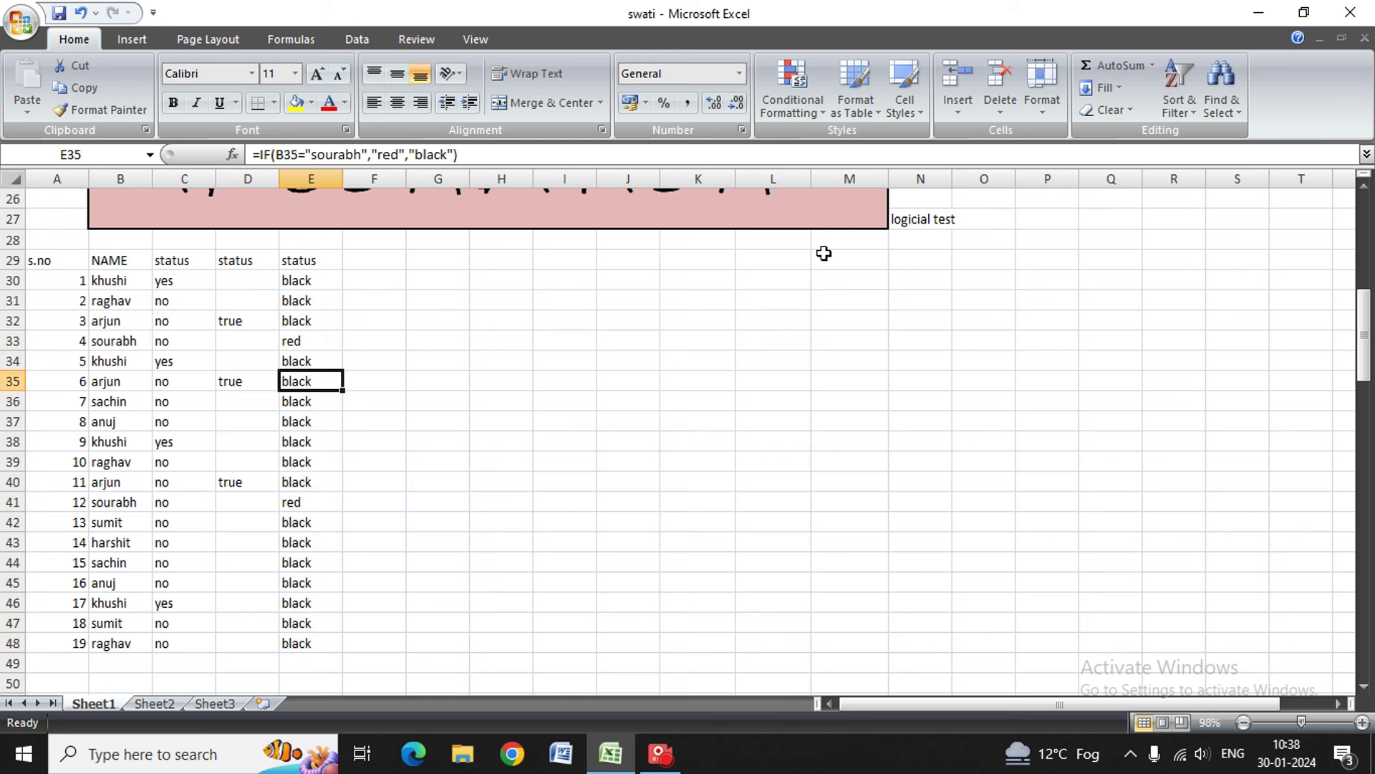
pyautogui.press('Down')
pyautogui.press('Left')
pyautogui.press('Left')
pyautogui.press('Left')
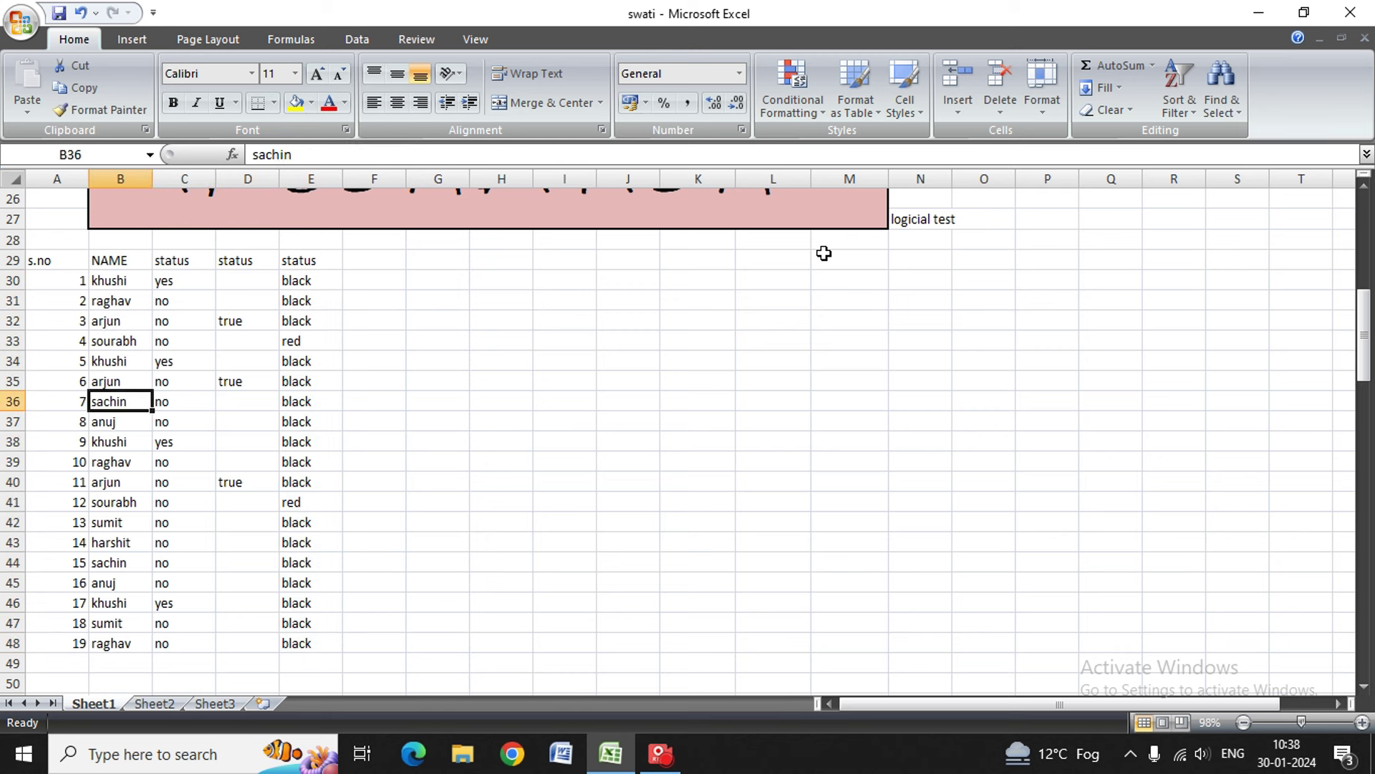
pyautogui.press('BackSpace')
pyautogui.write('sourab')
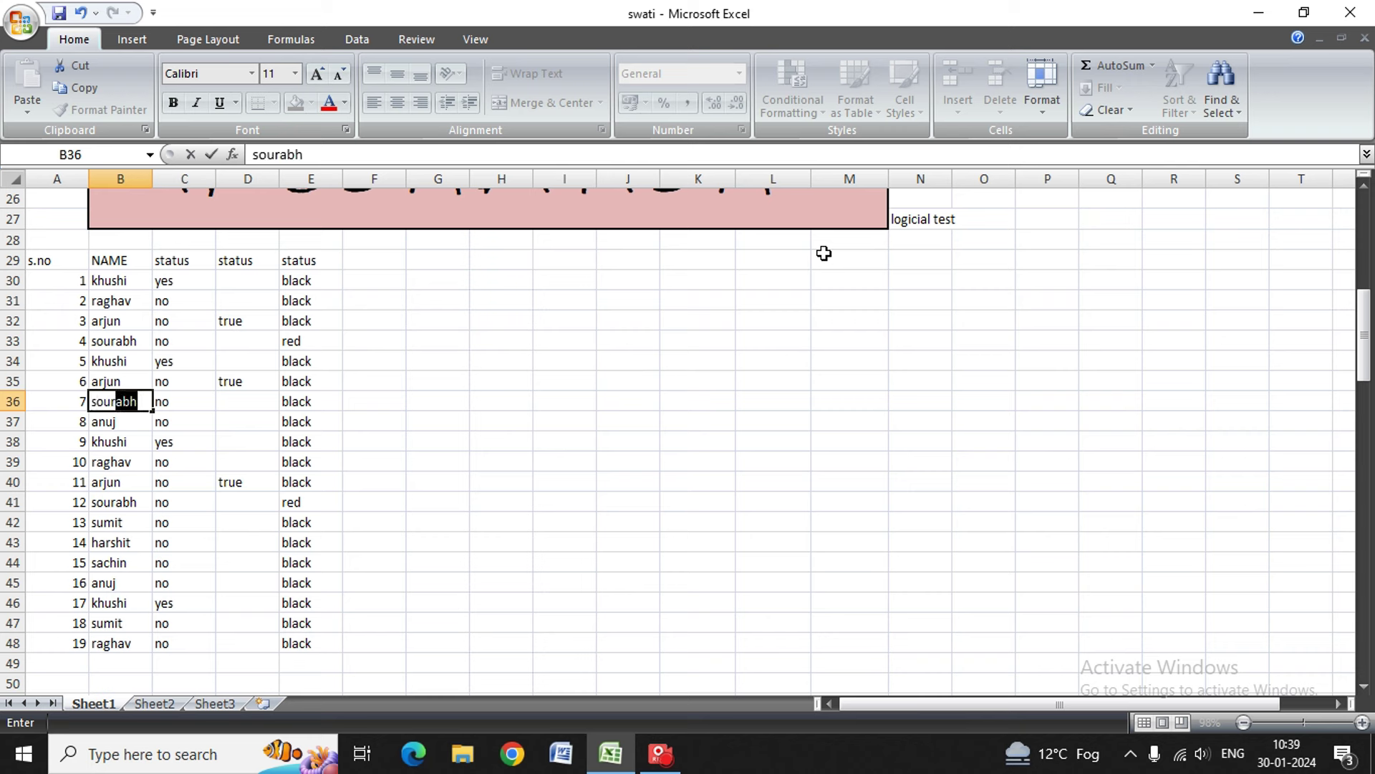
pyautogui.press('Right')
pyautogui.press('Right')
pyautogui.press('Right')
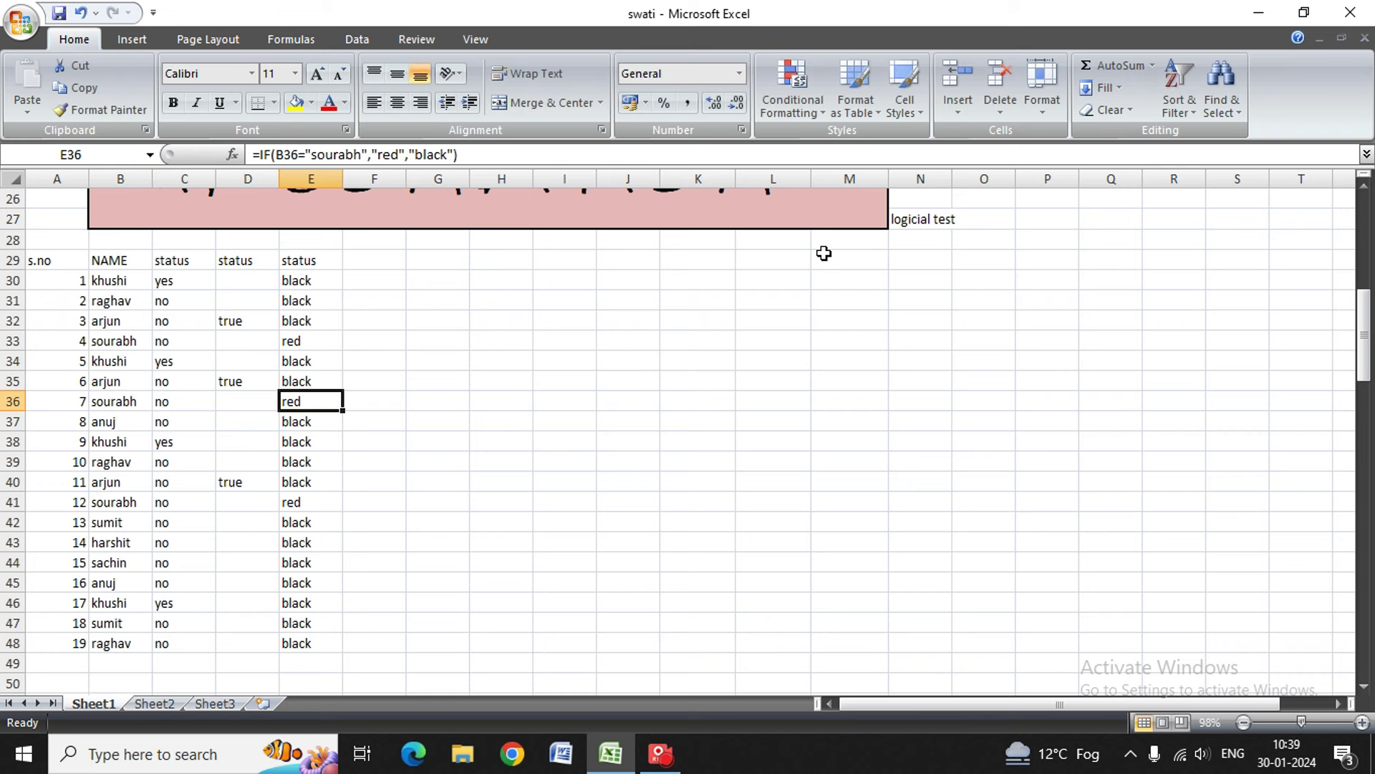
# Step: Check column E: red on rows 33, 36 and 41, black elsewhere
pyautogui.press('Down')
pyautogui.press('Down')
pyautogui.press('Down')
pyautogui.press('Down')
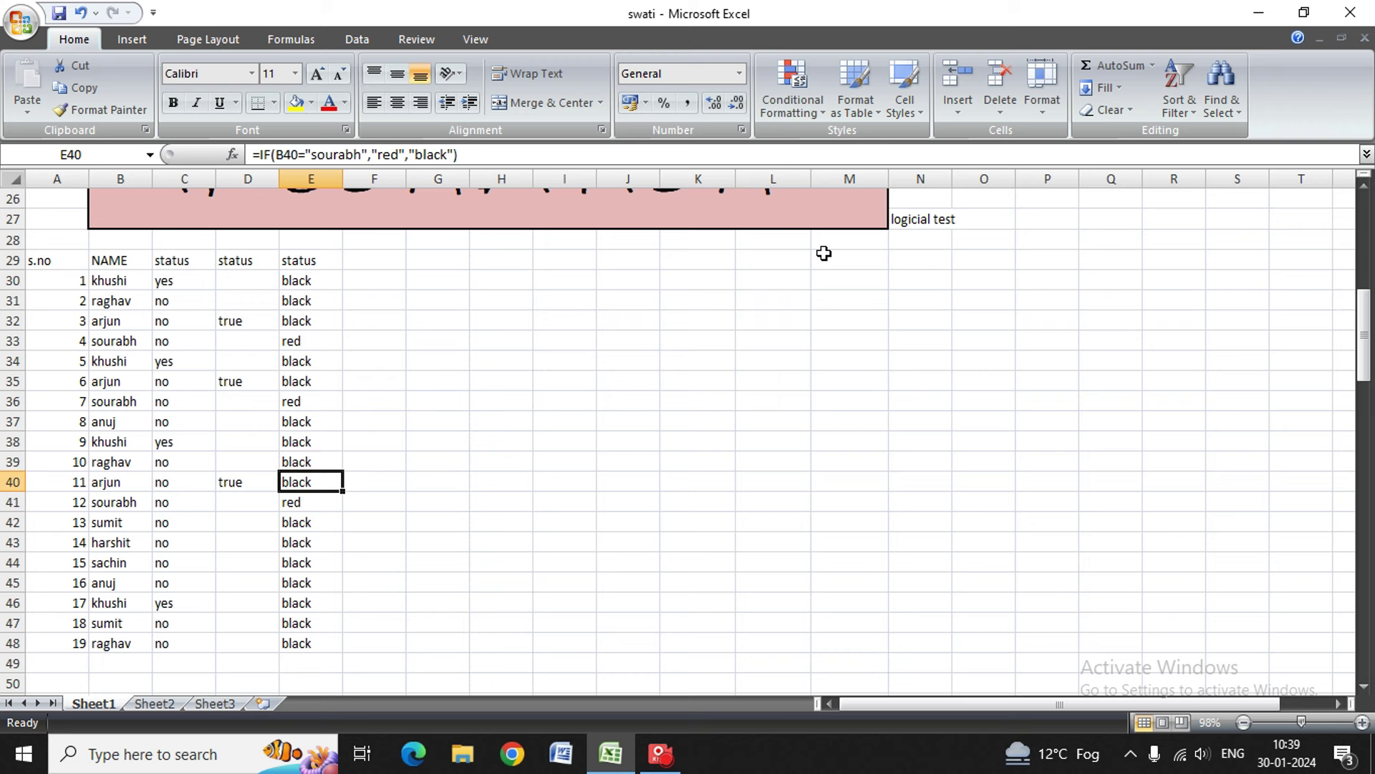
pyautogui.press('Down')
pyautogui.press('Down')
pyautogui.press('Down')
pyautogui.press('Down')
pyautogui.press('Down')
pyautogui.press('Down')
pyautogui.press('Down')
pyautogui.press('Down')
pyautogui.press('Down')
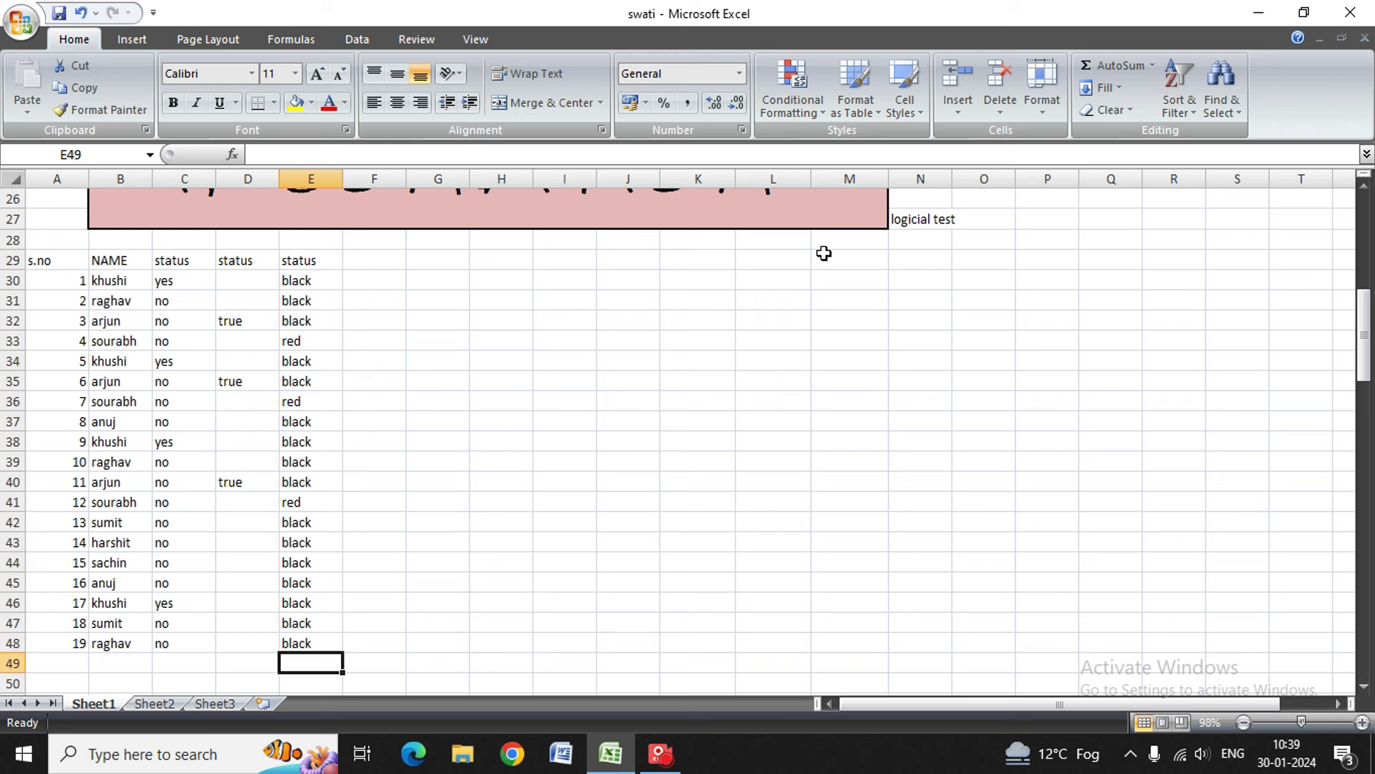
pyautogui.press('Down')
pyautogui.press('Down')
pyautogui.press('Up')
pyautogui.press('Up')
pyautogui.press('Up')
pyautogui.press('Up')
pyautogui.press('Up')
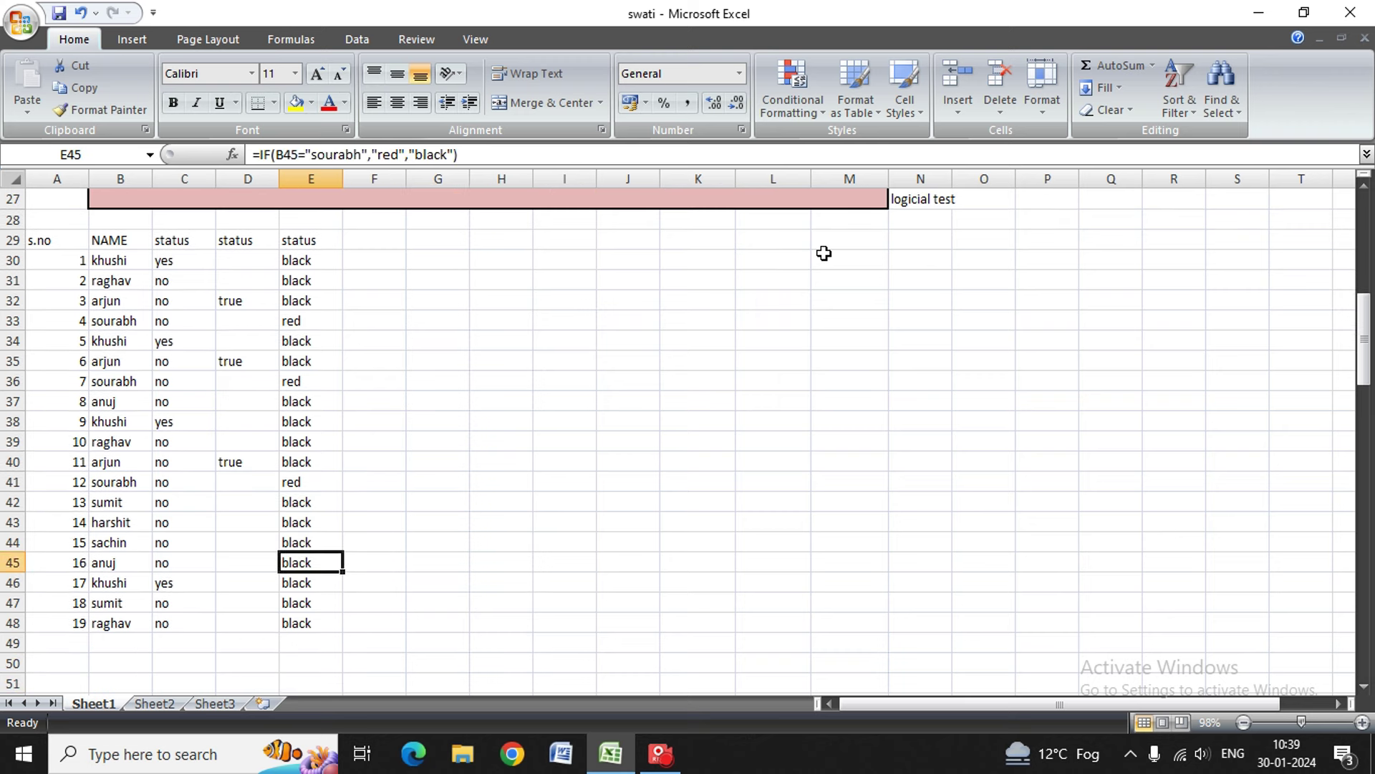
pyautogui.press('Up')
pyautogui.press('Up')
pyautogui.press('Up')
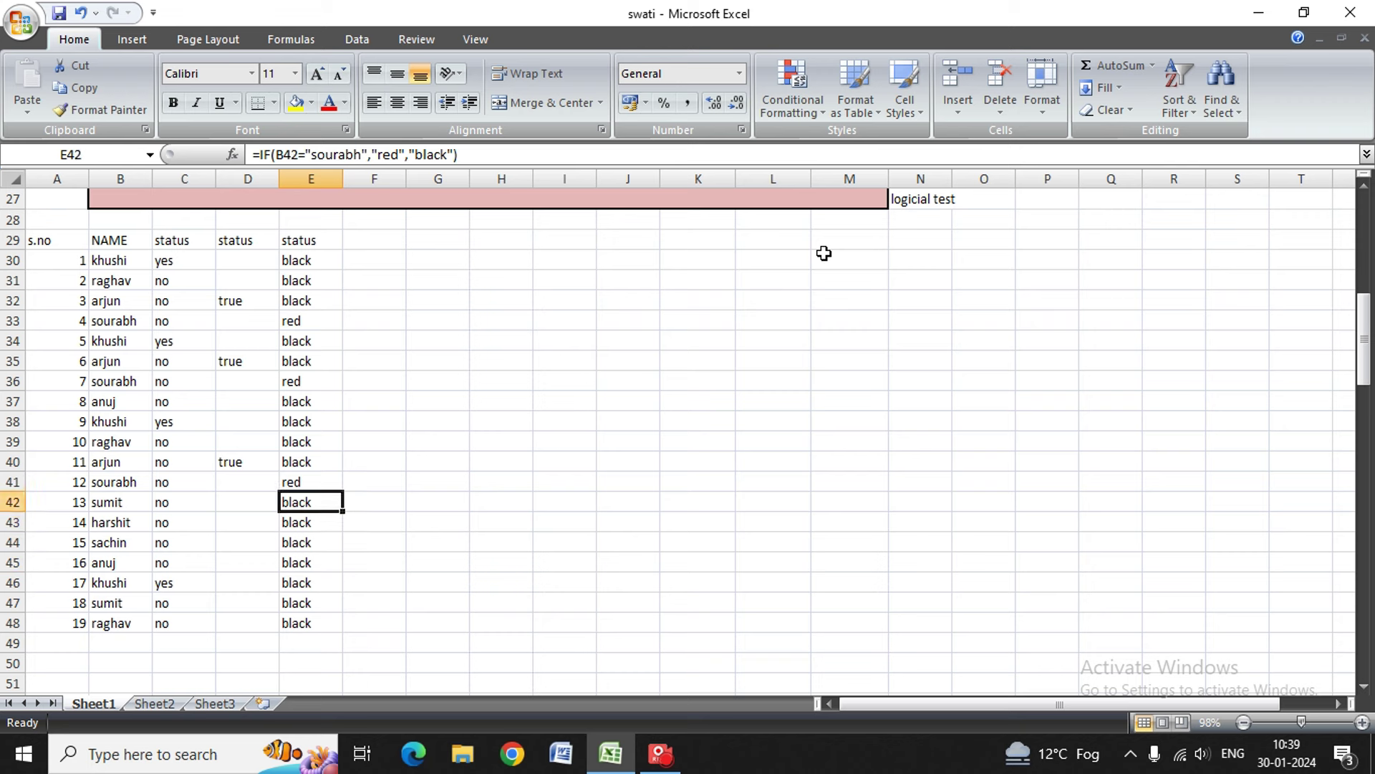
pyautogui.press('Up')
pyautogui.press('Up')
pyautogui.press('Up')
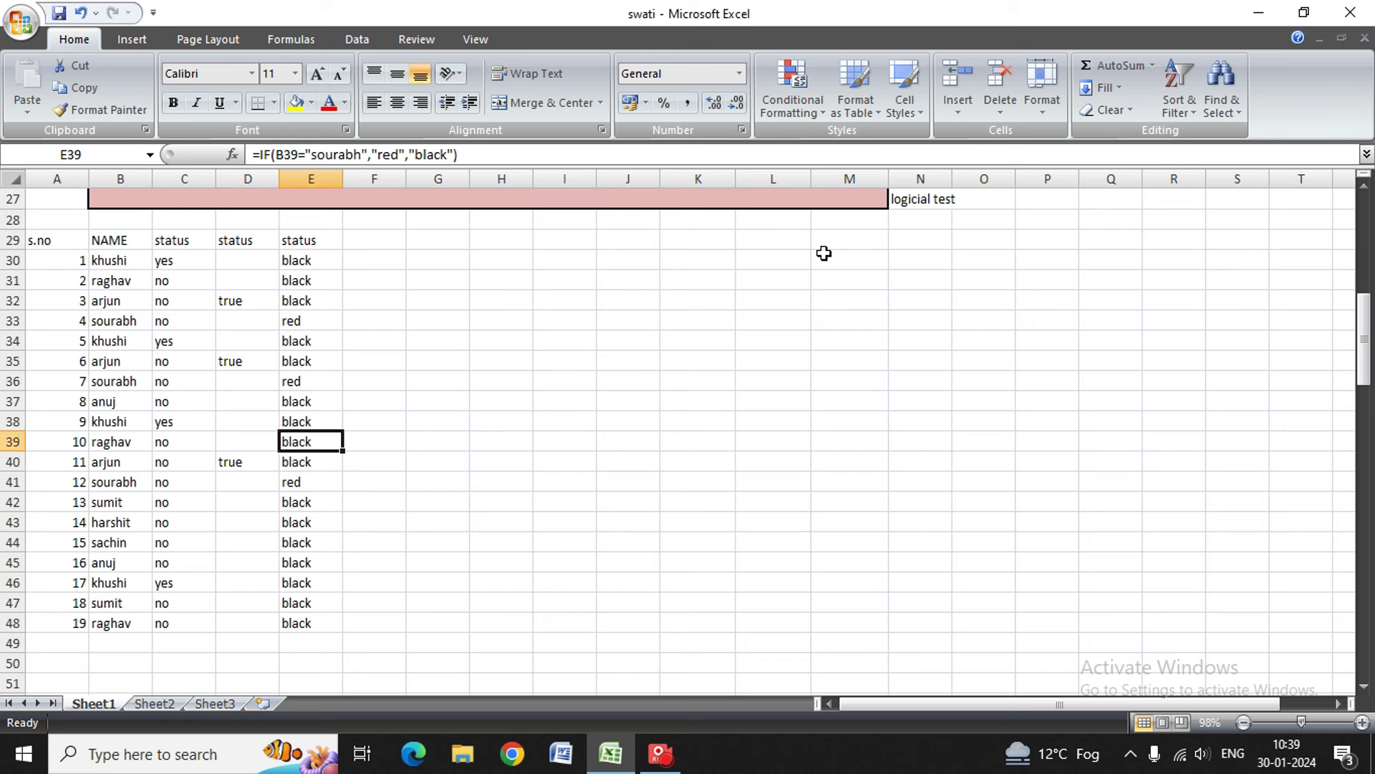
pyautogui.press('Up')
pyautogui.press('Up')
pyautogui.press('Up')
pyautogui.press('Up')
pyautogui.press('Right')
pyautogui.press('Right')
pyautogui.press('Right')
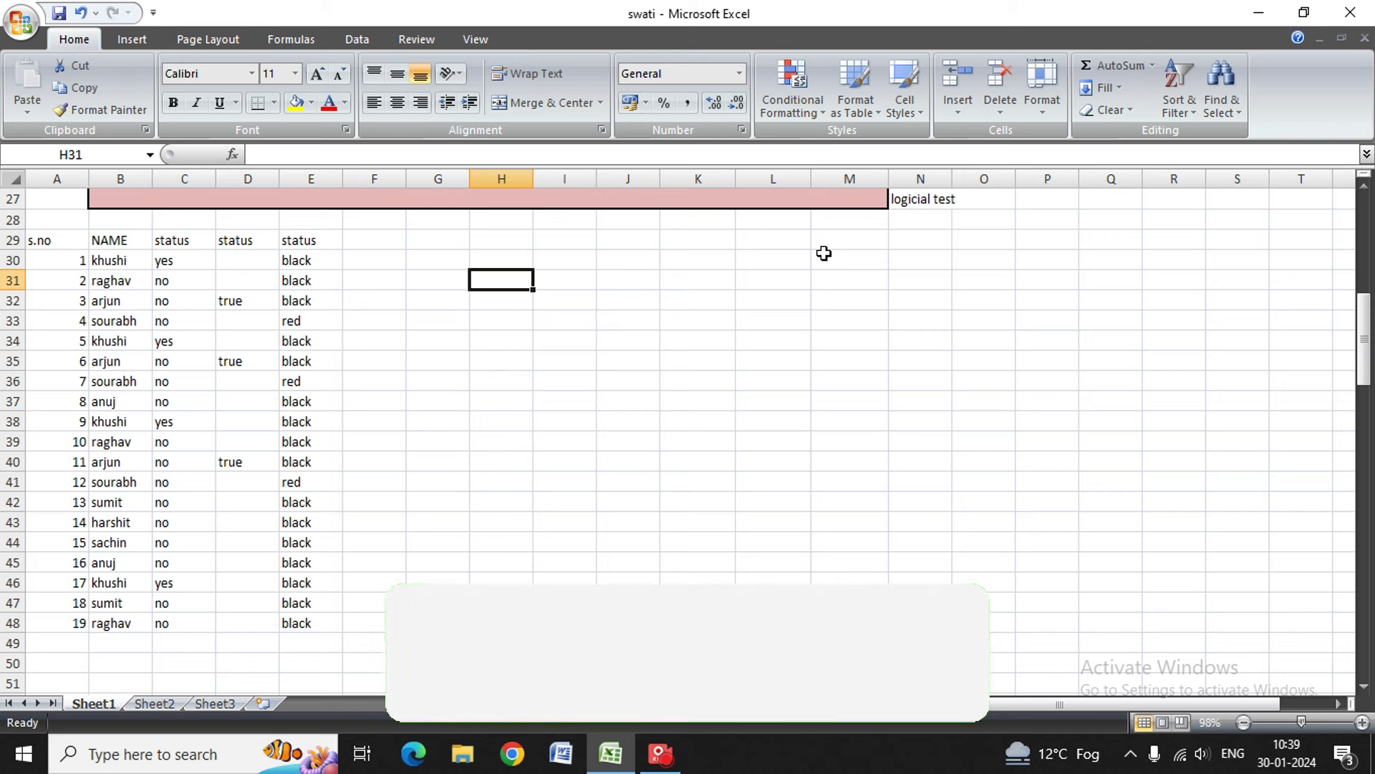